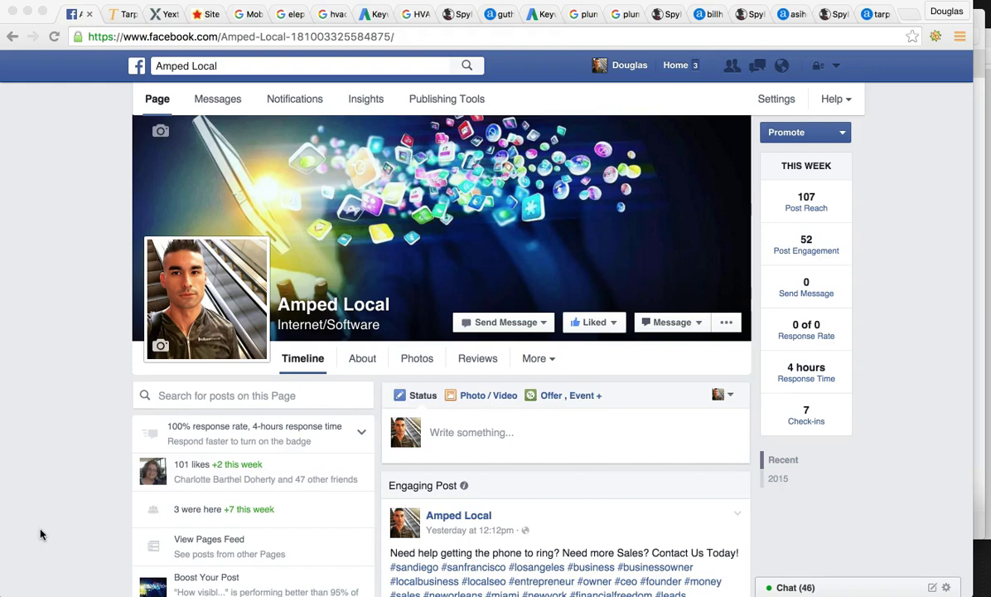
{"action": "scroll", "coordinate": [40, 534], "scroll_direction": "down", "scroll_amount": 1}
{"action": "left_click", "coordinate": [25, 520]}
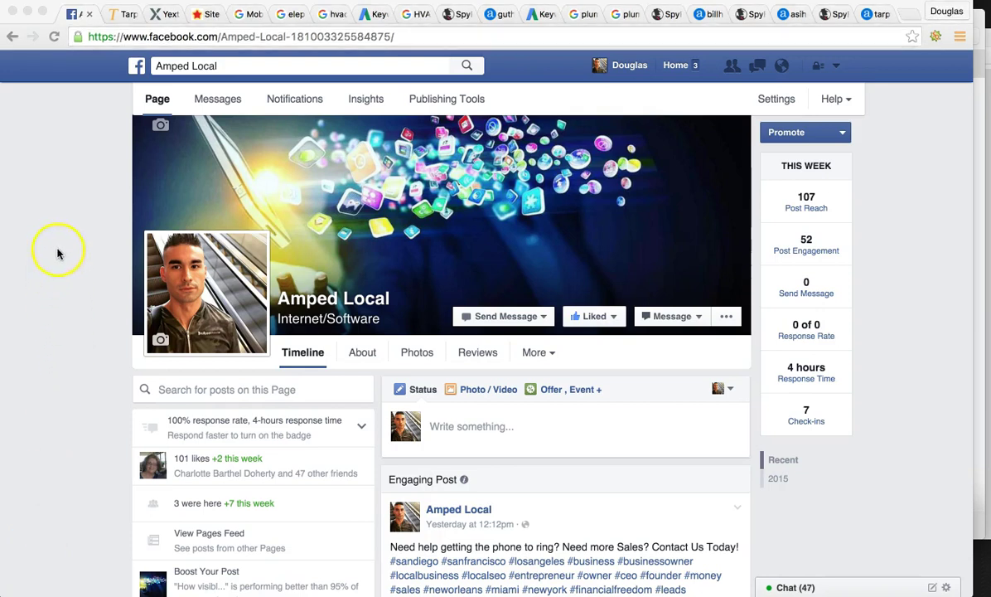
Step: Open the Tarpy Plumbing, Heating & Air website and view the rotating banner on its home page
{"action": "left_click", "coordinate": [122, 14]}
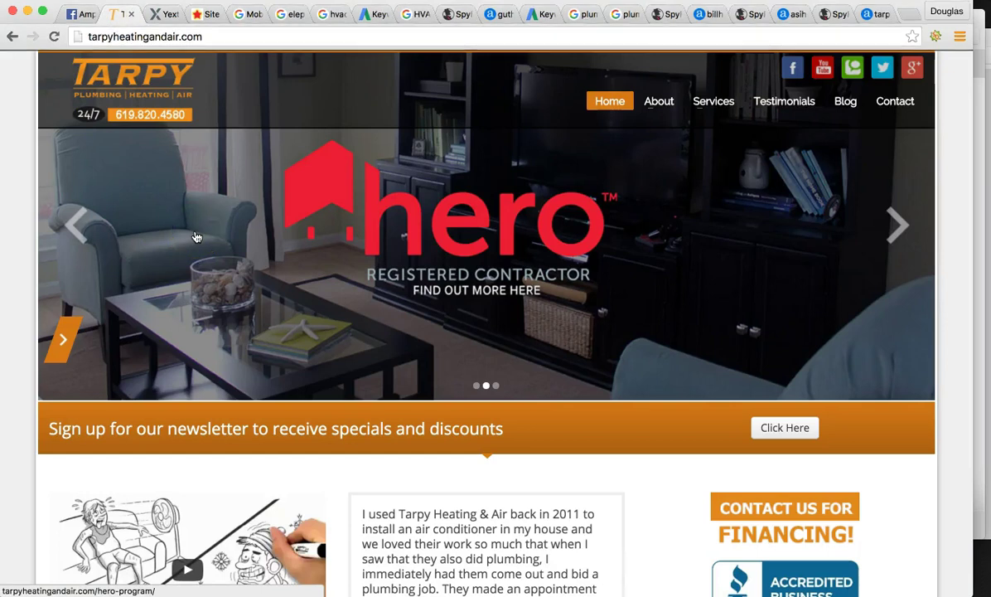
{"action": "scroll", "coordinate": [31, 334], "scroll_direction": "up", "scroll_amount": 1}
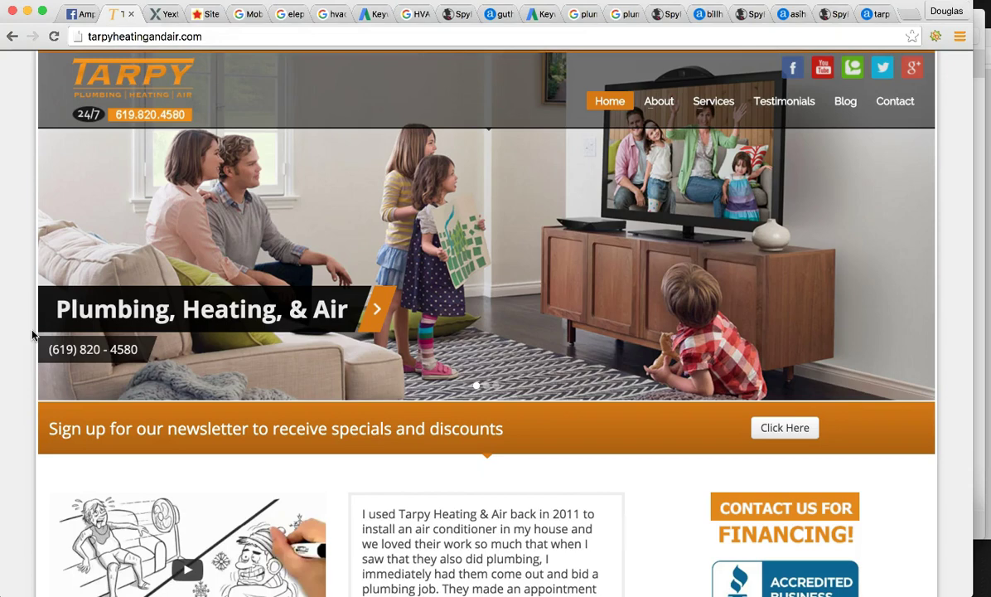
{"action": "left_click", "coordinate": [31, 381]}
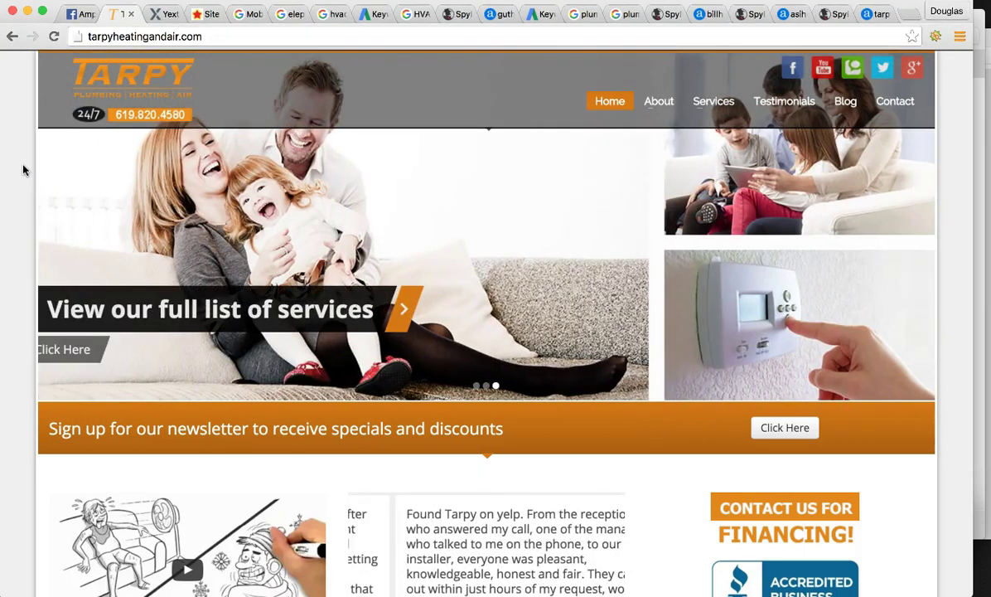
{"action": "left_click", "coordinate": [15, 191]}
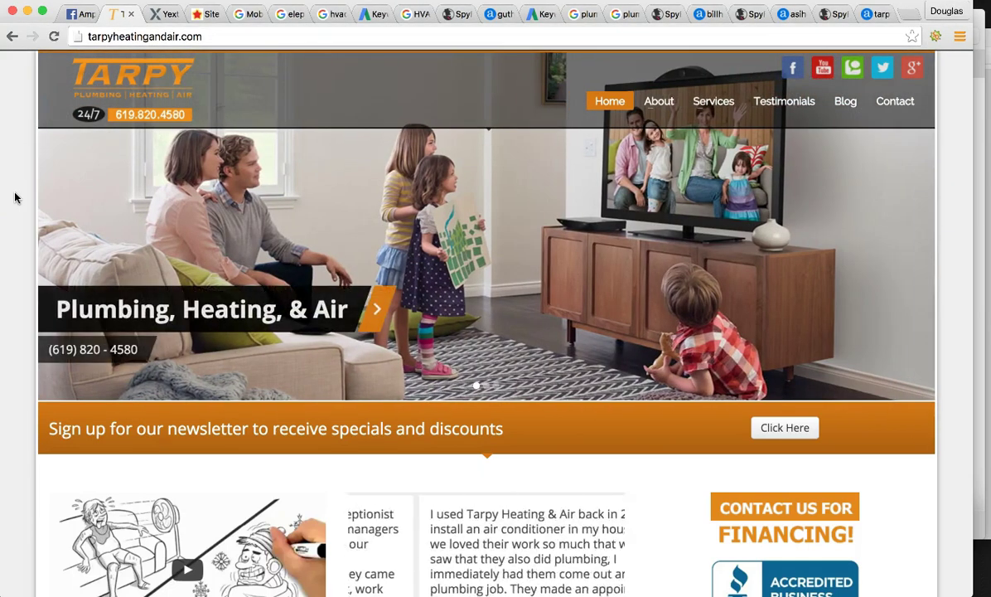
{"action": "left_click", "coordinate": [26, 193]}
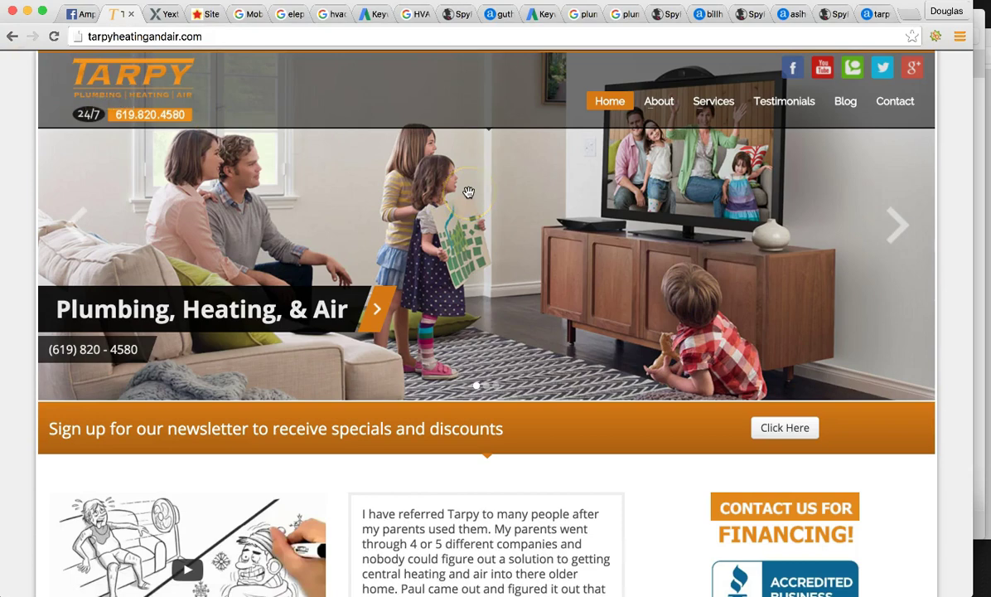
Step: Examine the plumbing, air conditioning and heating service blocks, the blog section and the footer of the Tarpy home page
{"action": "scroll", "coordinate": [469, 190], "scroll_direction": "down", "scroll_amount": 8}
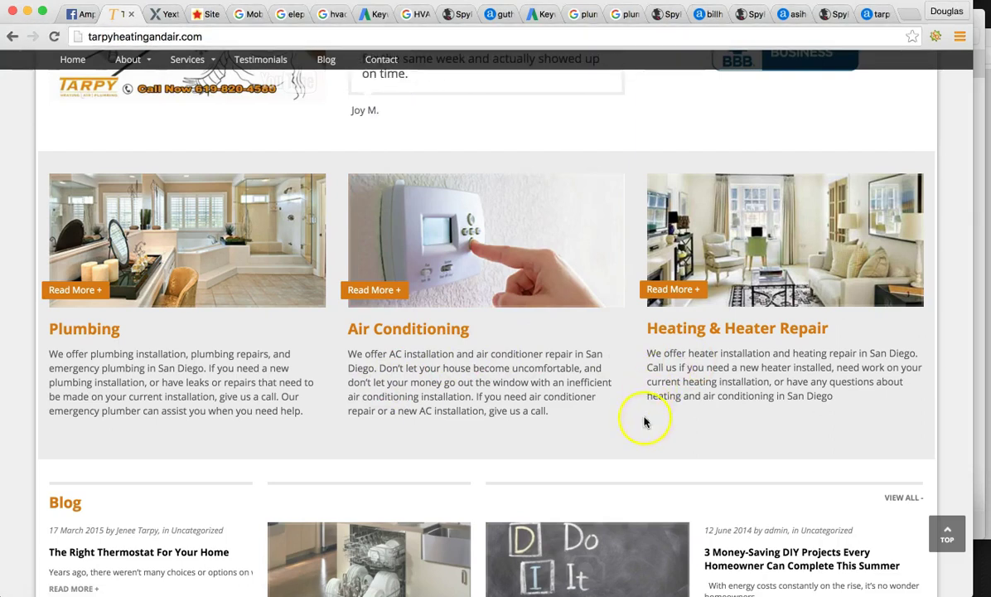
{"action": "scroll", "coordinate": [654, 449], "scroll_direction": "down", "scroll_amount": 2}
{"action": "scroll", "coordinate": [652, 448], "scroll_direction": "down", "scroll_amount": 8}
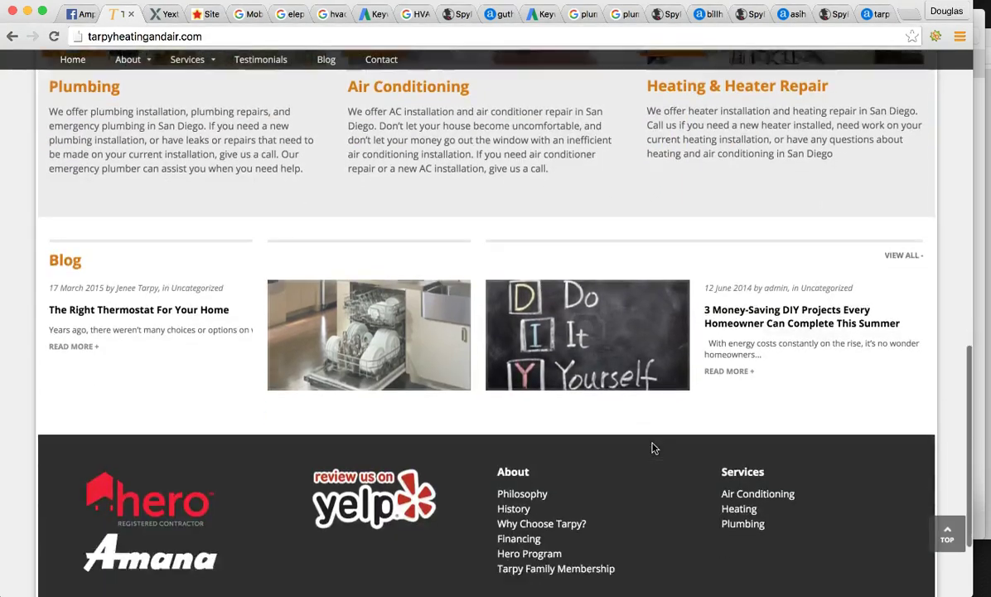
{"action": "scroll", "coordinate": [652, 448], "scroll_direction": "up", "scroll_amount": 5}
{"action": "scroll", "coordinate": [652, 449], "scroll_direction": "up", "scroll_amount": 3}
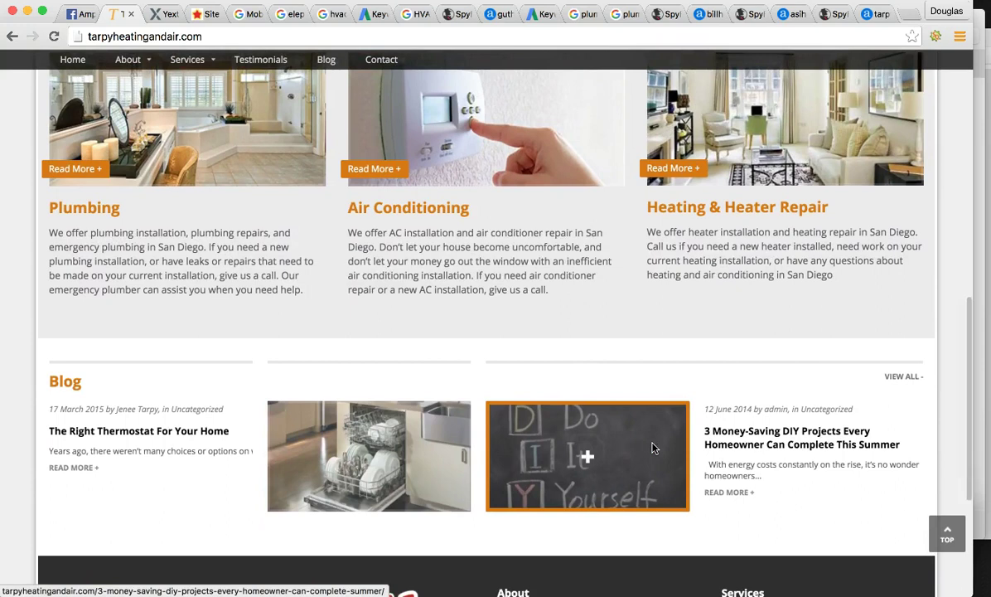
{"action": "left_click", "coordinate": [701, 387]}
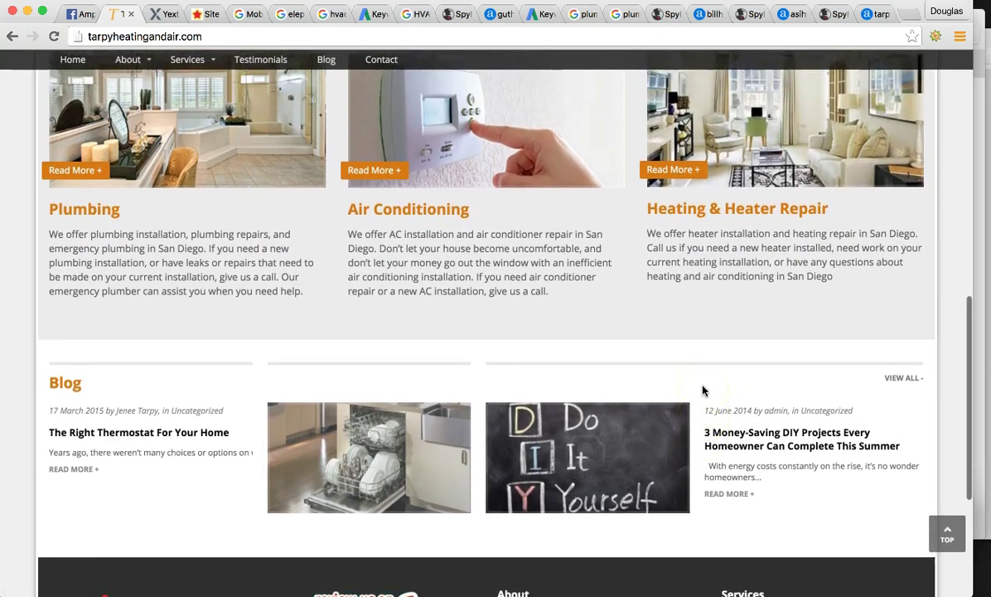
{"action": "scroll", "coordinate": [702, 390], "scroll_direction": "up", "scroll_amount": 2}
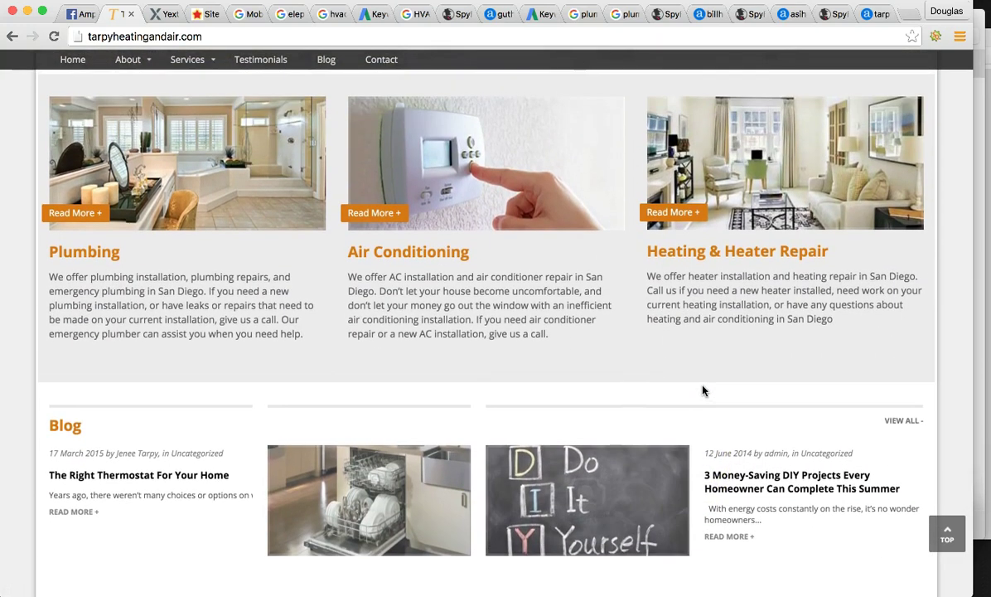
{"action": "left_click", "coordinate": [676, 389]}
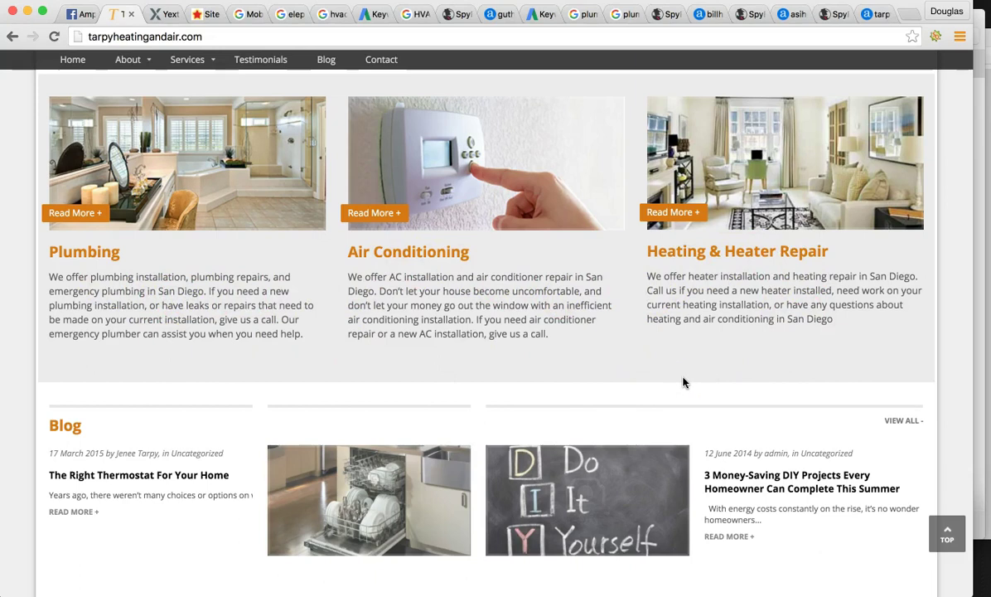
{"action": "scroll", "coordinate": [493, 361], "scroll_direction": "up", "scroll_amount": 3}
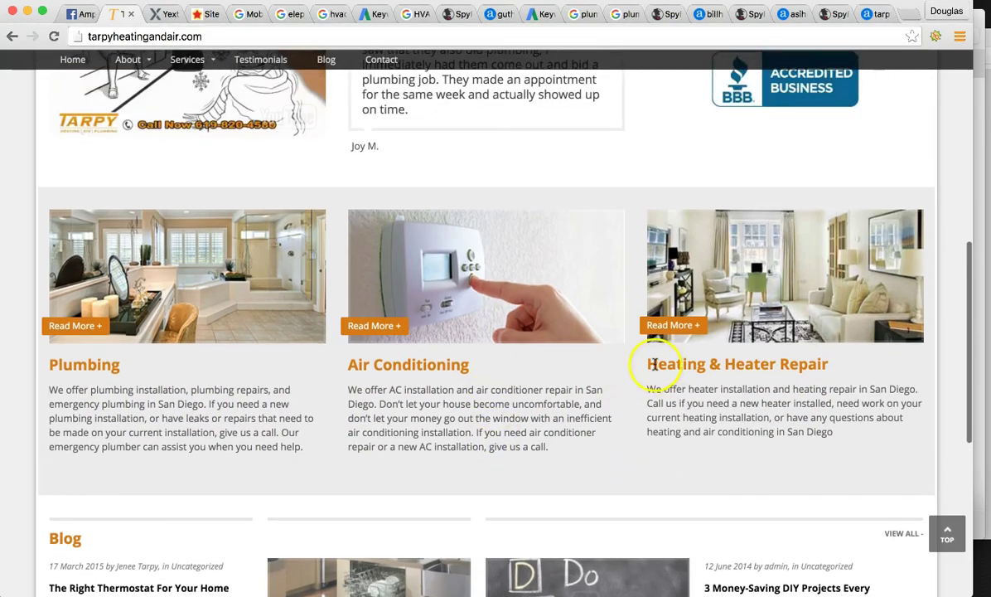
Step: Review the video, customer testimonials, and financing and BBB badges on the Tarpy home page, ending at its banner
{"action": "scroll", "coordinate": [640, 354], "scroll_direction": "up", "scroll_amount": 3}
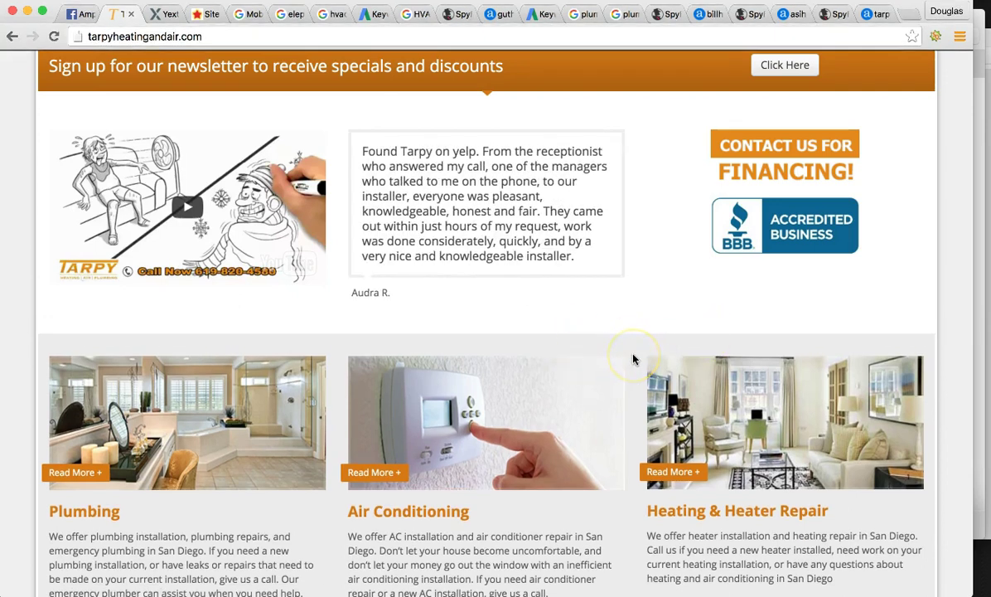
{"action": "scroll", "coordinate": [633, 357], "scroll_direction": "up", "scroll_amount": 5}
{"action": "scroll", "coordinate": [633, 358], "scroll_direction": "down", "scroll_amount": 3}
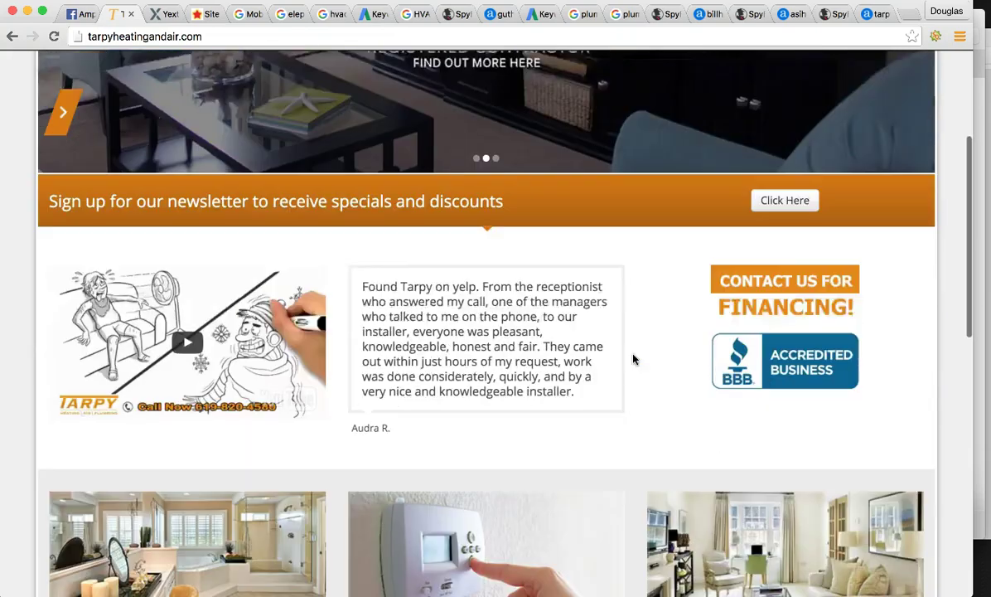
{"action": "scroll", "coordinate": [633, 358], "scroll_direction": "down", "scroll_amount": 1}
{"action": "scroll", "coordinate": [633, 358], "scroll_direction": "down", "scroll_amount": 2}
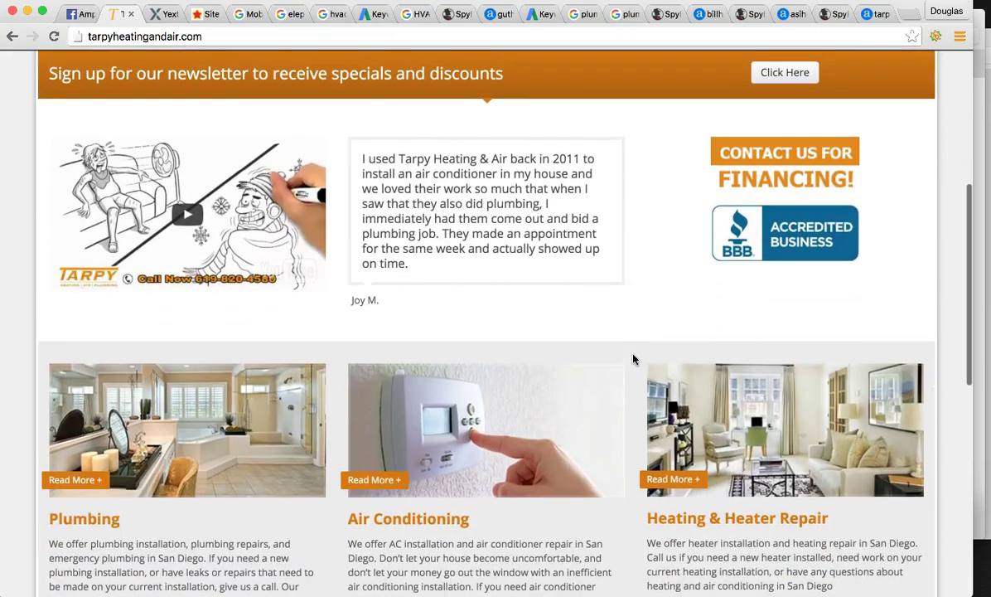
{"action": "scroll", "coordinate": [633, 358], "scroll_direction": "up", "scroll_amount": 8}
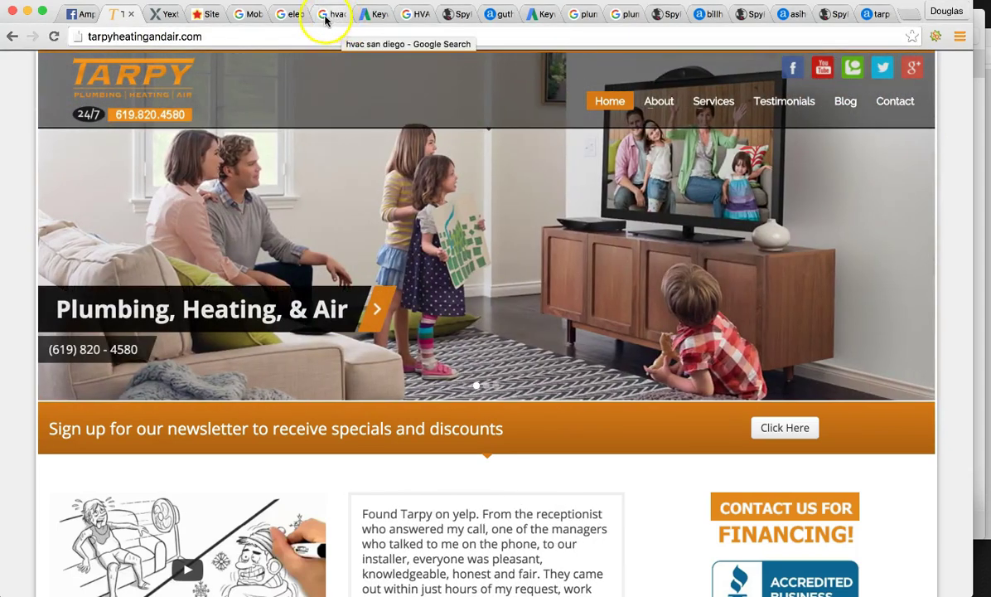
Step: Open the Google results for "hvac san diego" and examine the local map listings and the first organic results
{"action": "left_click", "coordinate": [326, 21]}
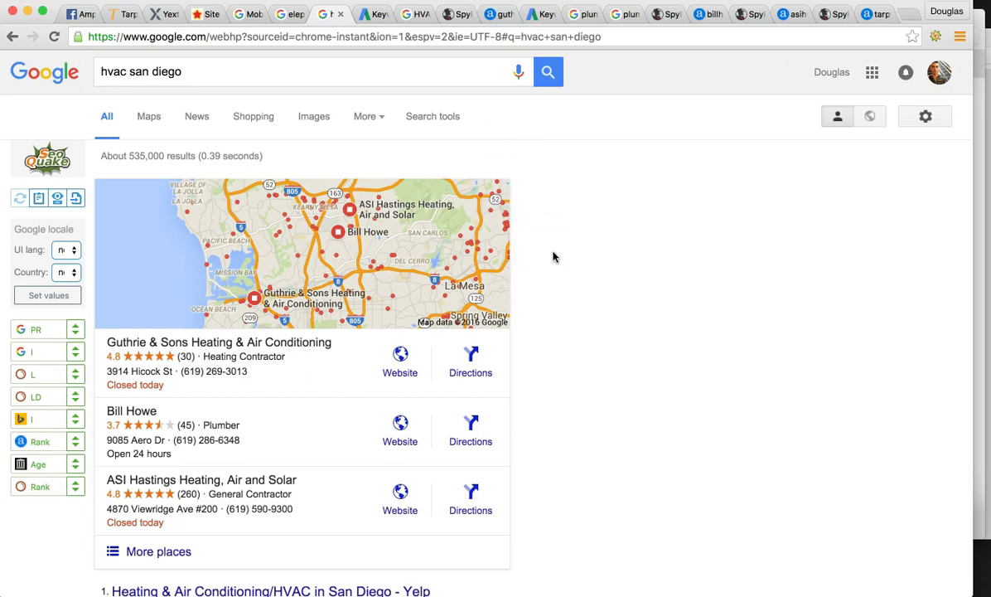
{"action": "scroll", "coordinate": [554, 257], "scroll_direction": "down", "scroll_amount": 2}
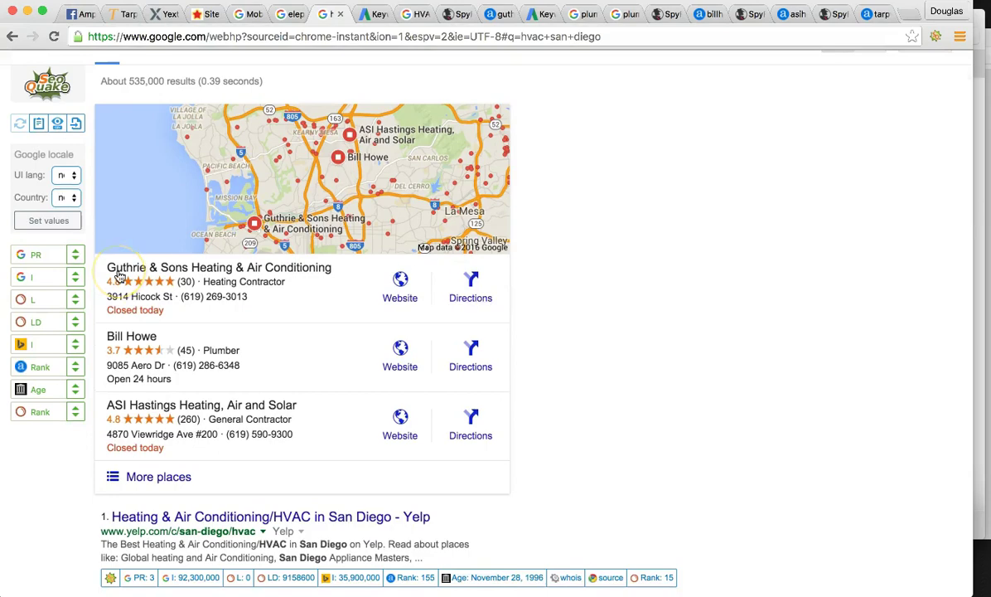
{"action": "scroll", "coordinate": [429, 294], "scroll_direction": "down", "scroll_amount": 5}
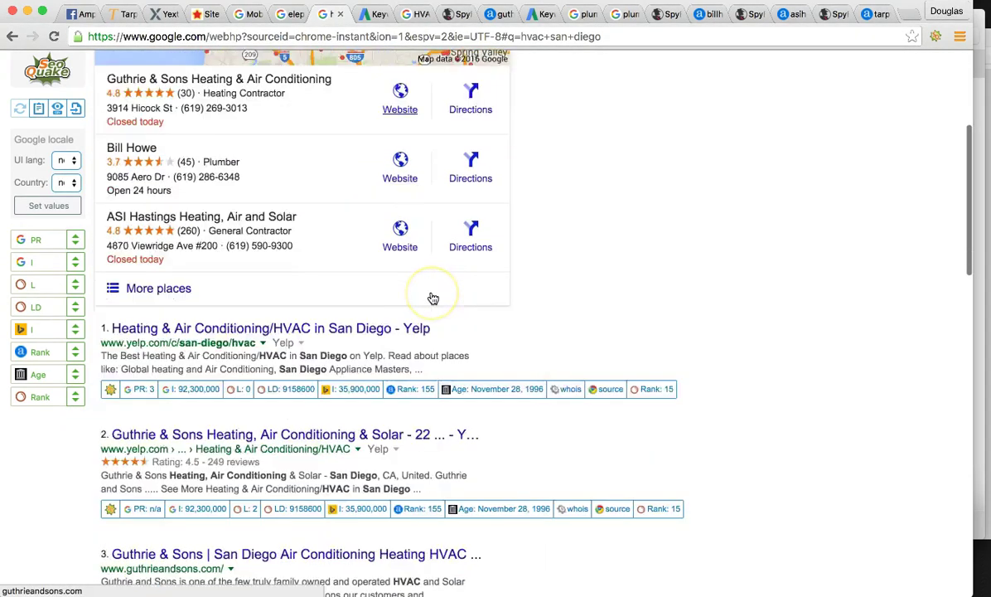
{"action": "scroll", "coordinate": [240, 410], "scroll_direction": "down", "scroll_amount": 3}
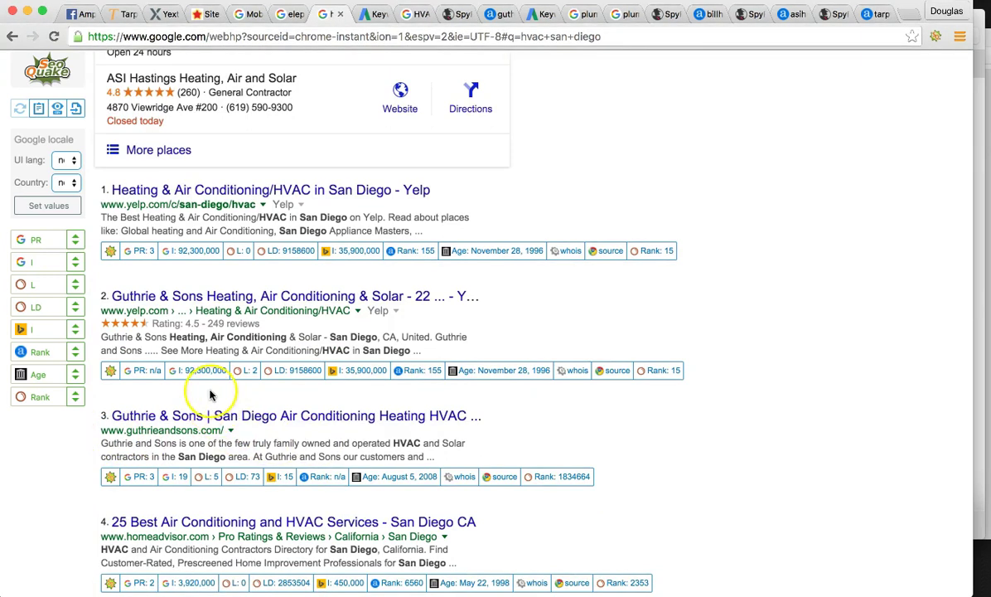
{"action": "scroll", "coordinate": [216, 396], "scroll_direction": "up", "scroll_amount": 8}
{"action": "scroll", "coordinate": [211, 395], "scroll_direction": "up", "scroll_amount": 2}
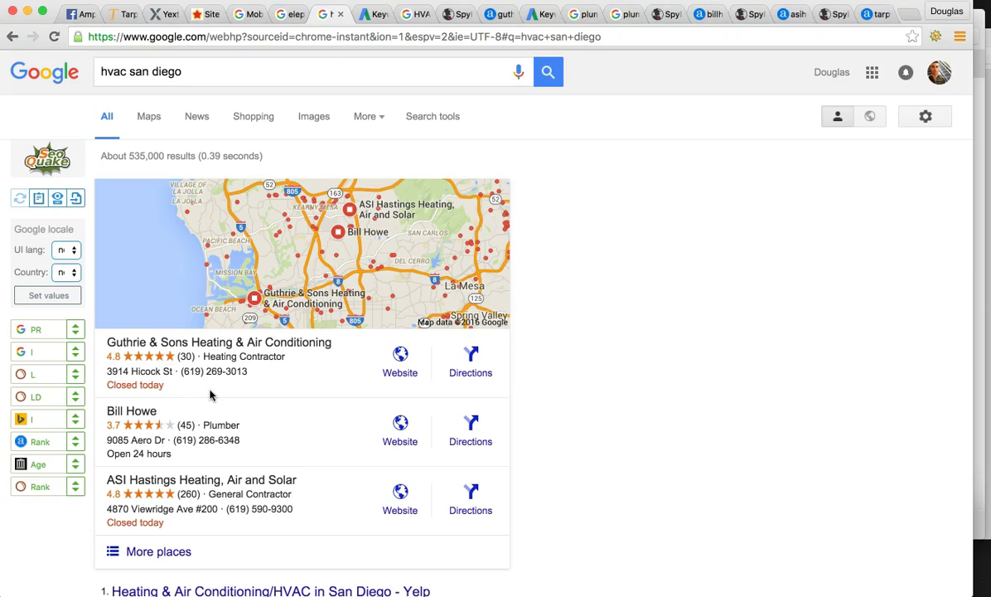
Step: Compare the Guthrie & Sons map listing with the company's organic results for "hvac san diego"
{"action": "left_click", "coordinate": [221, 352]}
{"action": "scroll", "coordinate": [220, 353], "scroll_direction": "down", "scroll_amount": 3}
{"action": "scroll", "coordinate": [220, 353], "scroll_direction": "up", "scroll_amount": 3}
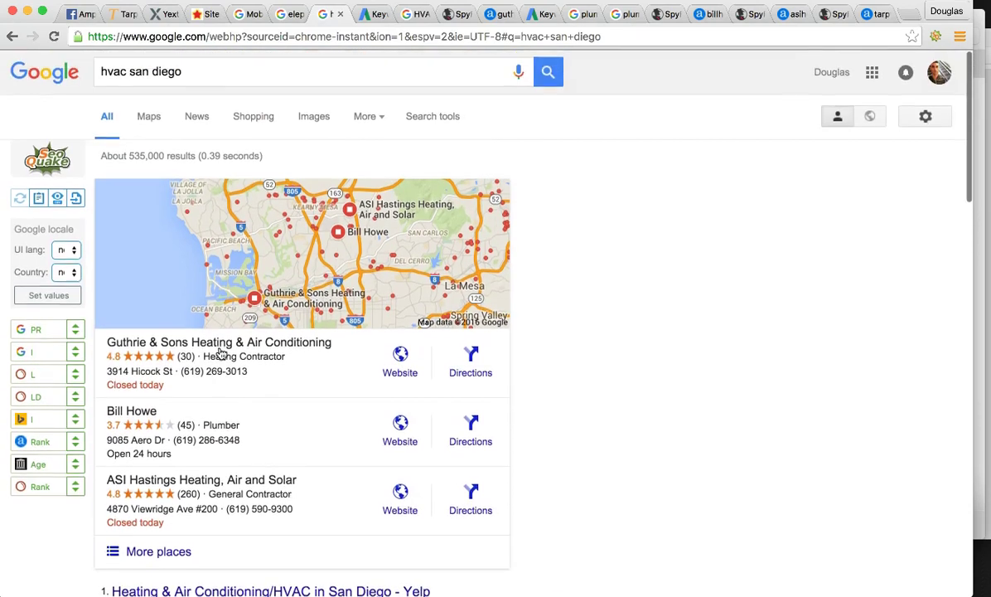
{"action": "scroll", "coordinate": [221, 353], "scroll_direction": "down", "scroll_amount": 1}
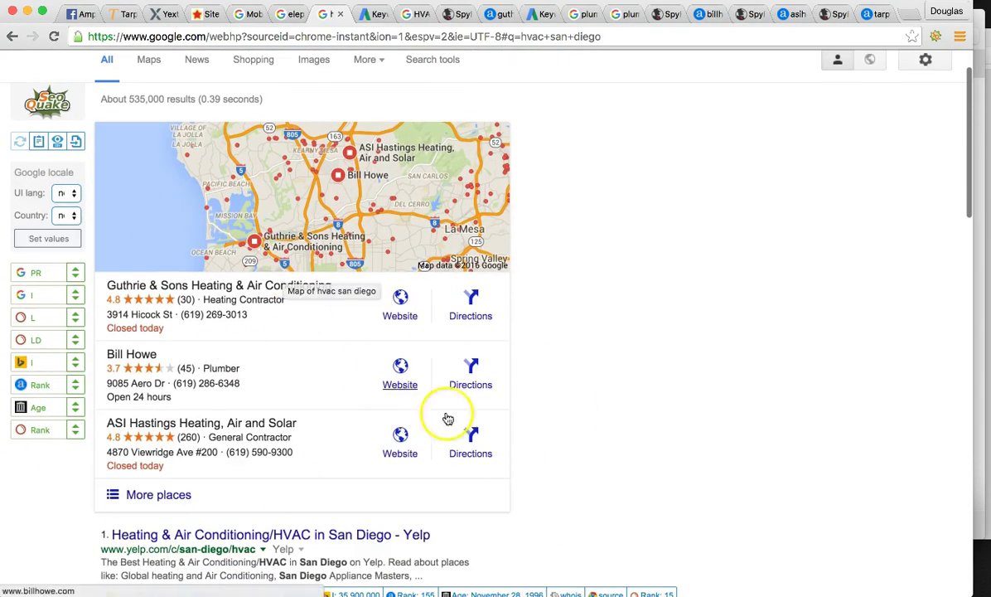
{"action": "scroll", "coordinate": [283, 423], "scroll_direction": "down", "scroll_amount": 5}
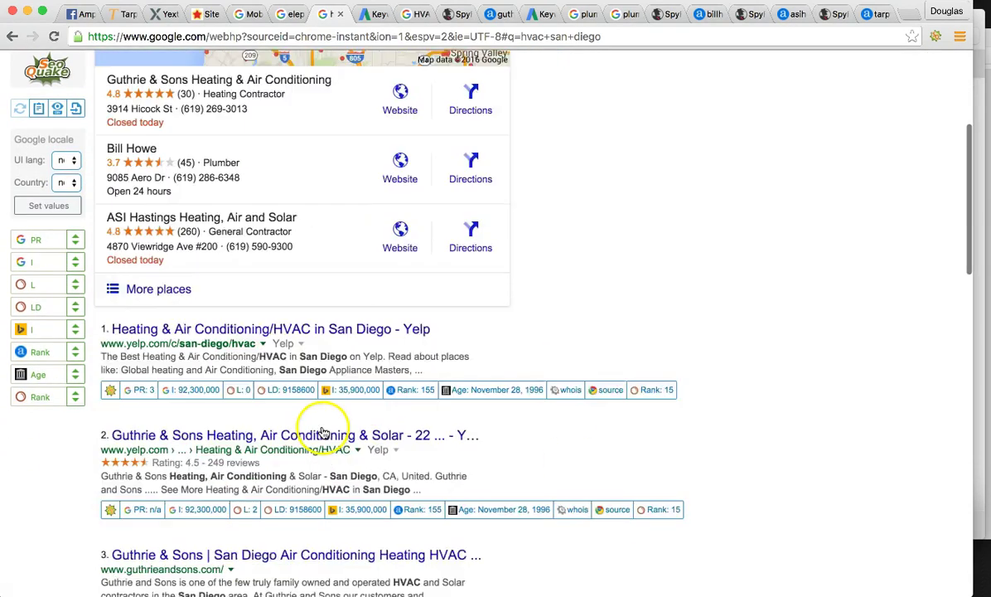
{"action": "scroll", "coordinate": [281, 260], "scroll_direction": "up", "scroll_amount": 6}
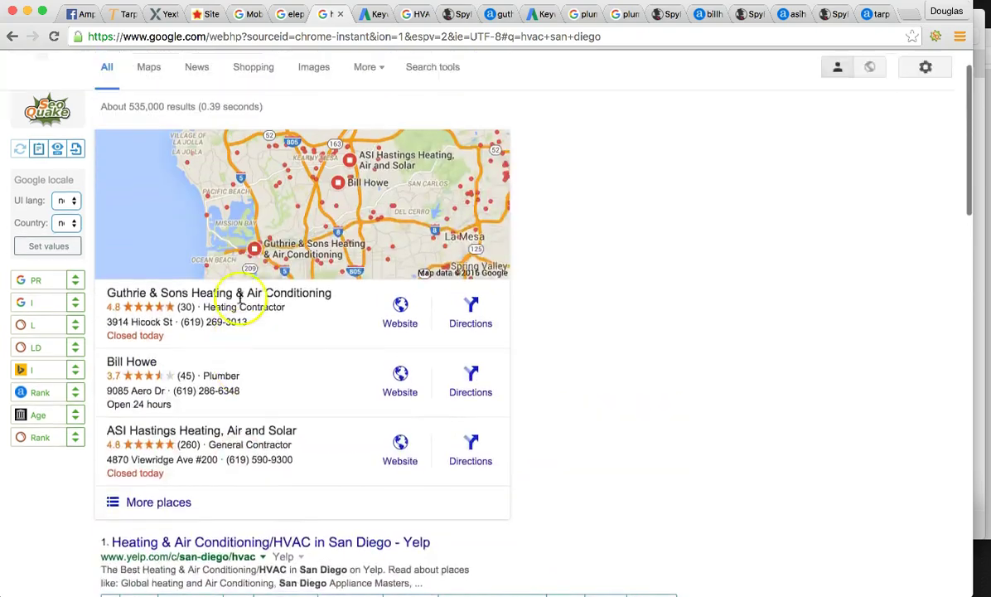
Step: Examine the remaining organic results and the Guthrie & Sons ad at the end of the first Google results page
{"action": "scroll", "coordinate": [653, 354], "scroll_direction": "down", "scroll_amount": 20}
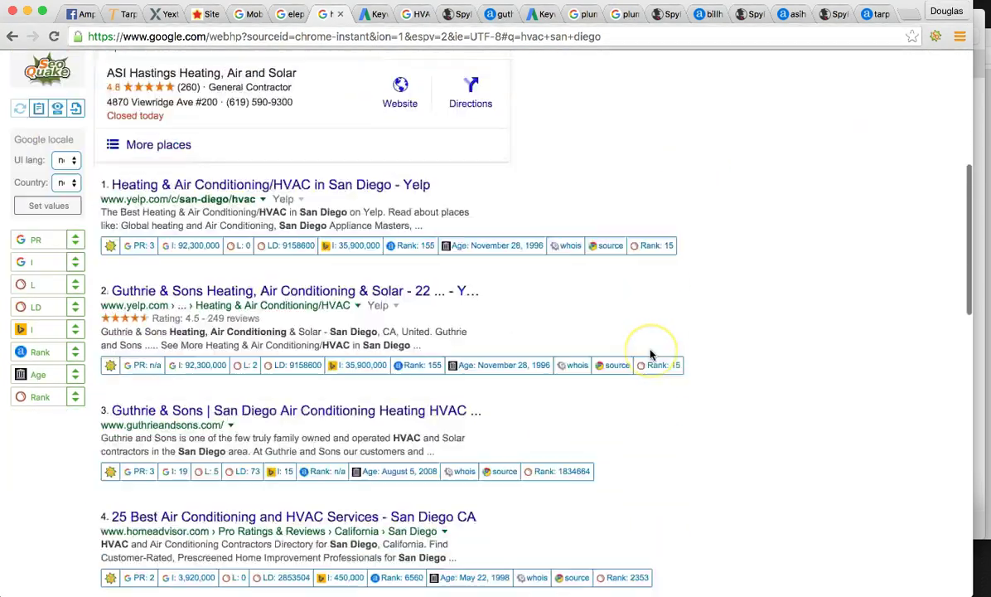
{"action": "scroll", "coordinate": [650, 355], "scroll_direction": "down", "scroll_amount": 4}
{"action": "scroll", "coordinate": [650, 354], "scroll_direction": "up", "scroll_amount": 3}
{"action": "scroll", "coordinate": [651, 355], "scroll_direction": "down", "scroll_amount": 2}
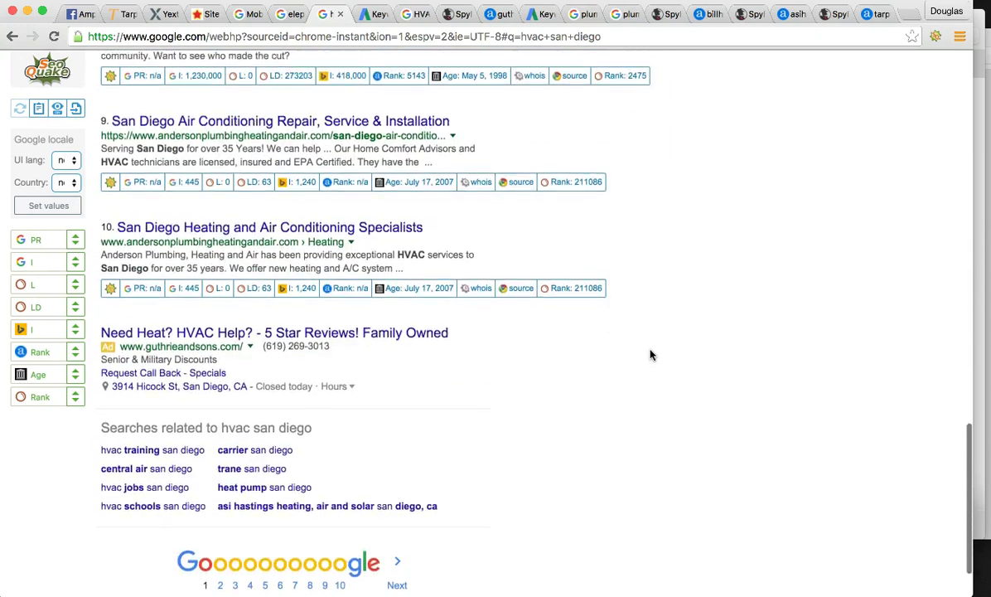
{"action": "left_click", "coordinate": [332, 354]}
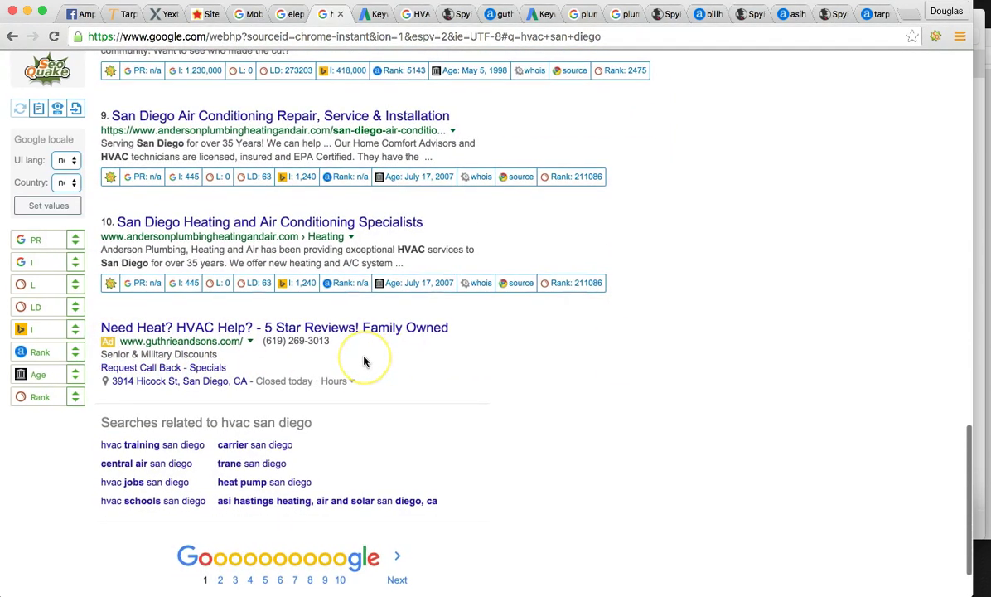
{"action": "scroll", "coordinate": [365, 361], "scroll_direction": "up", "scroll_amount": 15}
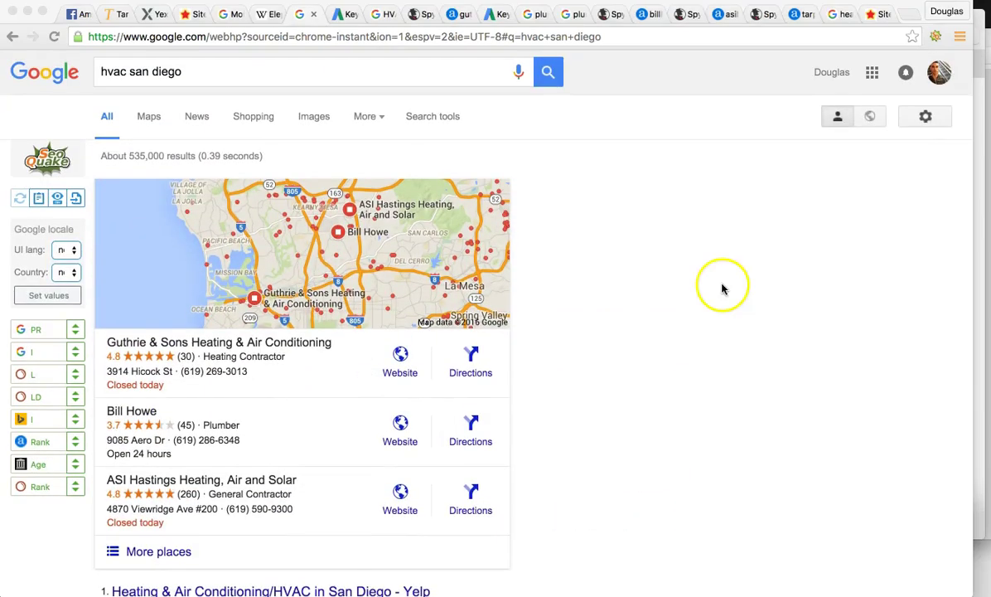
Step: Switch to the "Google Organic Traffic Chart 2015" image to examine traffic share by search position, and return to the "hvac san diego" results
{"action": "left_click", "coordinate": [915, 31]}
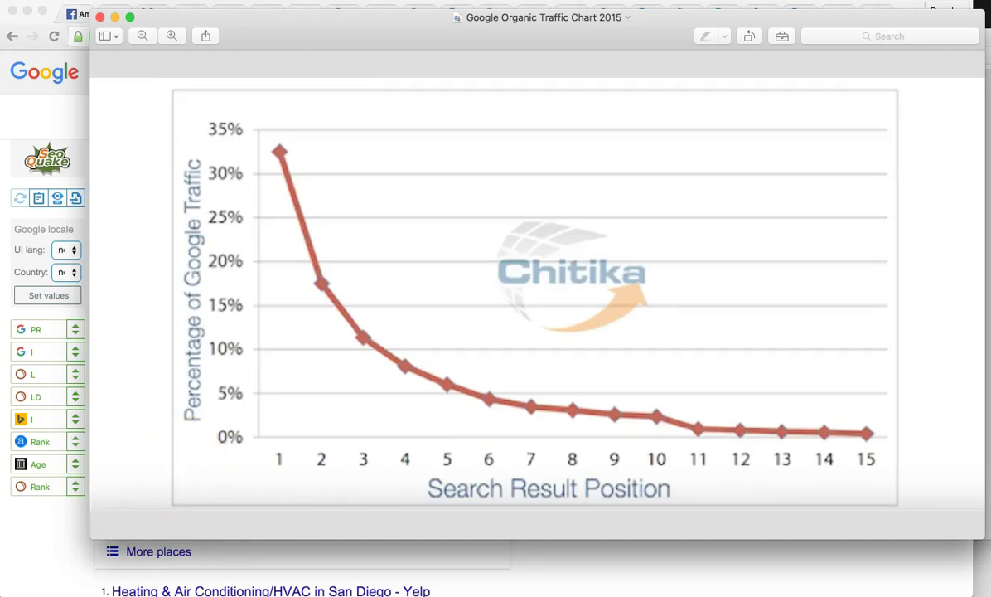
{"action": "left_click", "coordinate": [46, 539]}
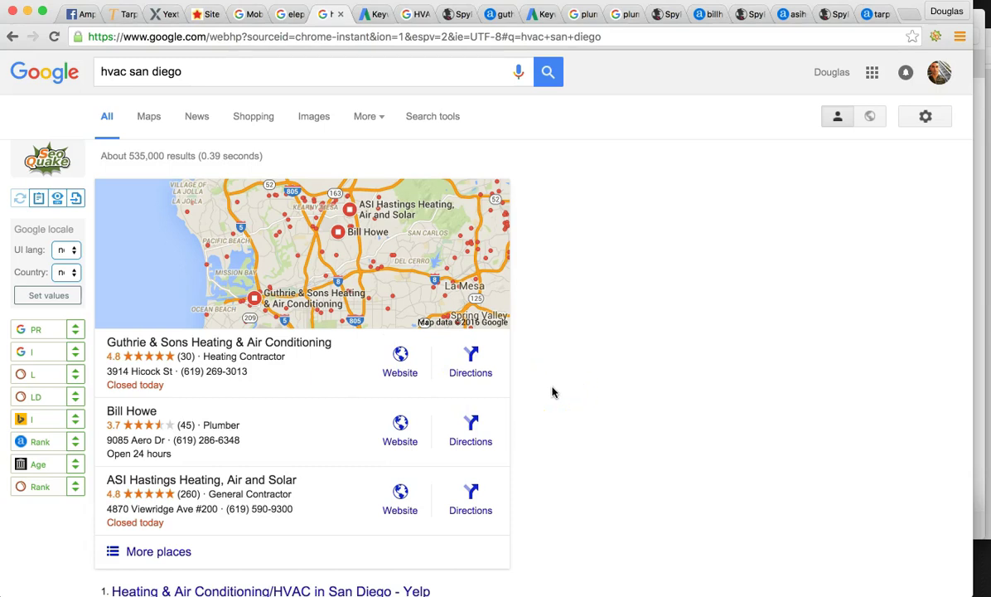
{"action": "scroll", "coordinate": [543, 381], "scroll_direction": "down", "scroll_amount": 2}
{"action": "scroll", "coordinate": [463, 341], "scroll_direction": "up", "scroll_amount": 2}
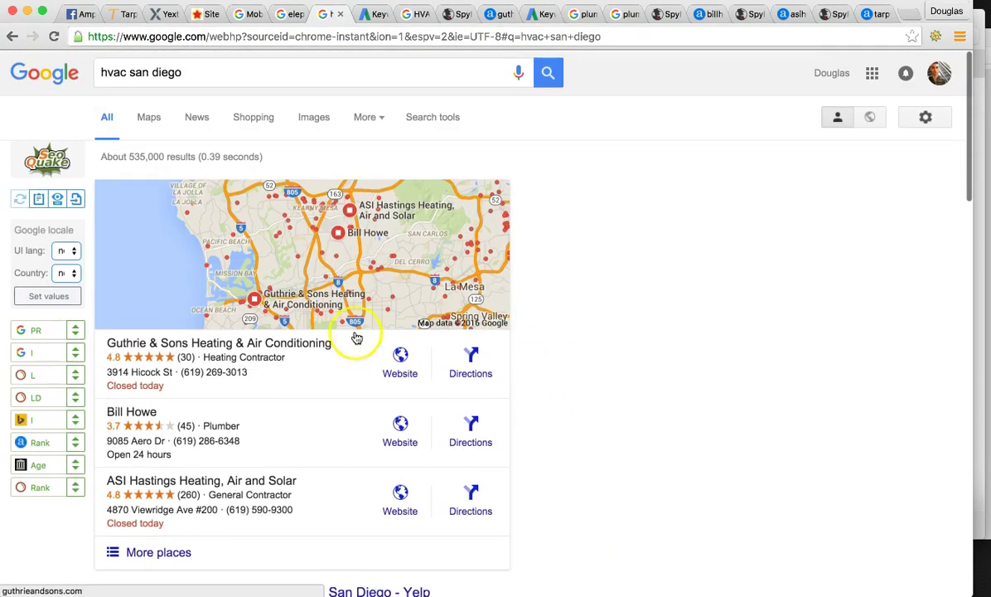
Step: Switch to the AdWords Keyword Planner results for "HVAC" in San Diego and examine the average monthly searches by month
{"action": "left_click", "coordinate": [369, 15]}
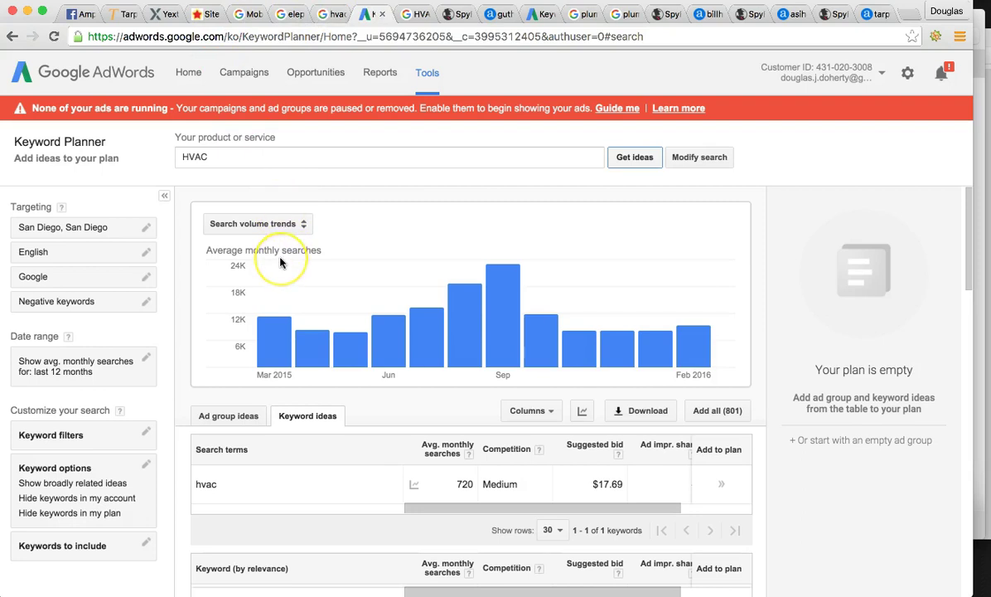
{"action": "scroll", "coordinate": [280, 263], "scroll_direction": "down", "scroll_amount": 1}
{"action": "mouse_move", "coordinate": [315, 325]}
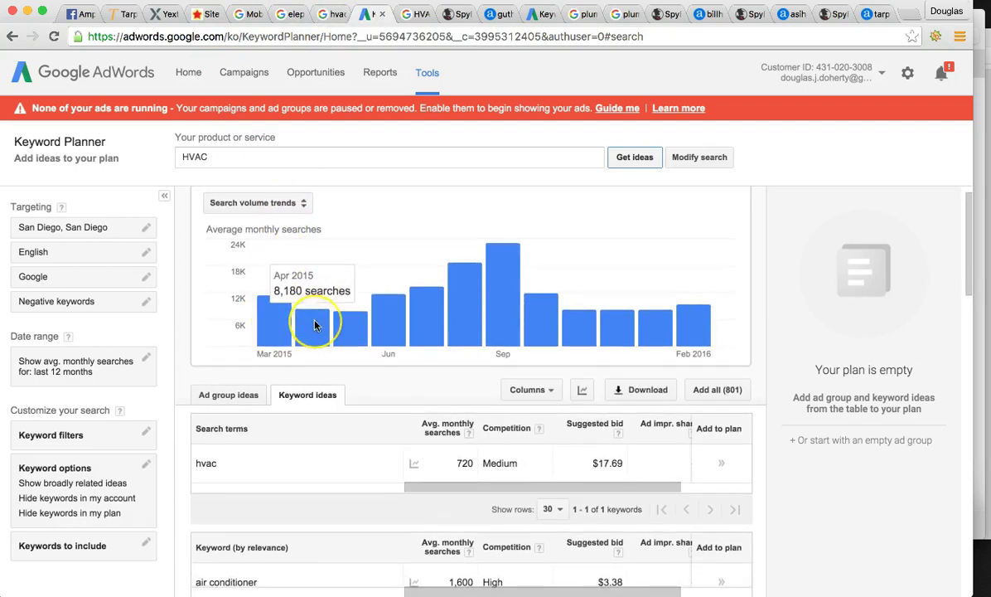
{"action": "mouse_move", "coordinate": [353, 325]}
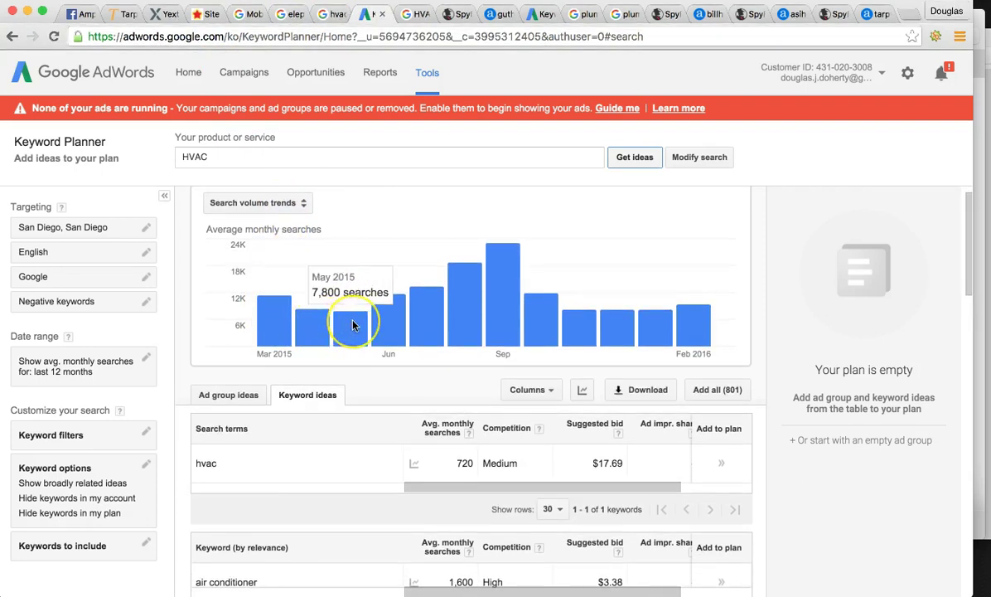
{"action": "left_click", "coordinate": [388, 324]}
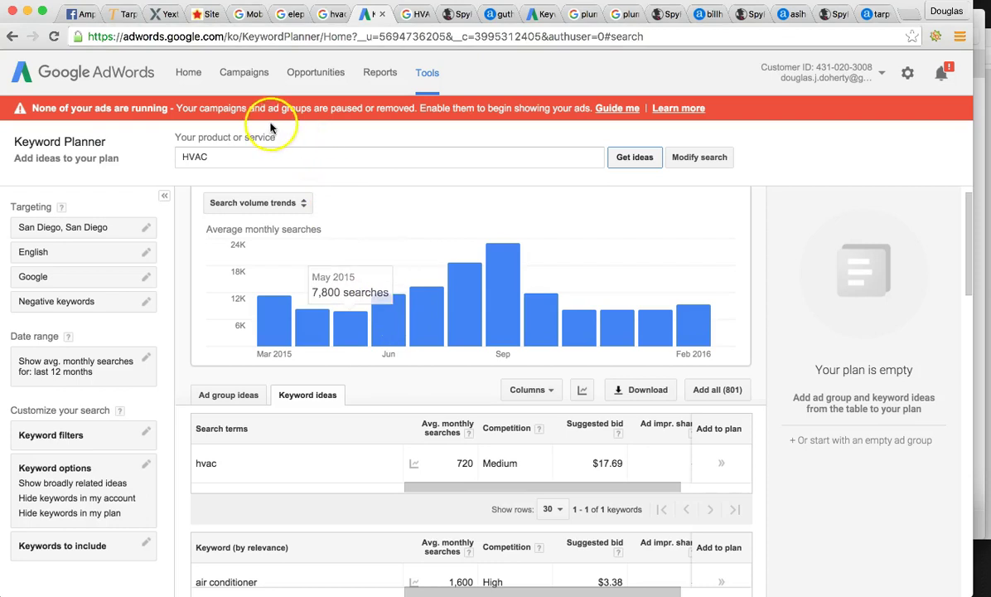
{"action": "left_click", "coordinate": [407, 14]}
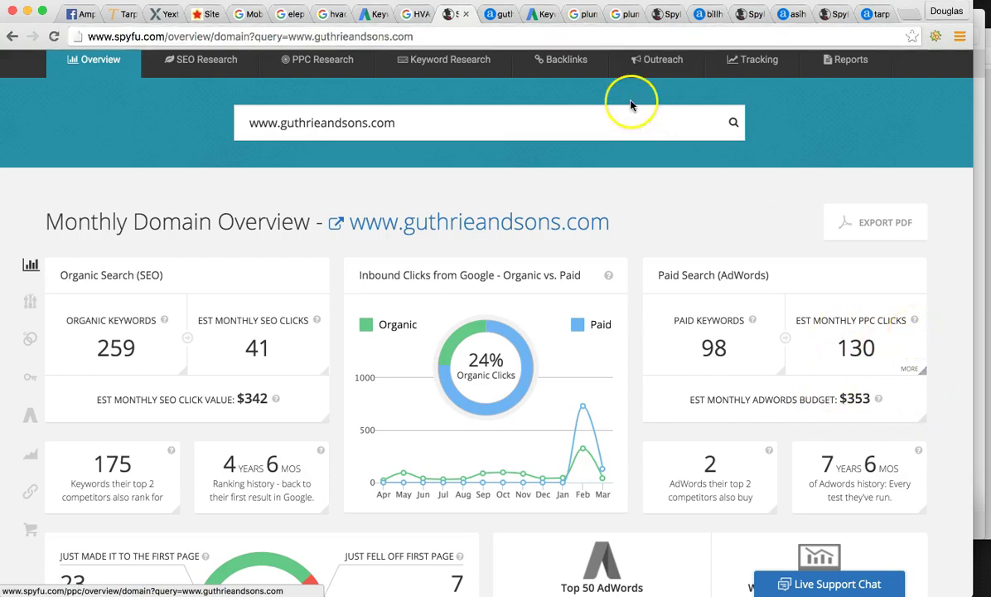
{"action": "left_click", "coordinate": [496, 14]}
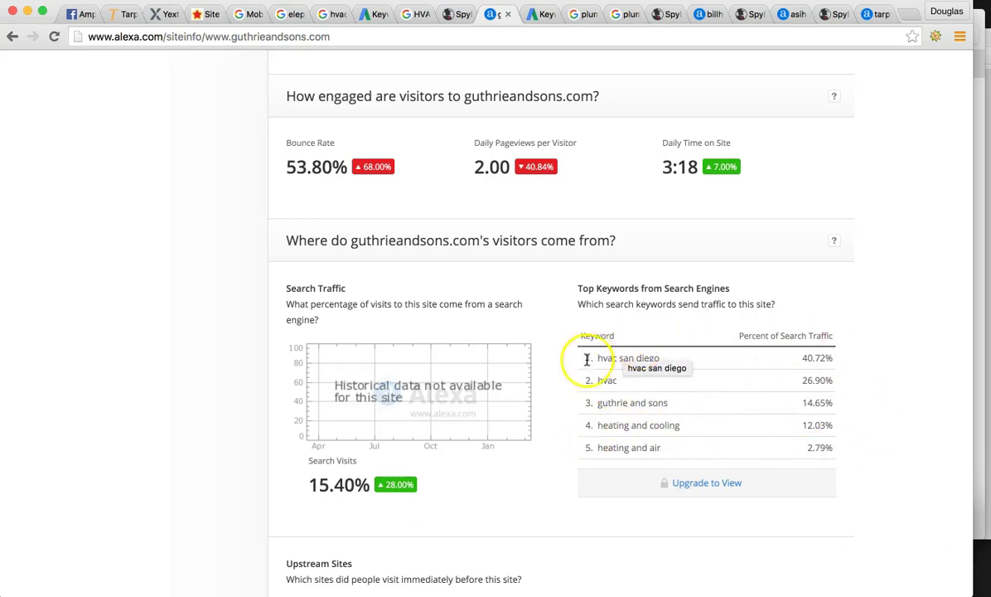
Step: Switch to the Keyword Planner results for "plumber" in San Diego and examine the monthly search volume trend
{"action": "left_click", "coordinate": [544, 15]}
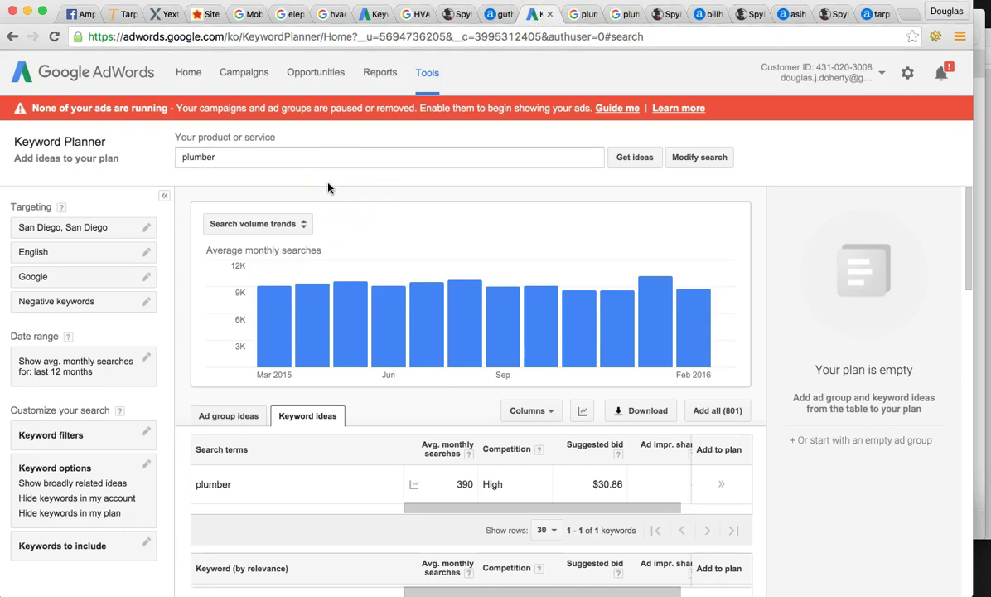
{"action": "left_click", "coordinate": [286, 280]}
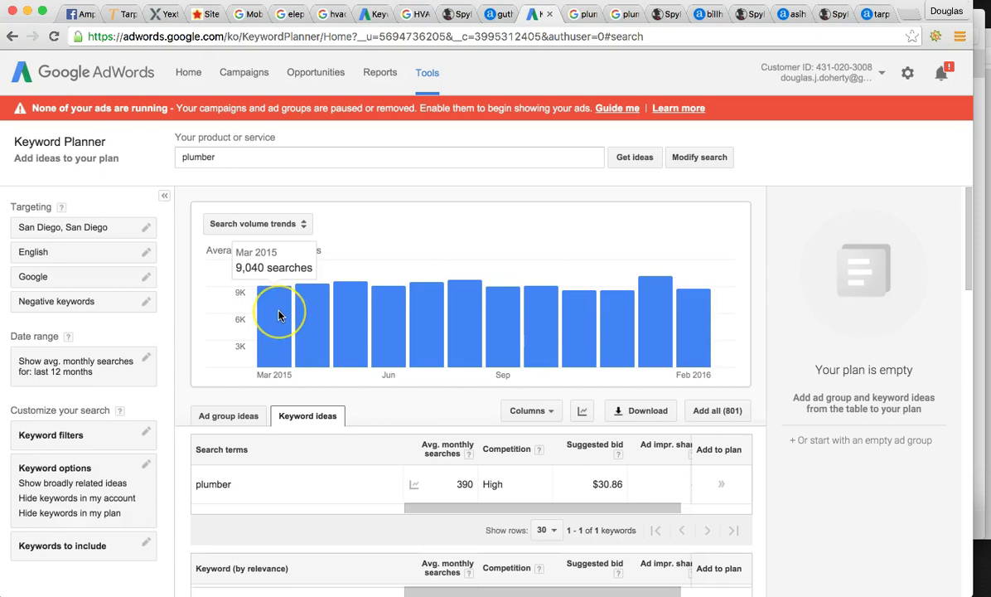
{"action": "left_click", "coordinate": [369, 313]}
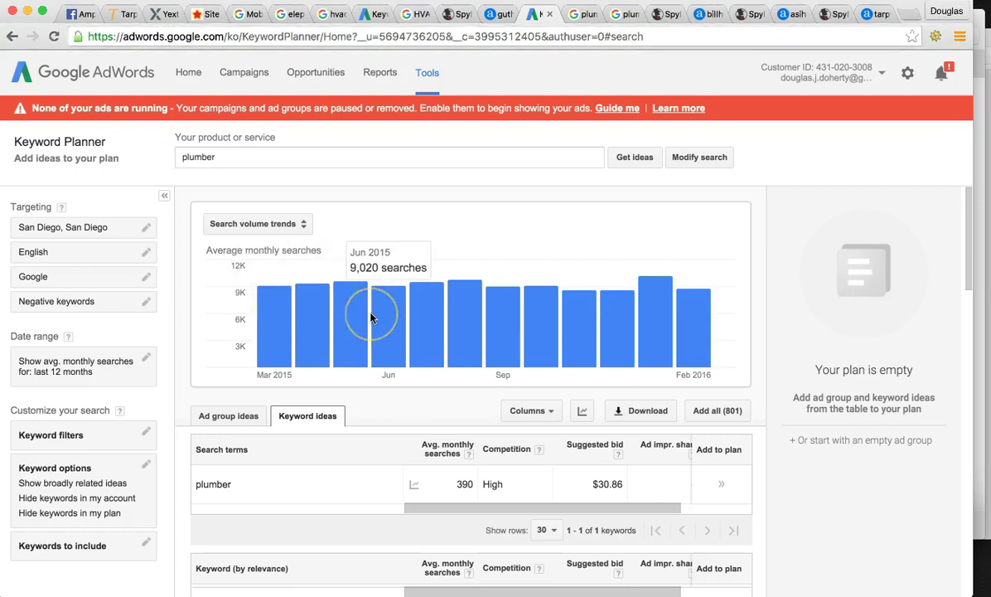
{"action": "left_click", "coordinate": [386, 317]}
Step: Open the first page of Google results for "plumbers san diego" and examine the ads, map listings and organic results down to Bill Howe
{"action": "left_click", "coordinate": [582, 19]}
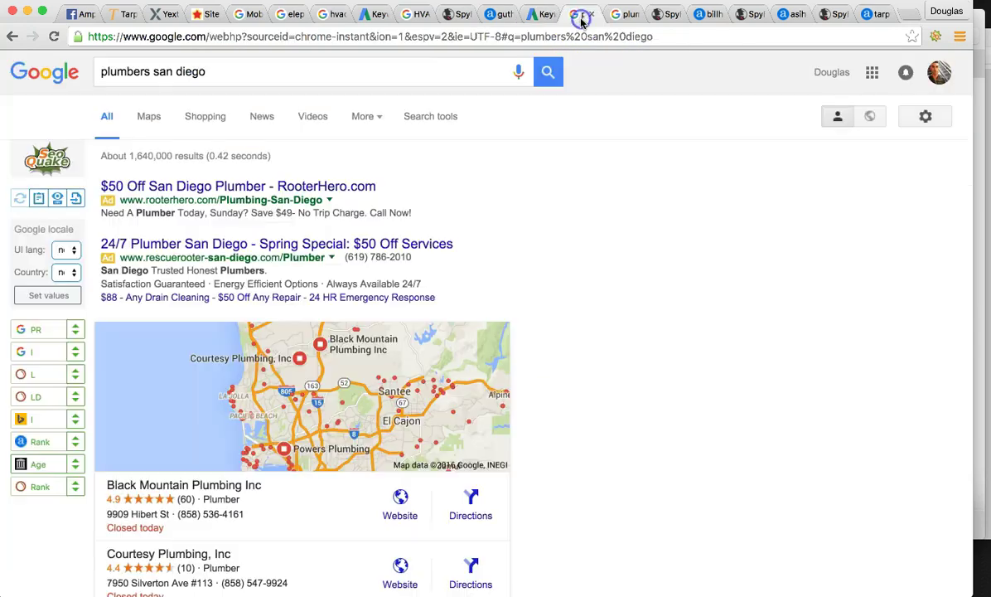
{"action": "left_click", "coordinate": [441, 168]}
{"action": "scroll", "coordinate": [441, 168], "scroll_direction": "down", "scroll_amount": 8}
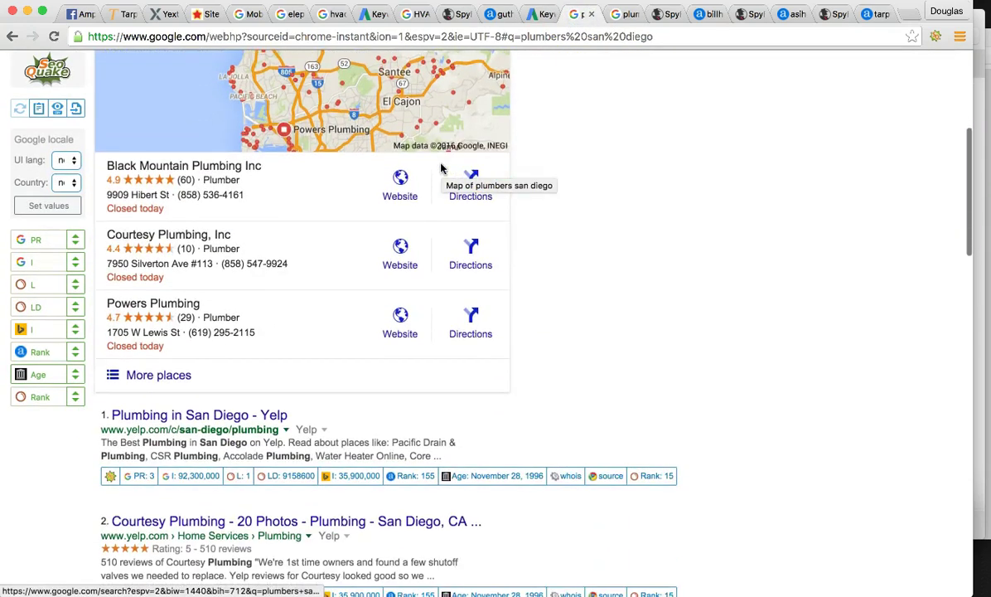
{"action": "scroll", "coordinate": [441, 168], "scroll_direction": "down", "scroll_amount": 5}
{"action": "left_click", "coordinate": [143, 482]}
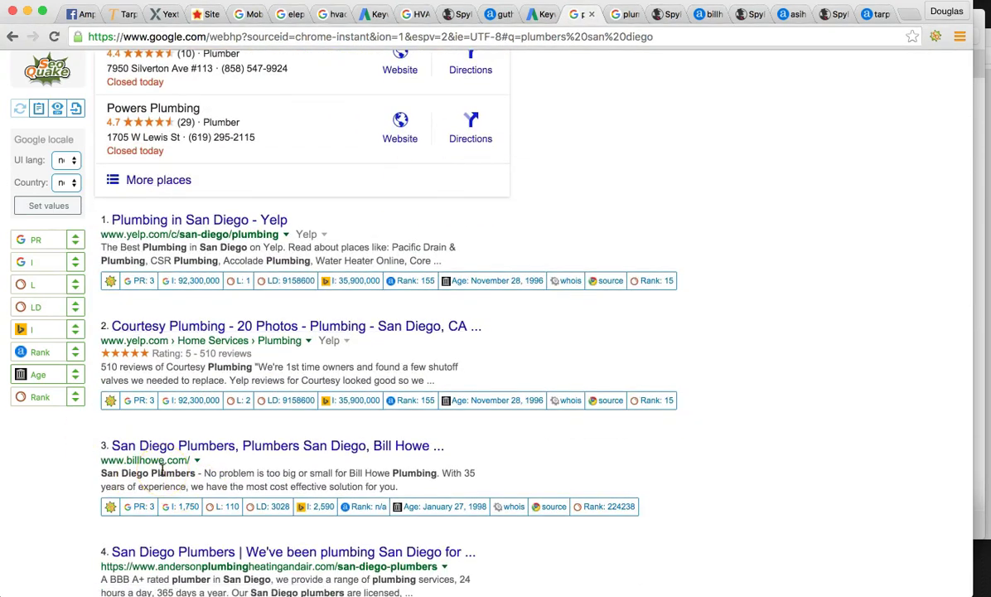
Step: Open page 13 of the "plumbers san diego" results and locate the Tarpy Plumbing, Heating & Air listing
{"action": "left_click", "coordinate": [627, 22]}
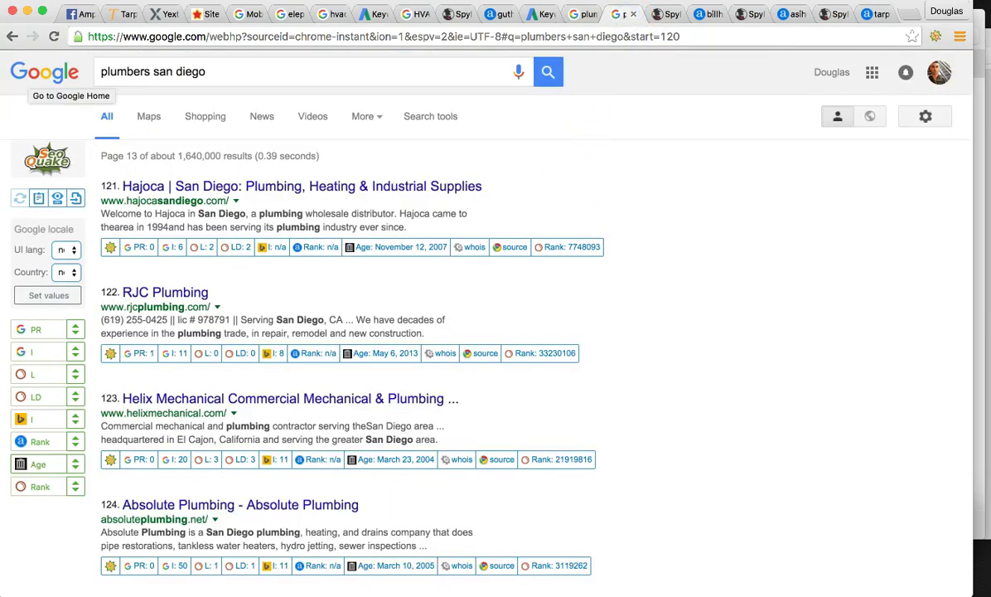
{"action": "scroll", "coordinate": [619, 284], "scroll_direction": "down", "scroll_amount": 5}
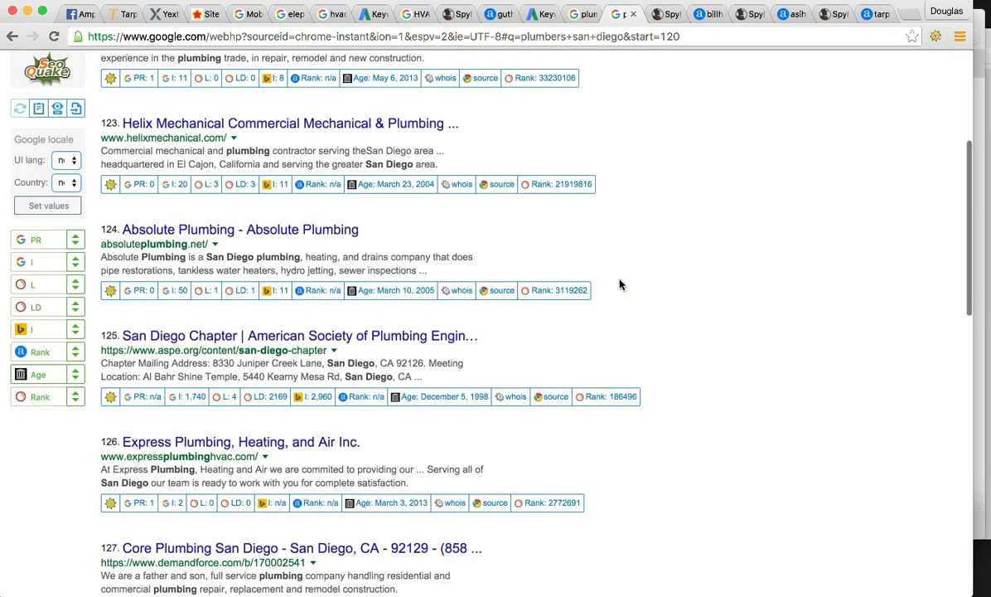
{"action": "scroll", "coordinate": [619, 285], "scroll_direction": "down", "scroll_amount": 11}
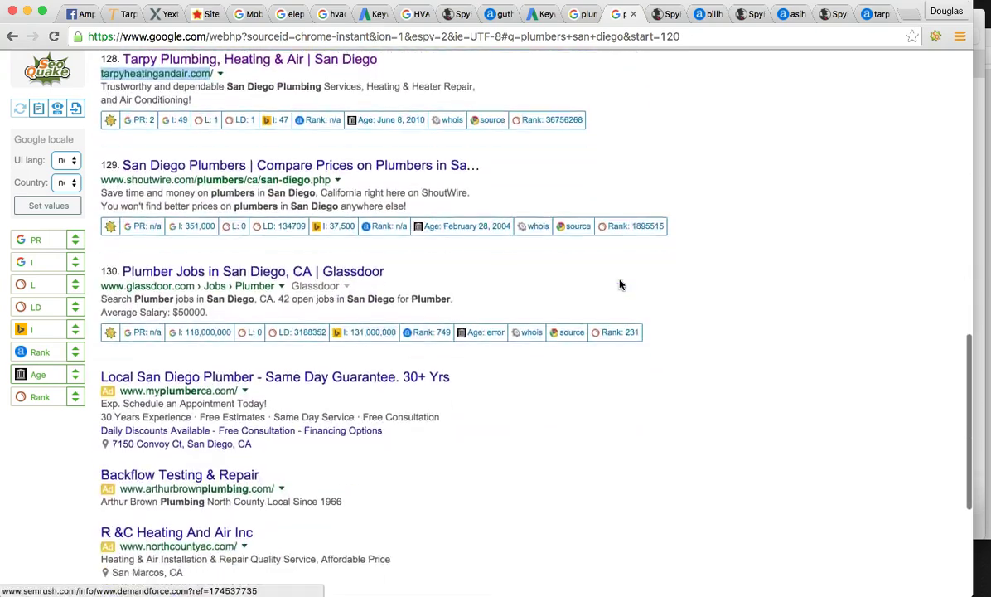
{"action": "scroll", "coordinate": [620, 285], "scroll_direction": "down", "scroll_amount": 5}
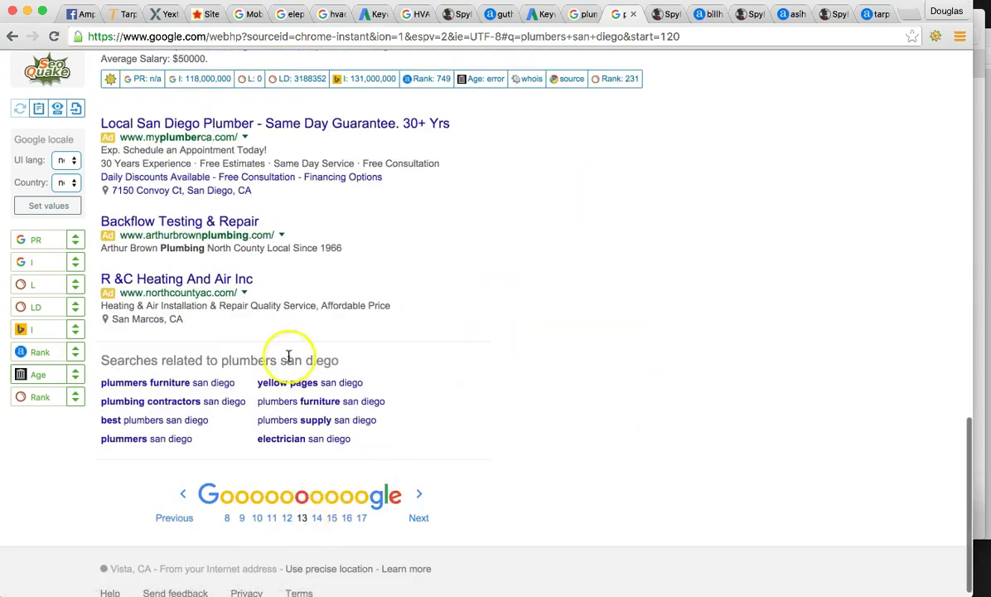
{"action": "scroll", "coordinate": [288, 356], "scroll_direction": "up", "scroll_amount": 9}
{"action": "double_click", "coordinate": [144, 252]}
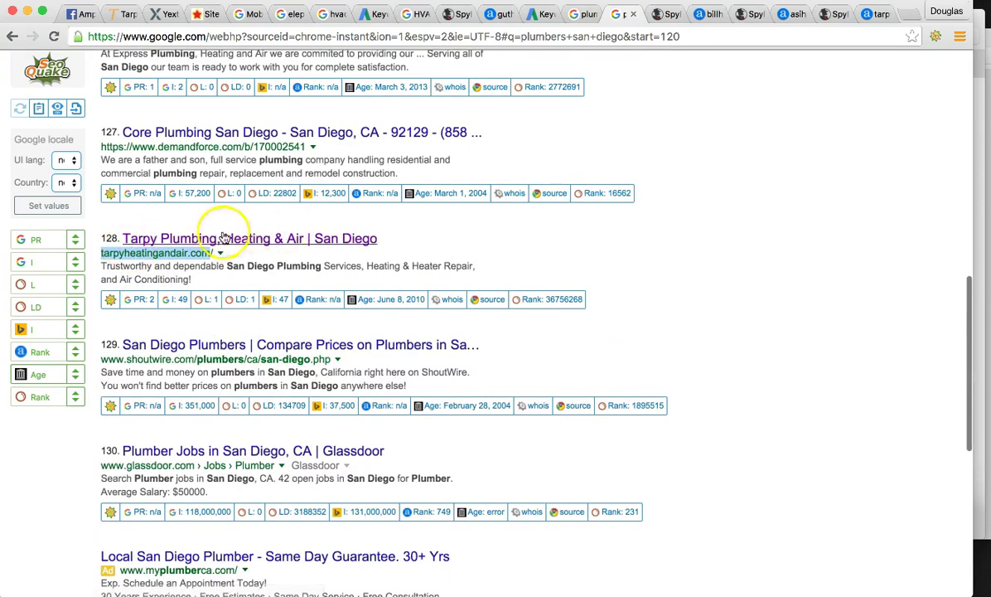
{"action": "left_click", "coordinate": [442, 236]}
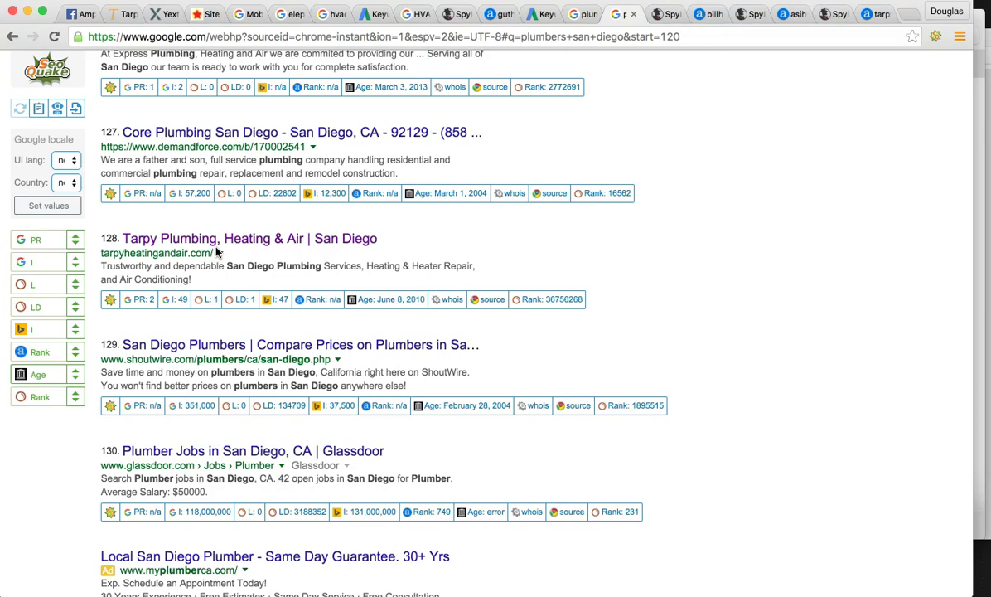
{"action": "left_click", "coordinate": [219, 251]}
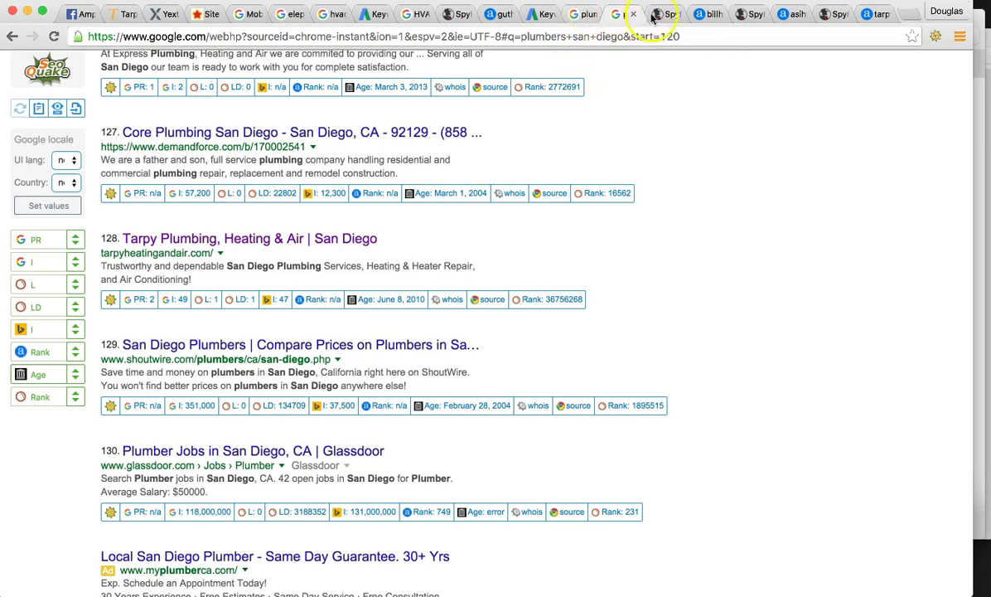
{"action": "left_click", "coordinate": [657, 15]}
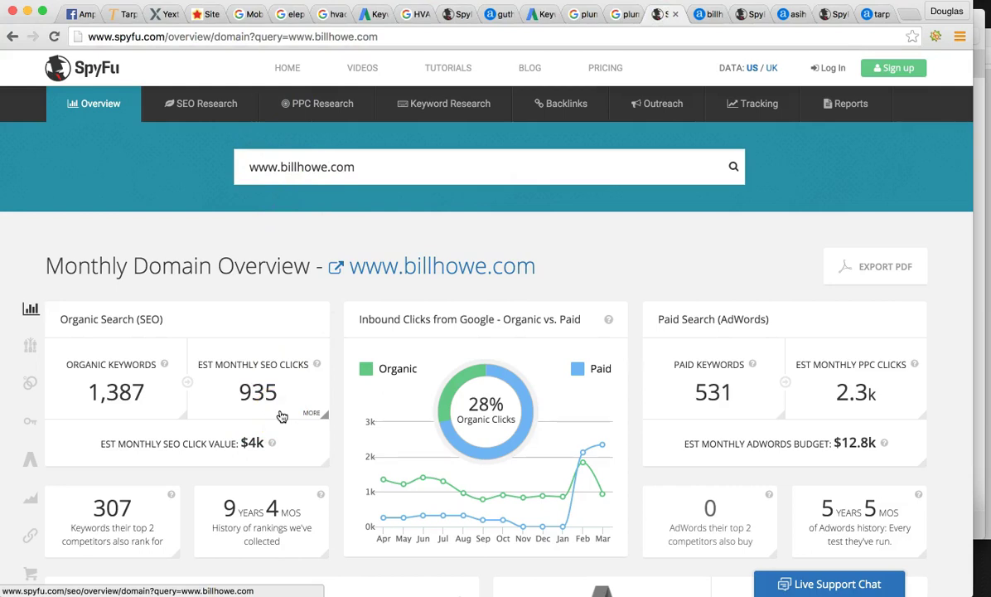
{"action": "scroll", "coordinate": [282, 411], "scroll_direction": "down", "scroll_amount": 3}
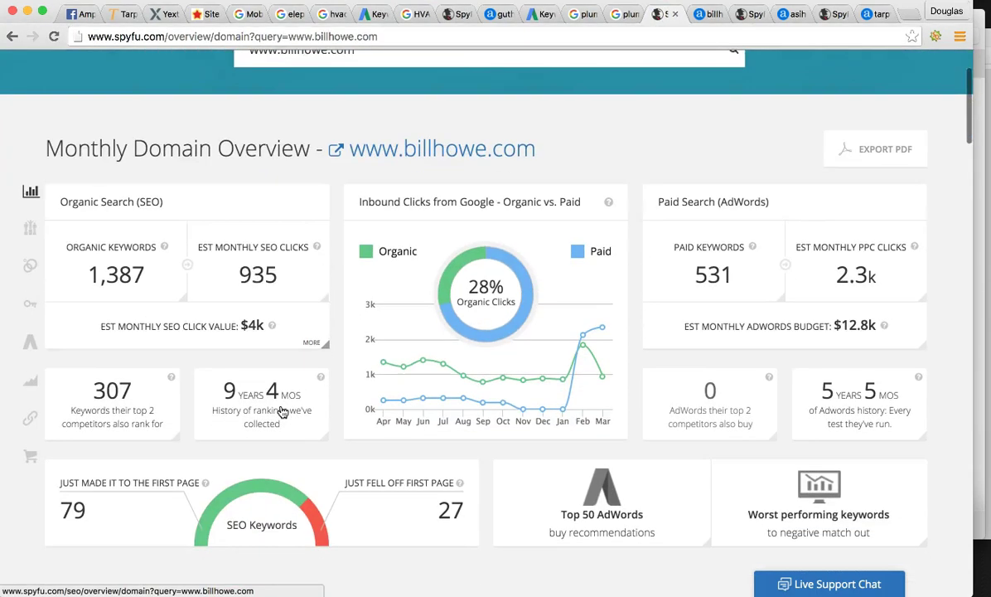
{"action": "scroll", "coordinate": [282, 411], "scroll_direction": "up", "scroll_amount": 3}
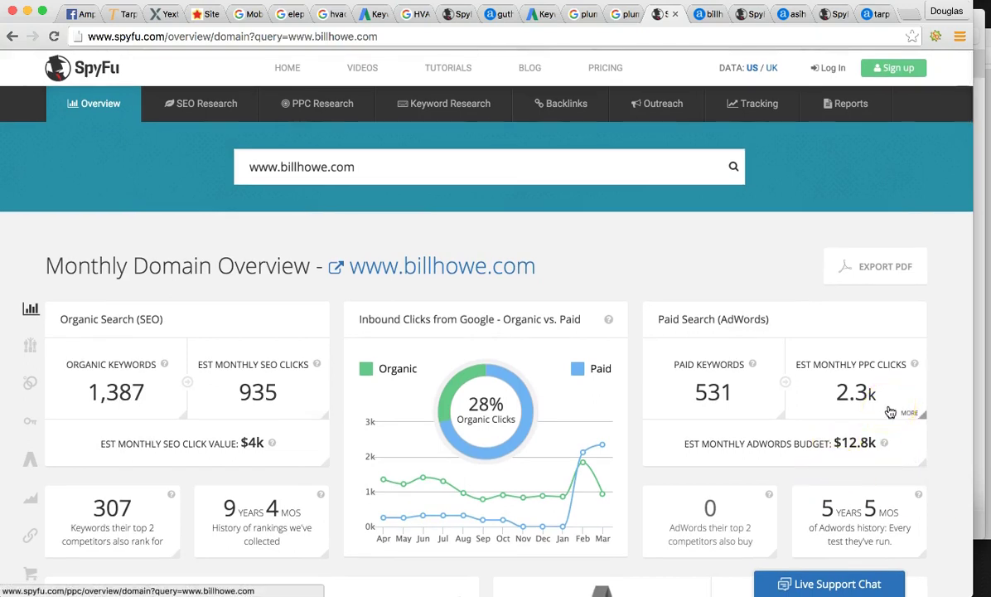
{"action": "left_click", "coordinate": [858, 396]}
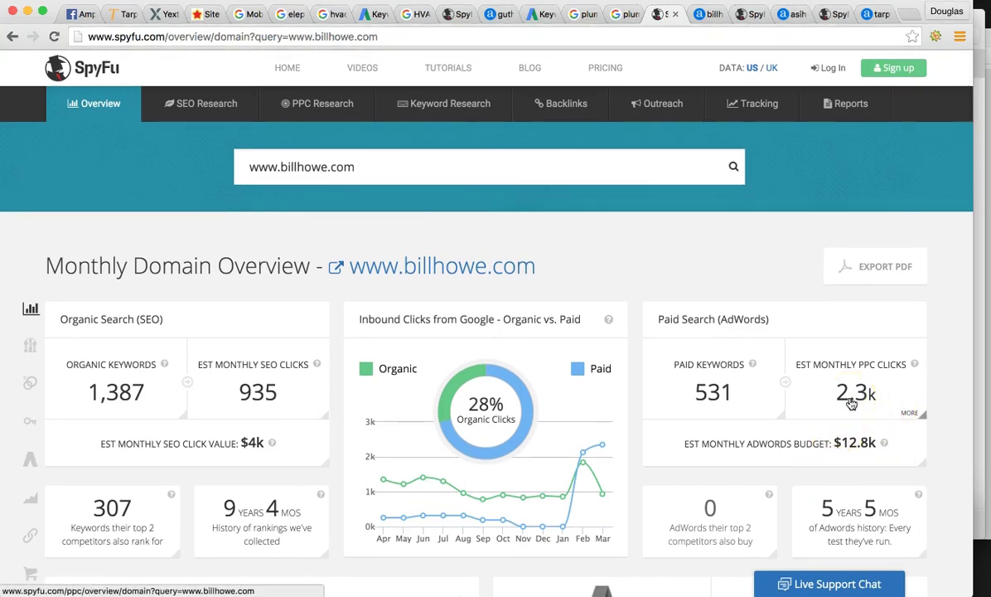
{"action": "left_click", "coordinate": [845, 403]}
Step: Examine the top search keywords for billhowe.com on Alexa, check the Word keyword list, and return to the Alexa page
{"action": "left_click", "coordinate": [709, 15]}
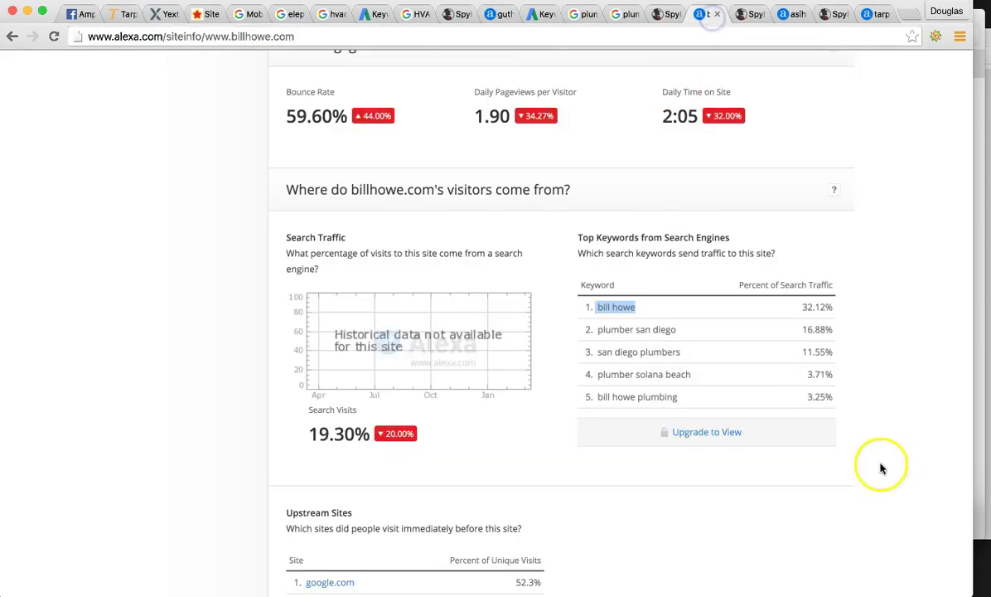
{"action": "left_click_drag", "start_coordinate": [636, 308], "coordinate": [599, 307]}
{"action": "left_click", "coordinate": [639, 309]}
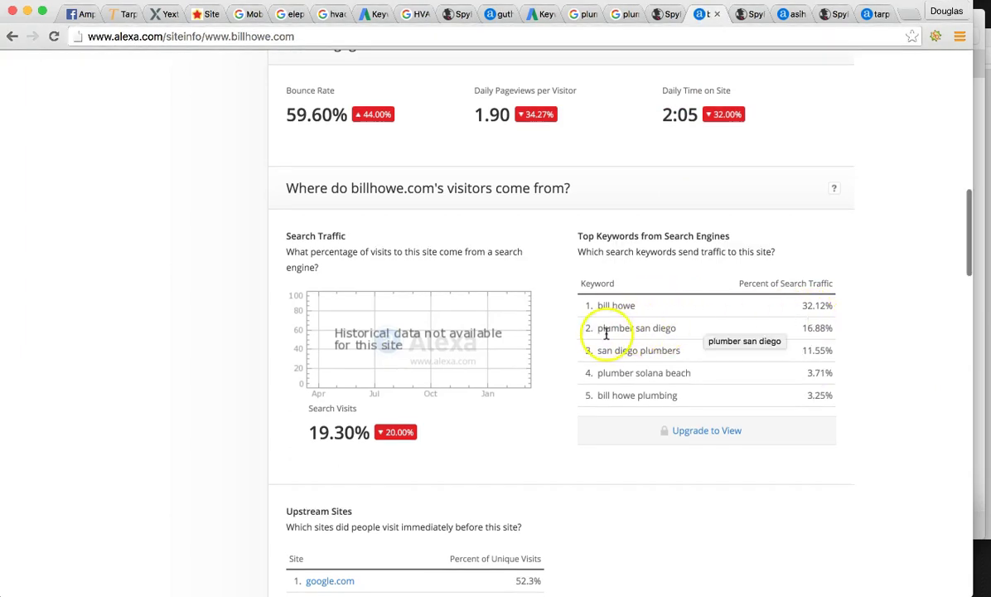
{"action": "scroll", "coordinate": [605, 333], "scroll_direction": "down", "scroll_amount": 1}
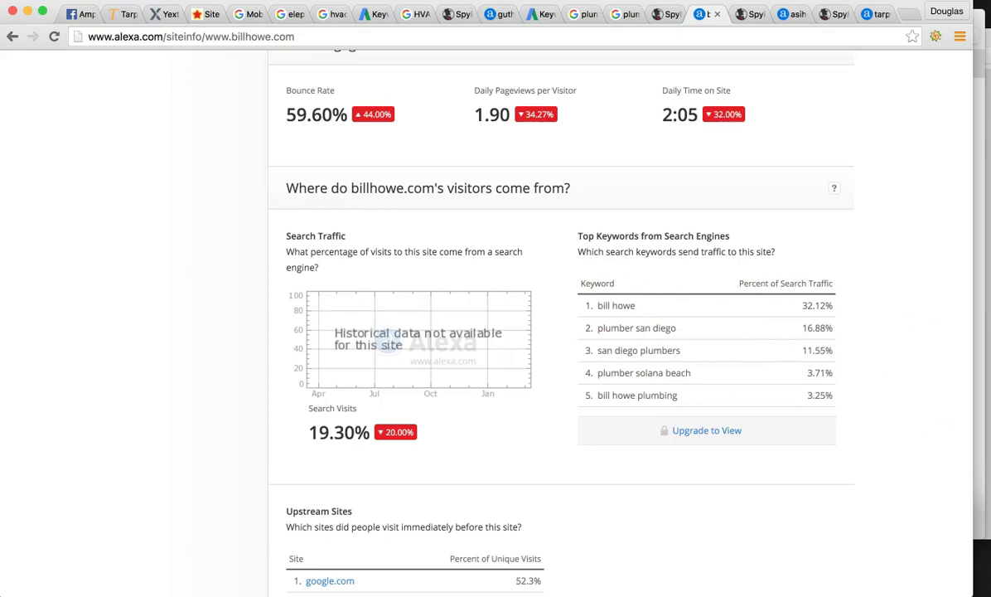
{"action": "left_click", "coordinate": [969, 591]}
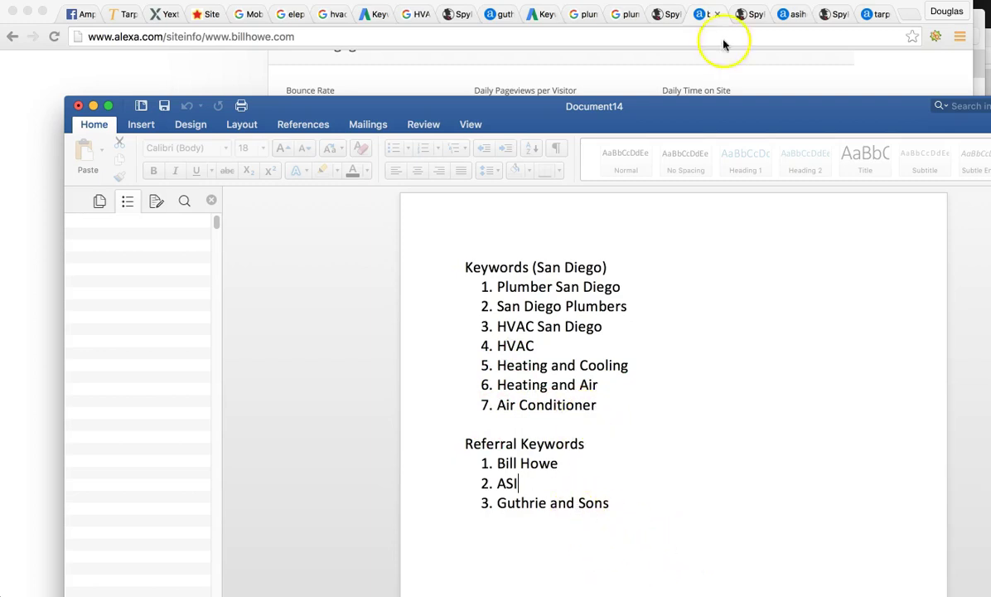
{"action": "left_click", "coordinate": [829, 83]}
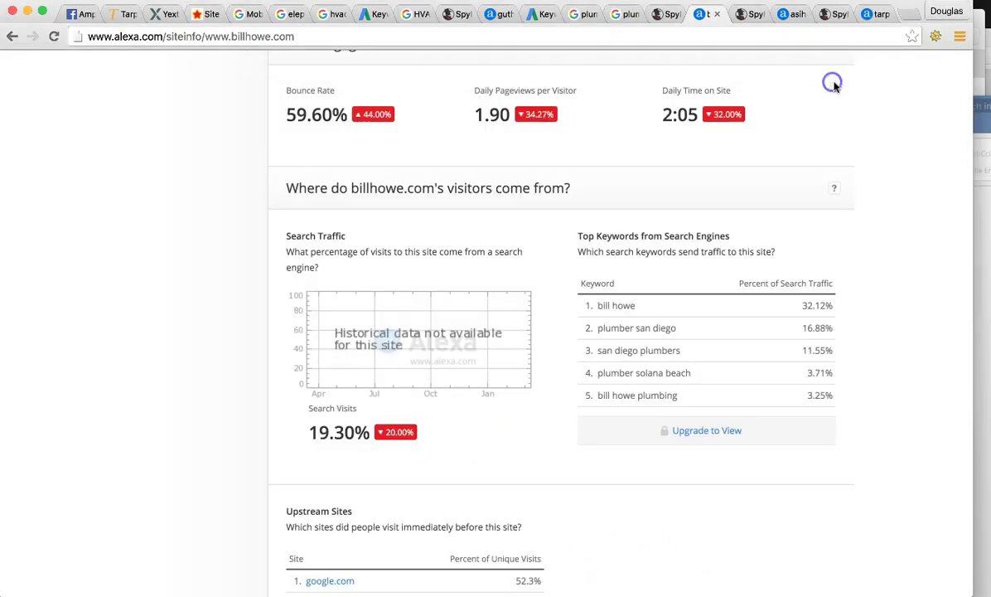
Step: Examine the SpyFu domain overview for asiheatingandair.com and the site's top search keywords on Alexa
{"action": "left_click", "coordinate": [746, 15]}
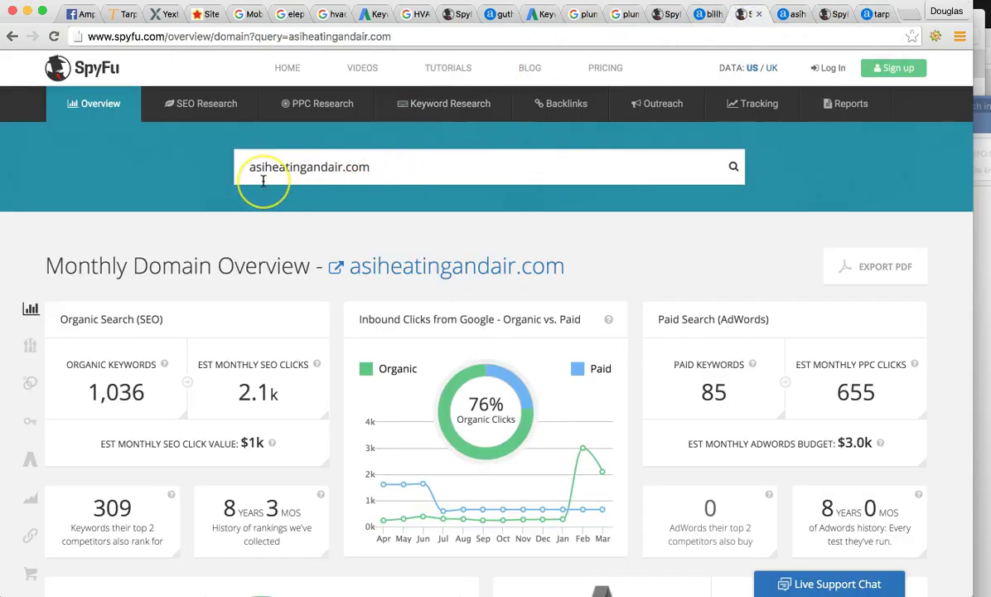
{"action": "left_click", "coordinate": [306, 175]}
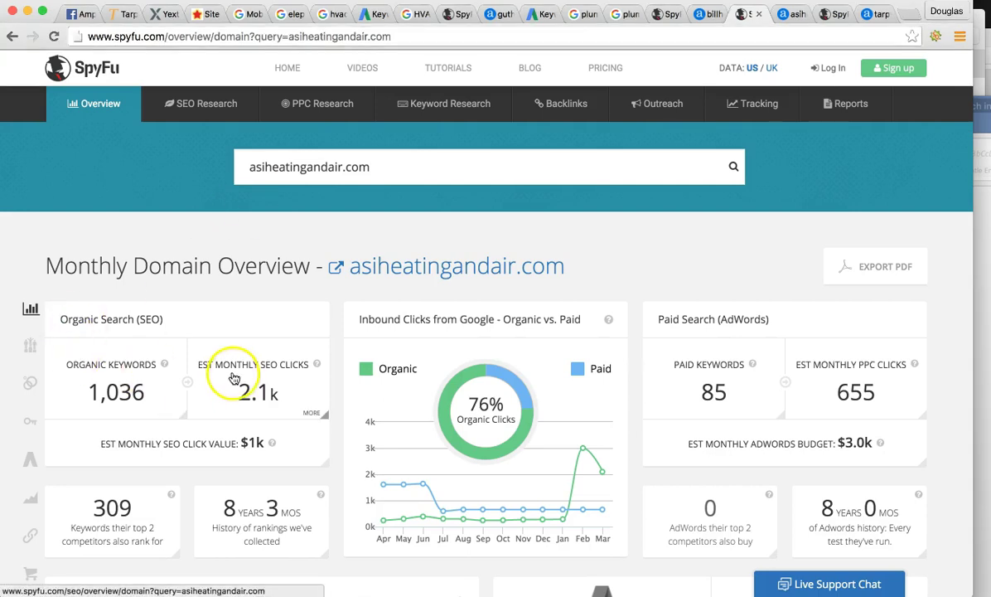
{"action": "left_click", "coordinate": [793, 23]}
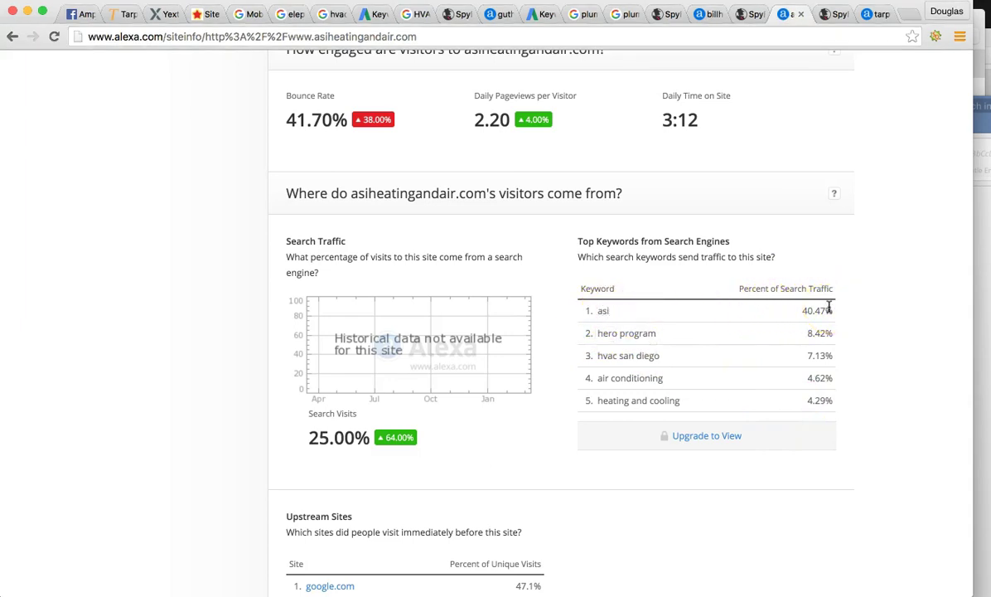
Step: Switch to the Word keyword document to review the three entries under Referral Keywords, and return to the asiheatingandair.com Alexa page
{"action": "left_click", "coordinate": [974, 166]}
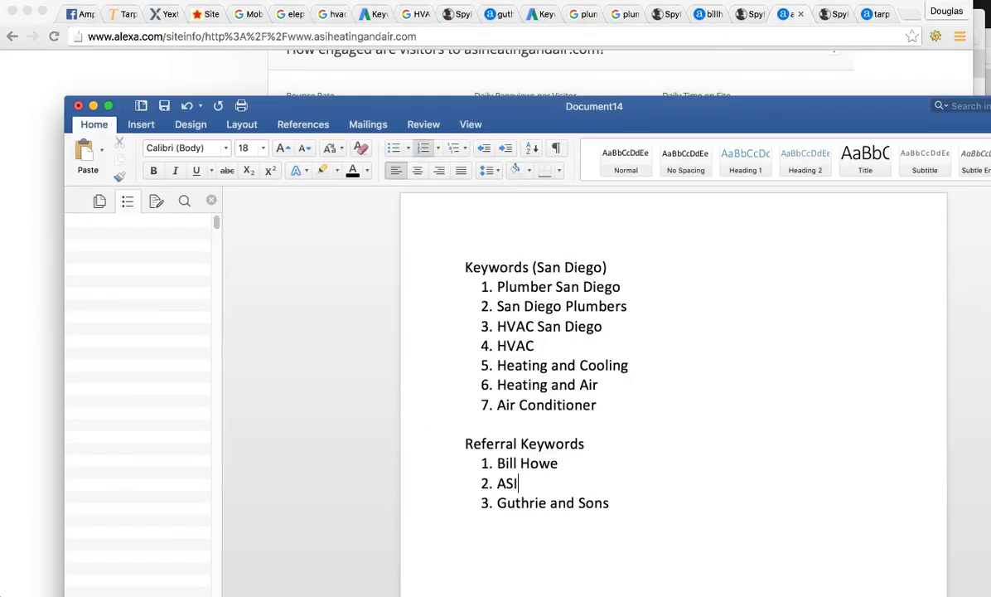
{"action": "scroll", "coordinate": [538, 454], "scroll_direction": "down", "scroll_amount": 1}
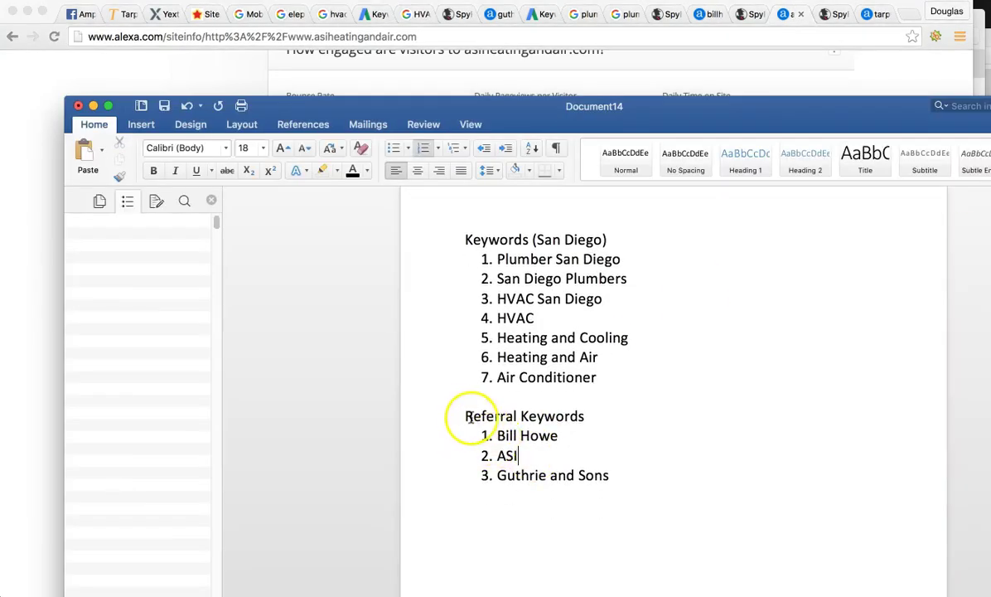
{"action": "left_click_drag", "start_coordinate": [460, 416], "coordinate": [581, 415]}
{"action": "left_click_drag", "start_coordinate": [619, 475], "coordinate": [589, 474]}
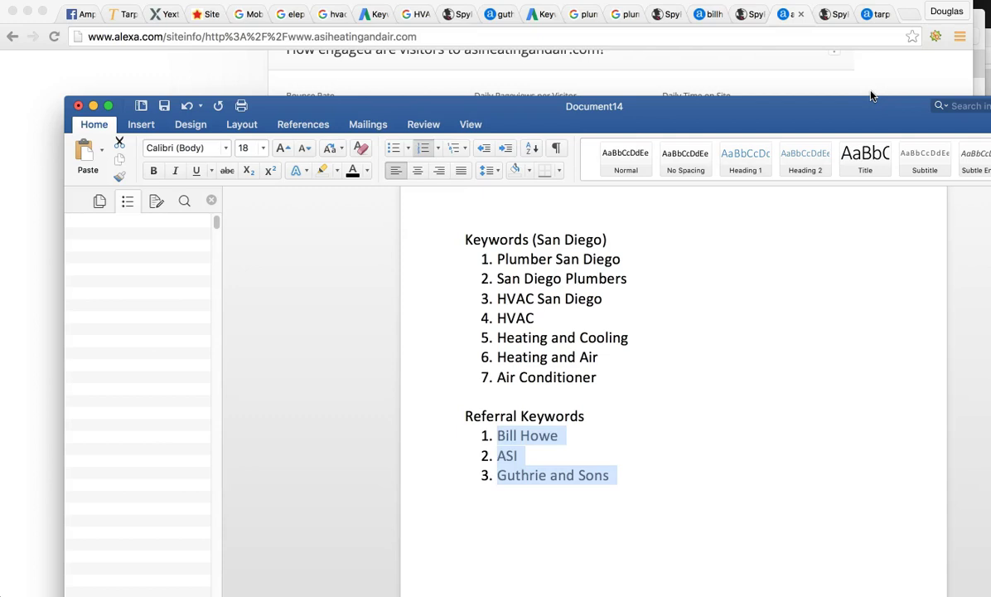
{"action": "scroll", "coordinate": [870, 97], "scroll_direction": "down", "scroll_amount": 5}
{"action": "left_click", "coordinate": [880, 82]}
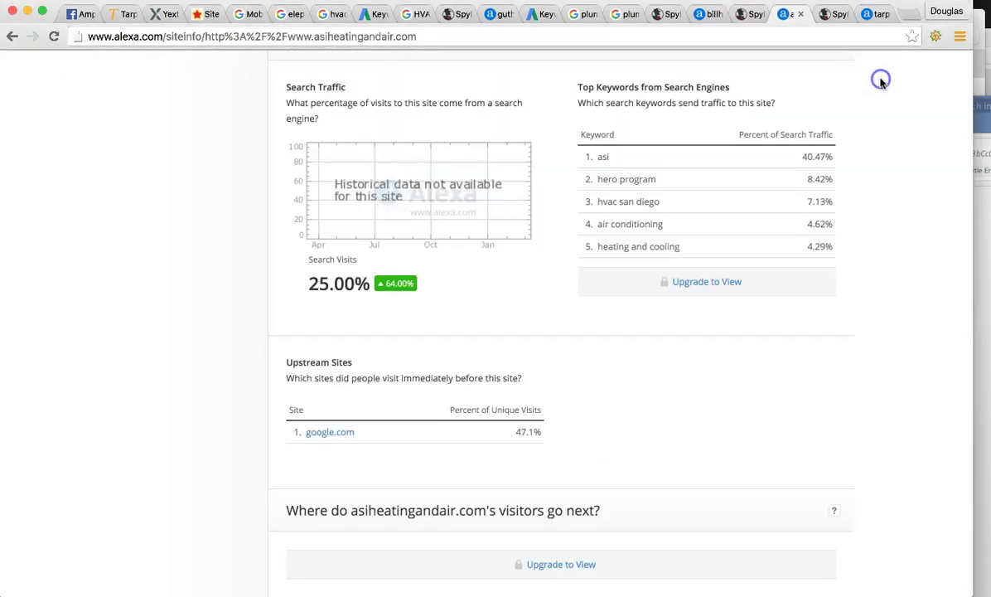
Step: Check the visitor engagement figures for asiheatingandair.com on Alexa, and examine the SpyFu overview for tarpyheatingandair.com, focusing on estimated monthly SEO clicks
{"action": "scroll", "coordinate": [880, 87], "scroll_direction": "up", "scroll_amount": 3}
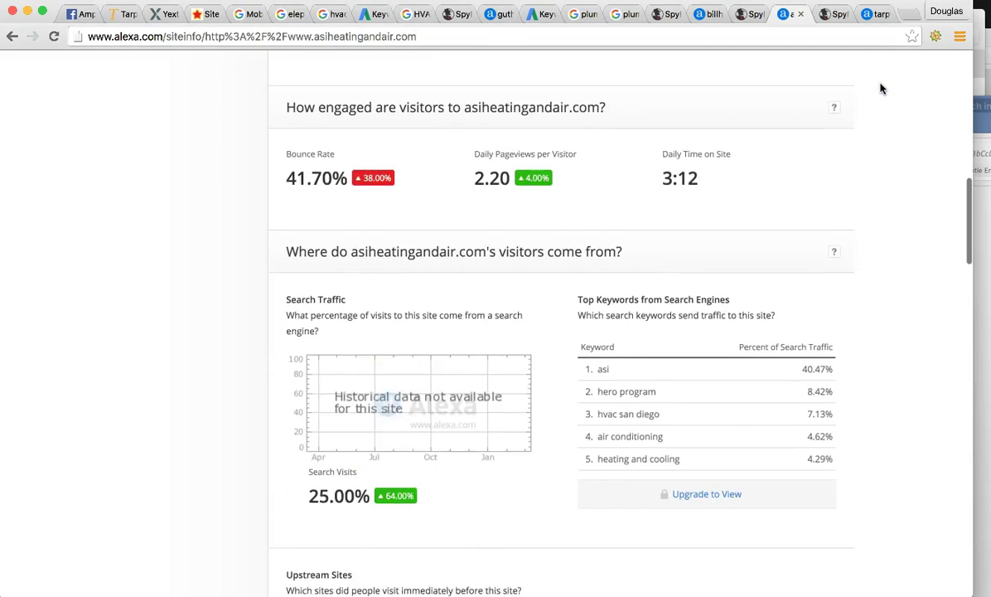
{"action": "scroll", "coordinate": [881, 88], "scroll_direction": "down", "scroll_amount": 2}
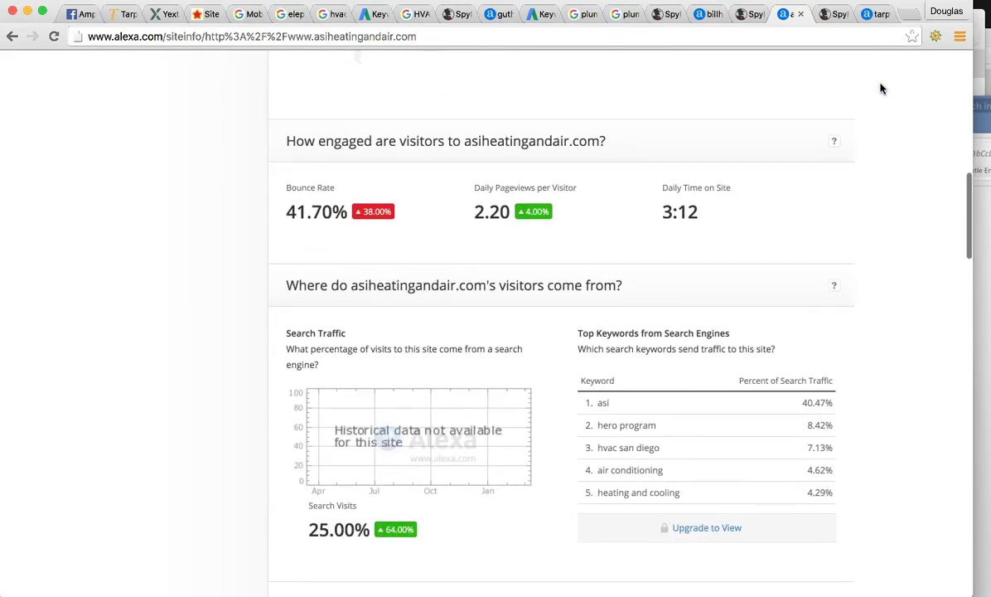
{"action": "left_click", "coordinate": [831, 14]}
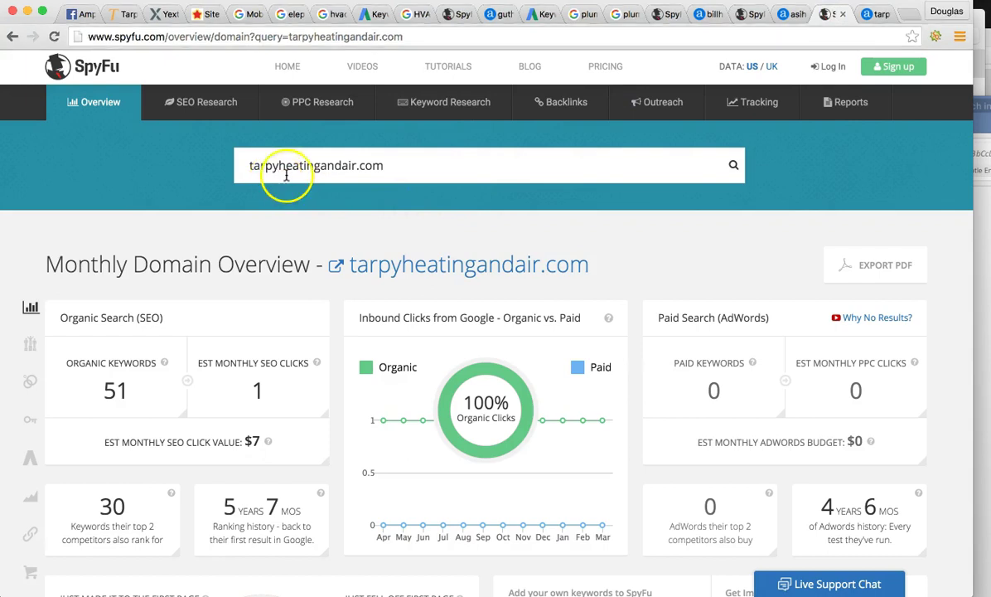
{"action": "left_click", "coordinate": [268, 401]}
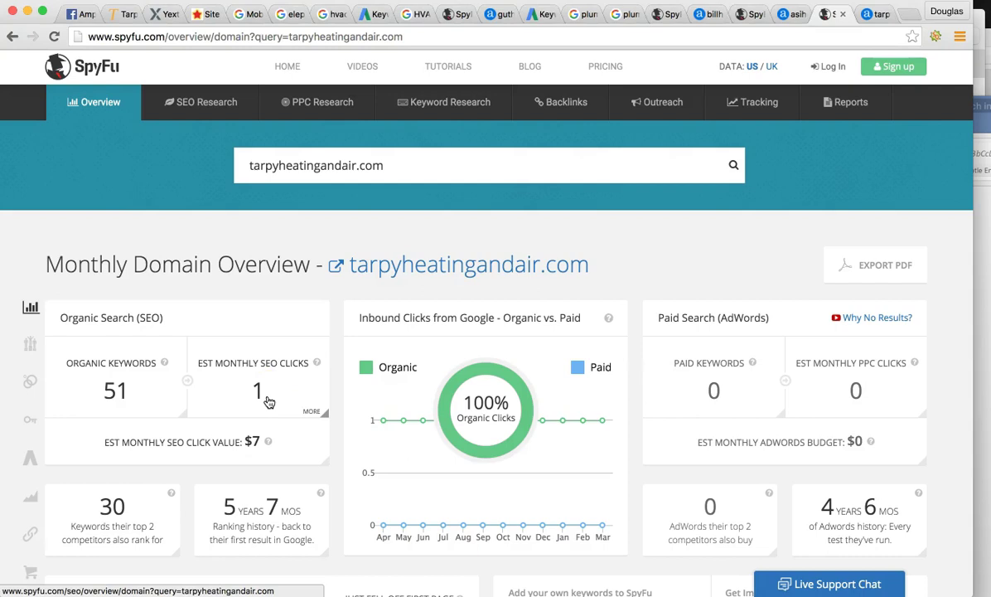
{"action": "scroll", "coordinate": [513, 243], "scroll_direction": "down", "scroll_amount": 1}
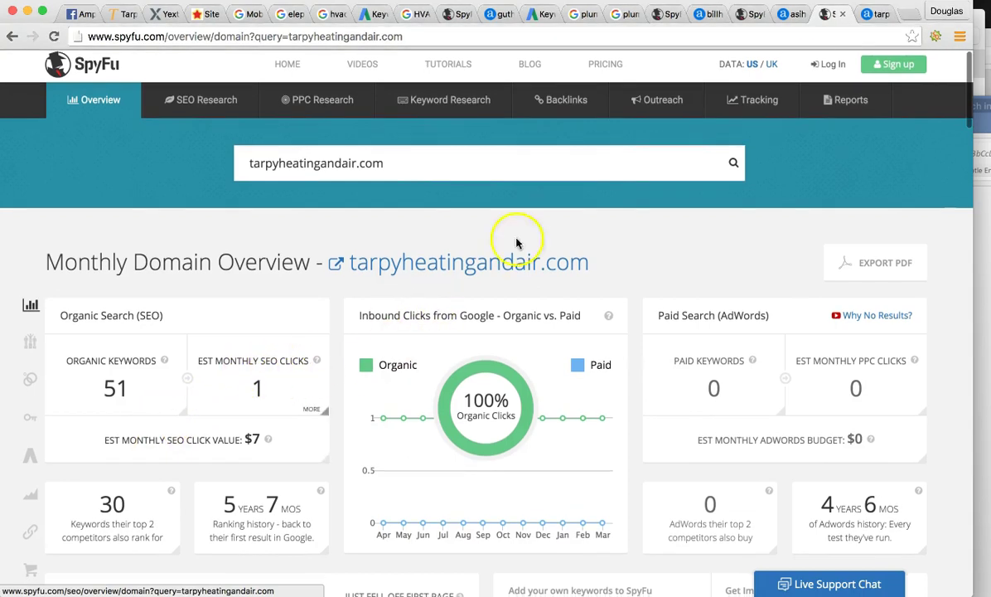
Step: Examine the top search keywords for tarpyheatingandair.com on Alexa, highlighting the second entry, "indoor comfort heating san diego"
{"action": "left_click", "coordinate": [872, 15]}
{"action": "scroll", "coordinate": [814, 394], "scroll_direction": "up", "scroll_amount": 1}
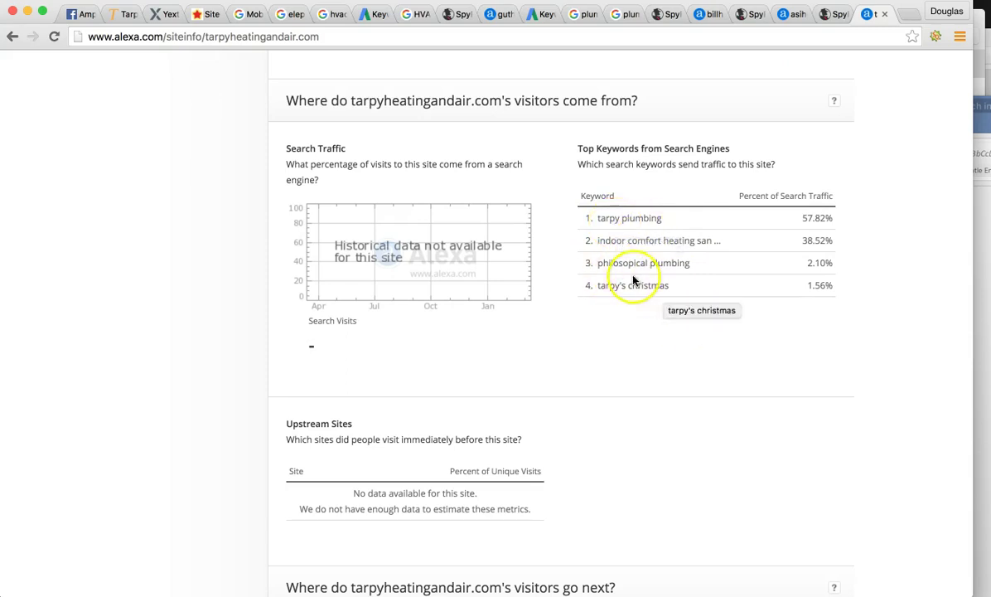
{"action": "left_click_drag", "start_coordinate": [596, 242], "coordinate": [731, 241]}
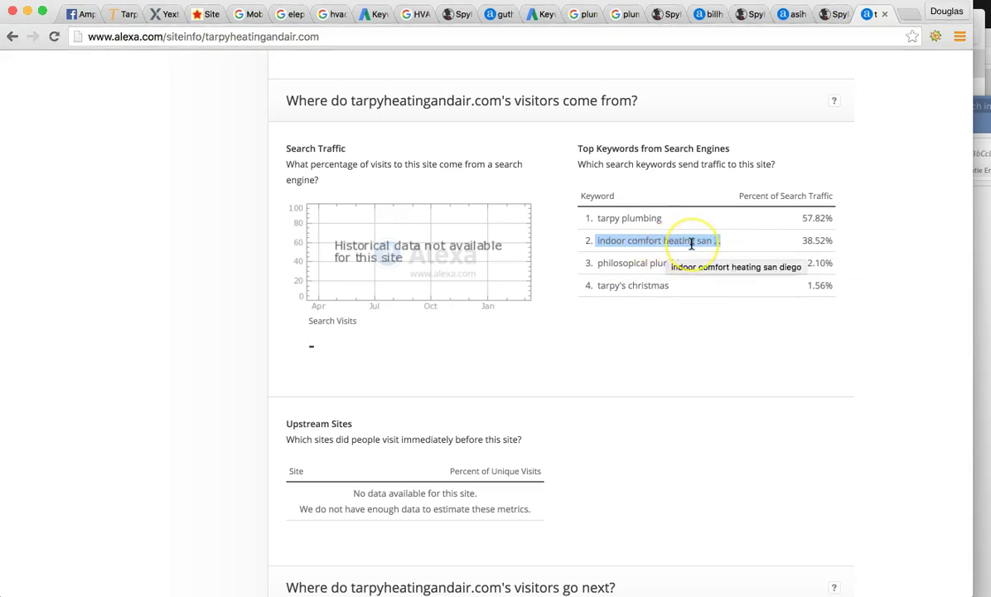
{"action": "left_click", "coordinate": [614, 242]}
{"action": "left_click_drag", "start_coordinate": [613, 239], "coordinate": [699, 240]}
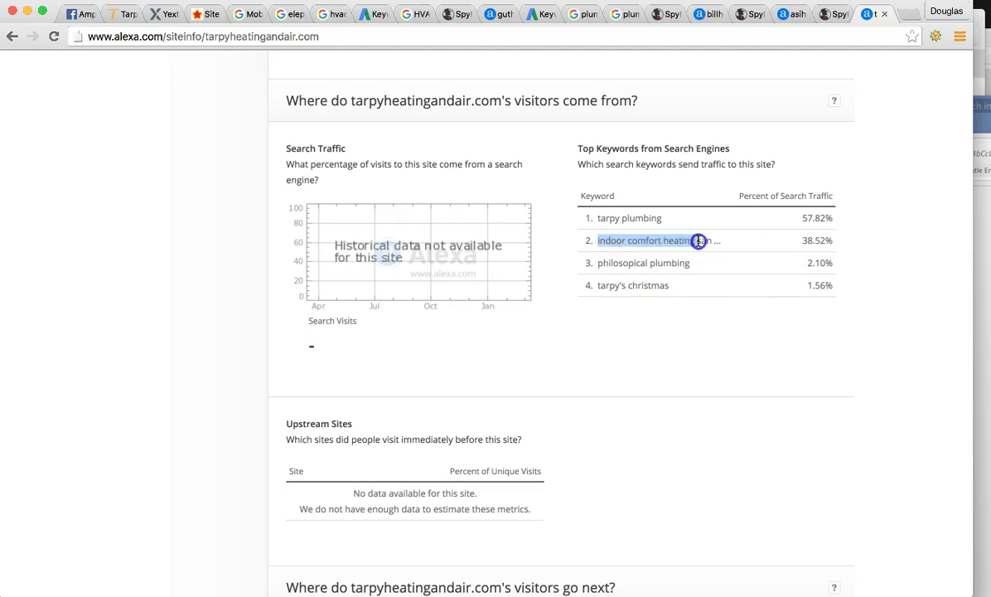
{"action": "left_click", "coordinate": [700, 241]}
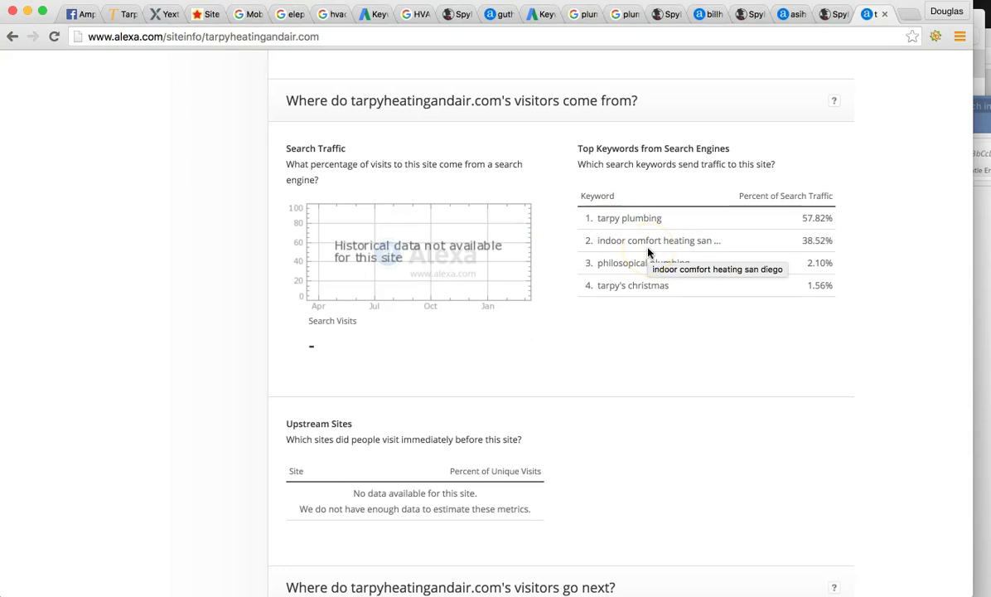
Step: Search Google for "heating and air san diego" in a new browser tab
{"action": "left_click", "coordinate": [905, 14]}
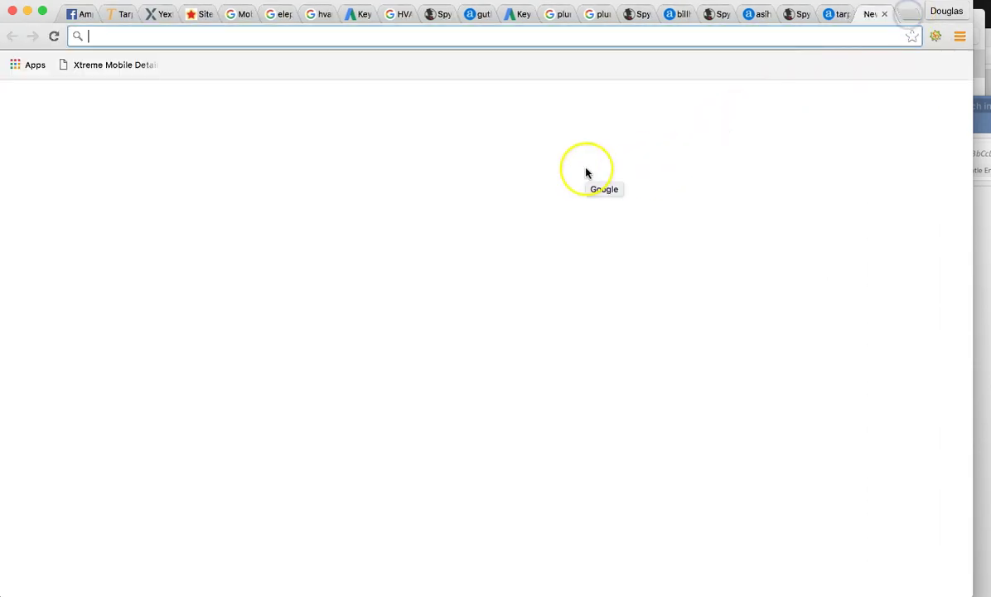
{"action": "type", "text": "heating and"}
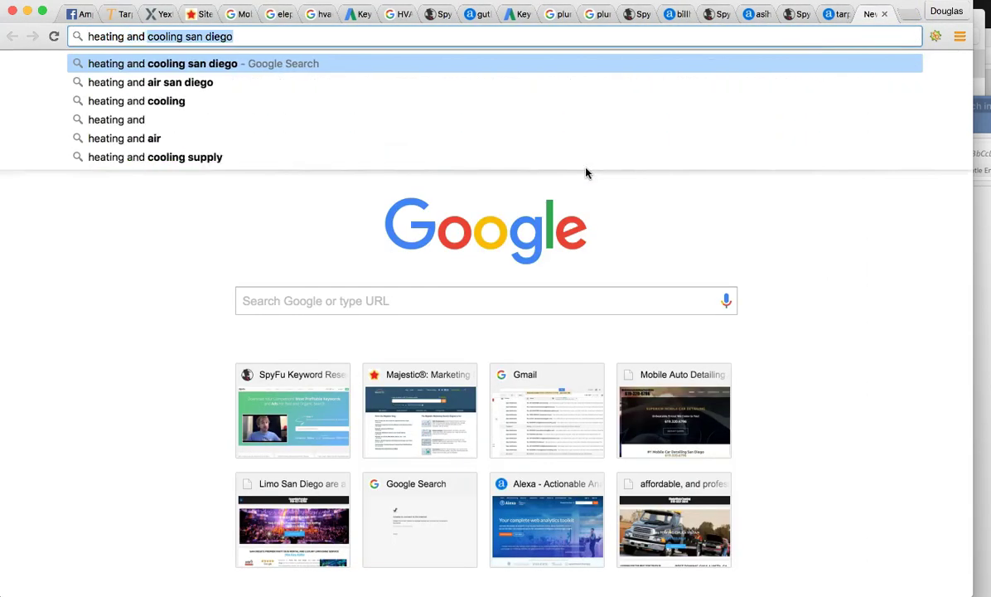
{"action": "key", "text": "BackSpace"}
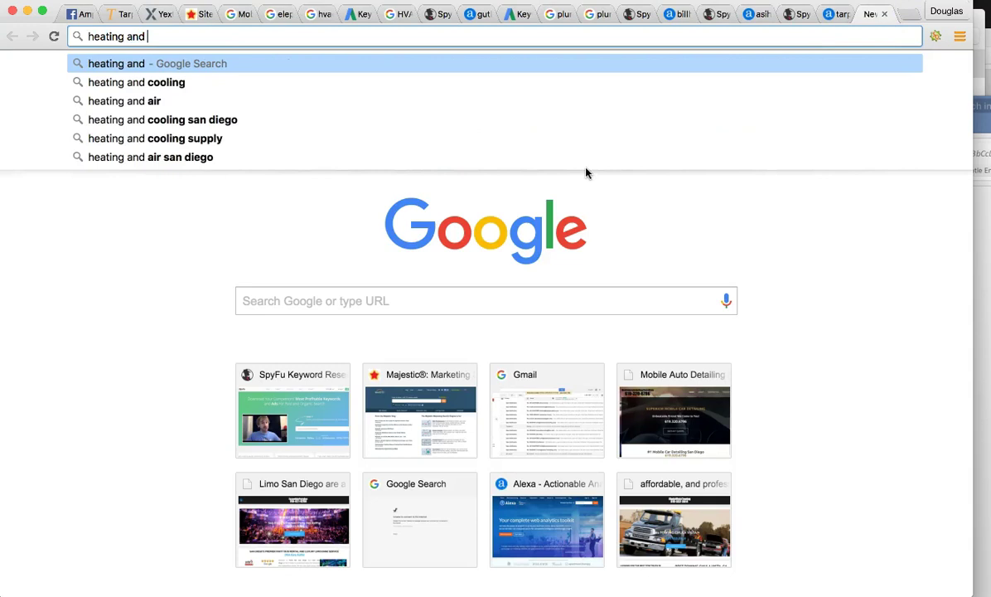
{"action": "type", "text": "air san diego"}
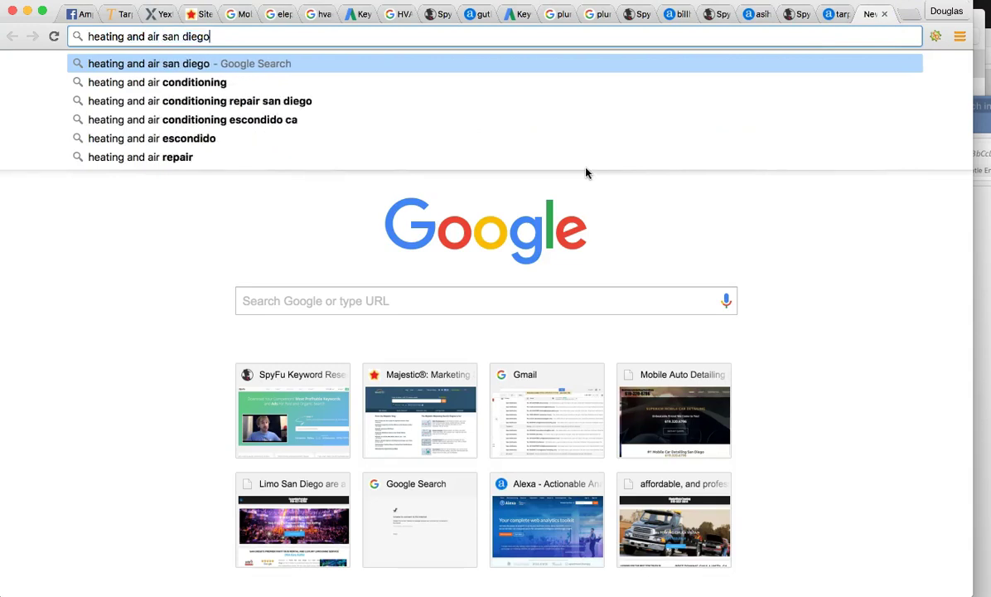
{"action": "key", "text": "Return"}
Step: Examine the first page of Google results for "heating and air san diego", including the map listings, organic rankings and related searches
{"action": "scroll", "coordinate": [479, 290], "scroll_direction": "down", "scroll_amount": 5}
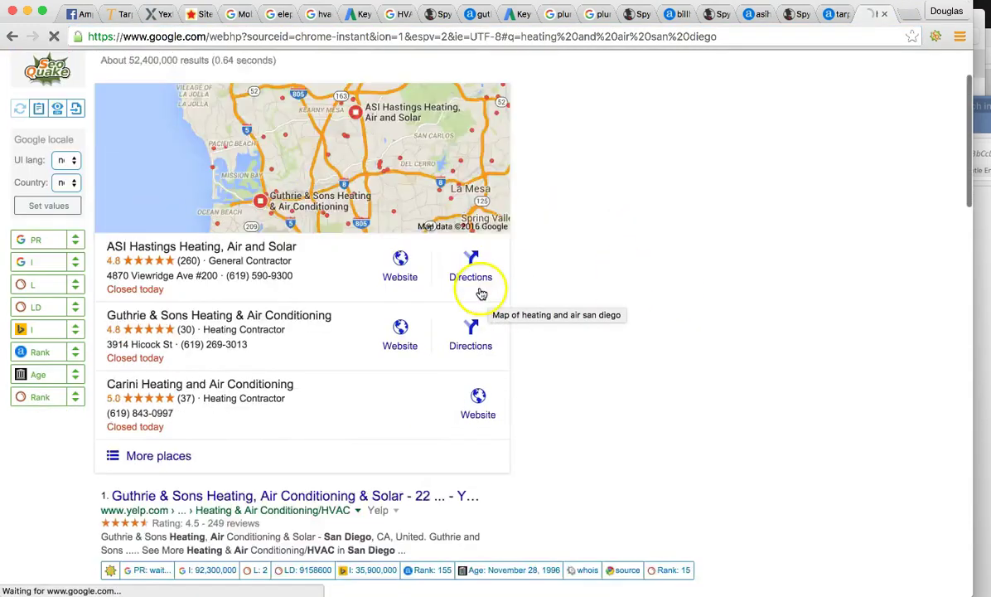
{"action": "scroll", "coordinate": [572, 307], "scroll_direction": "down", "scroll_amount": 10}
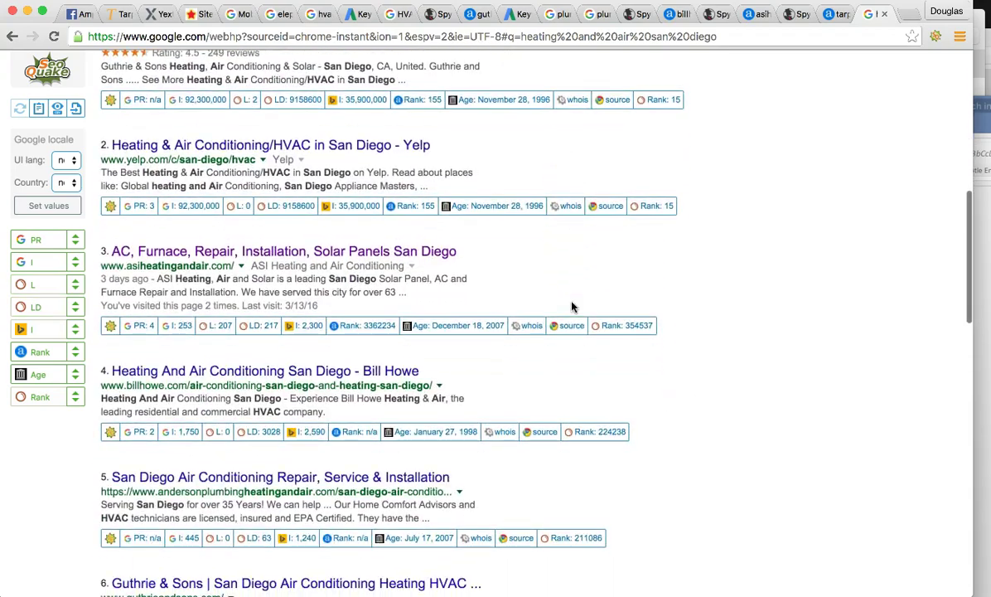
{"action": "scroll", "coordinate": [572, 306], "scroll_direction": "down", "scroll_amount": 3}
{"action": "scroll", "coordinate": [570, 307], "scroll_direction": "up", "scroll_amount": 10}
{"action": "scroll", "coordinate": [571, 307], "scroll_direction": "down", "scroll_amount": 2}
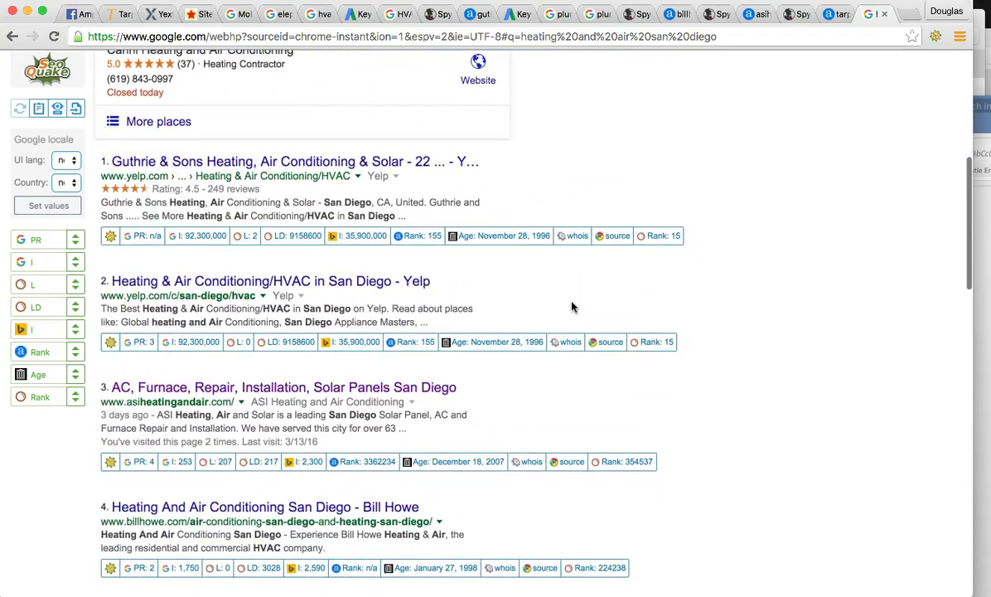
{"action": "left_click", "coordinate": [373, 343]}
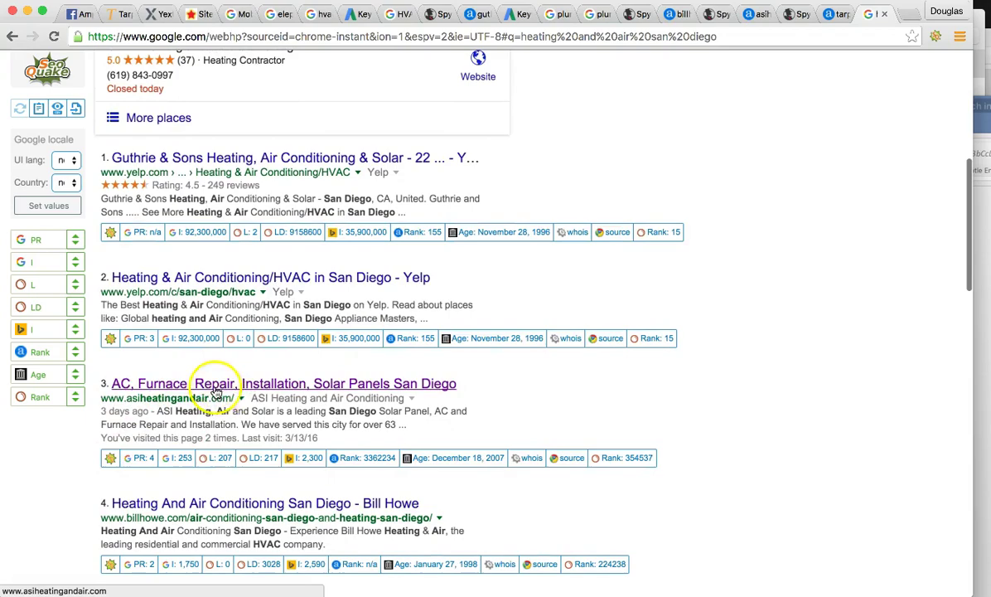
{"action": "scroll", "coordinate": [237, 381], "scroll_direction": "up", "scroll_amount": 3}
{"action": "scroll", "coordinate": [237, 382], "scroll_direction": "down", "scroll_amount": 10}
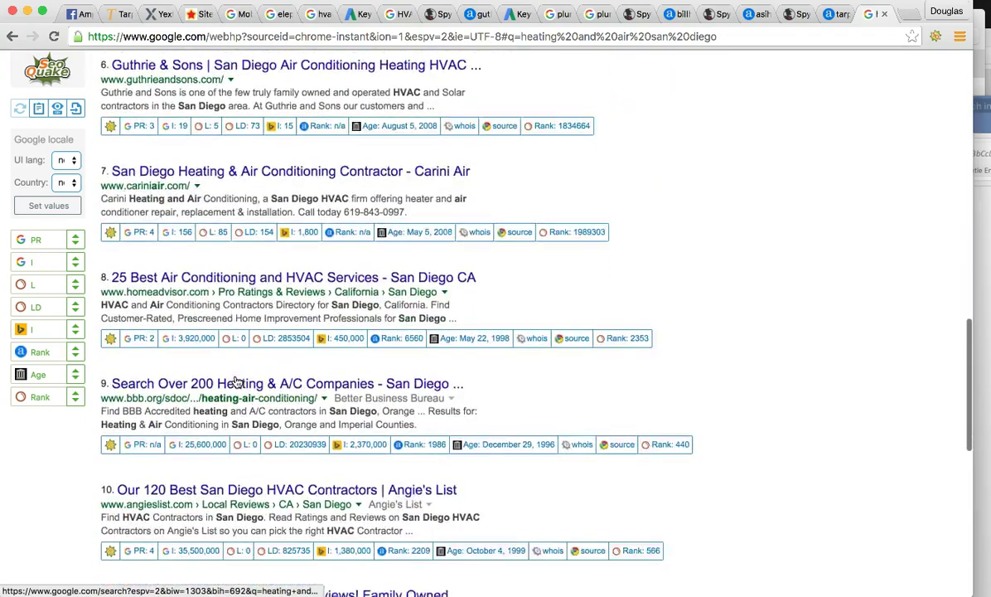
{"action": "scroll", "coordinate": [237, 381], "scroll_direction": "down", "scroll_amount": 5}
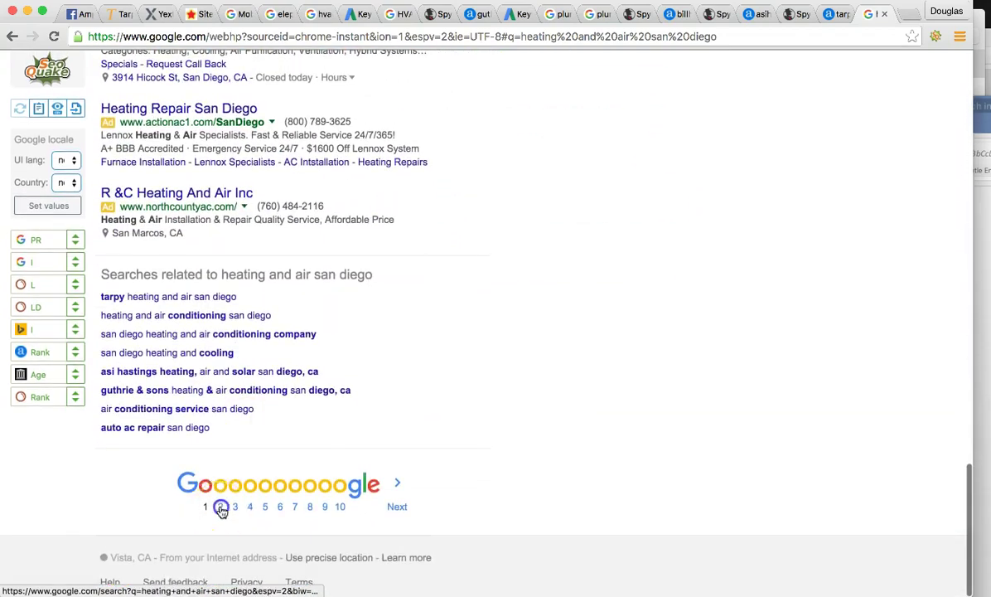
Step: Open the second page of the search results and locate the Tarpy Plumbing, Heating & Air listing among the rankings
{"action": "left_click", "coordinate": [220, 507]}
{"action": "scroll", "coordinate": [222, 494], "scroll_direction": "down", "scroll_amount": 10}
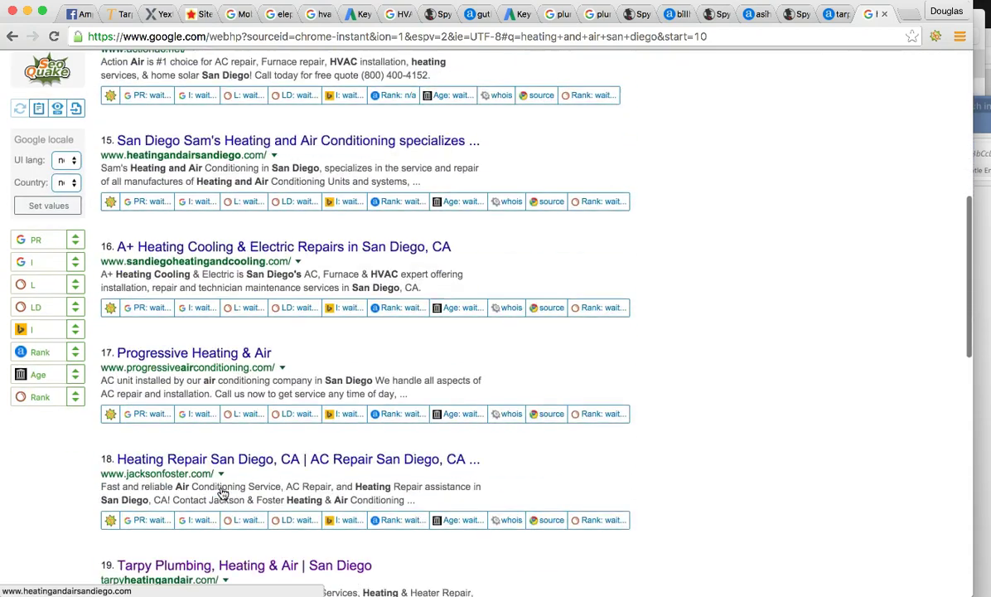
{"action": "scroll", "coordinate": [219, 492], "scroll_direction": "down", "scroll_amount": 3}
{"action": "left_click", "coordinate": [230, 456]}
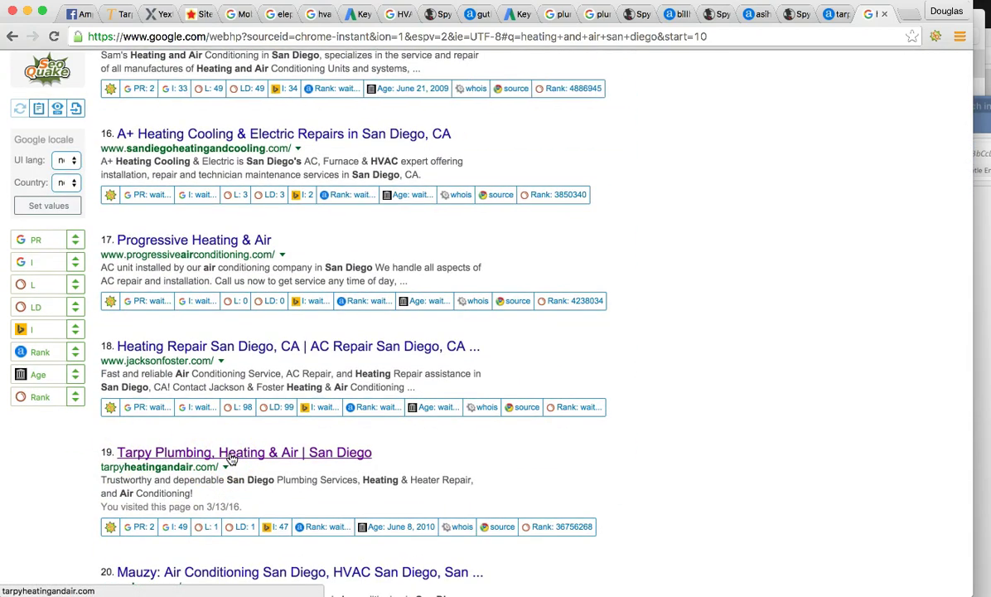
{"action": "left_click", "coordinate": [248, 458]}
{"action": "left_click", "coordinate": [306, 457]}
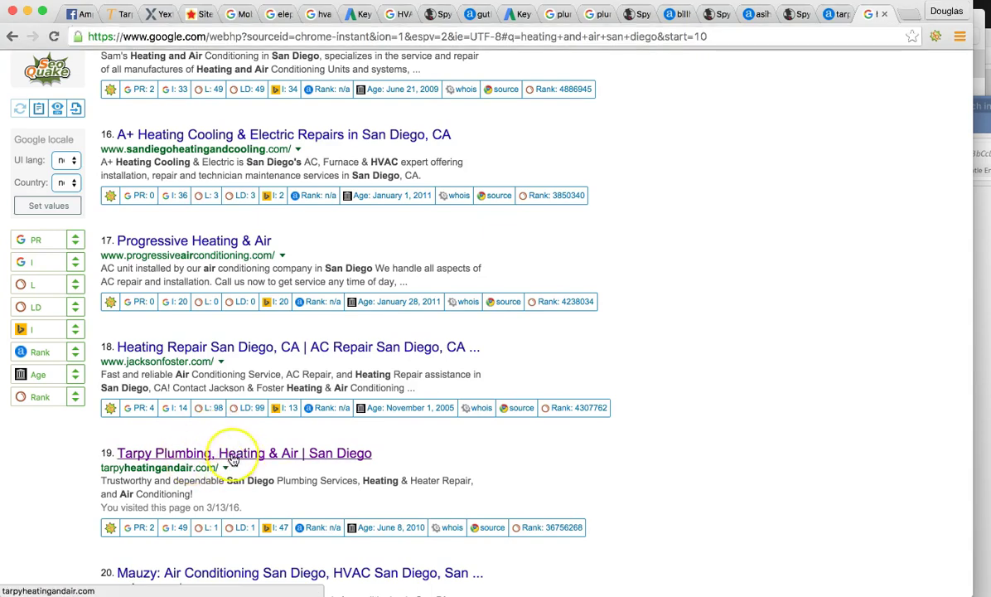
{"action": "scroll", "coordinate": [234, 461], "scroll_direction": "up", "scroll_amount": 10}
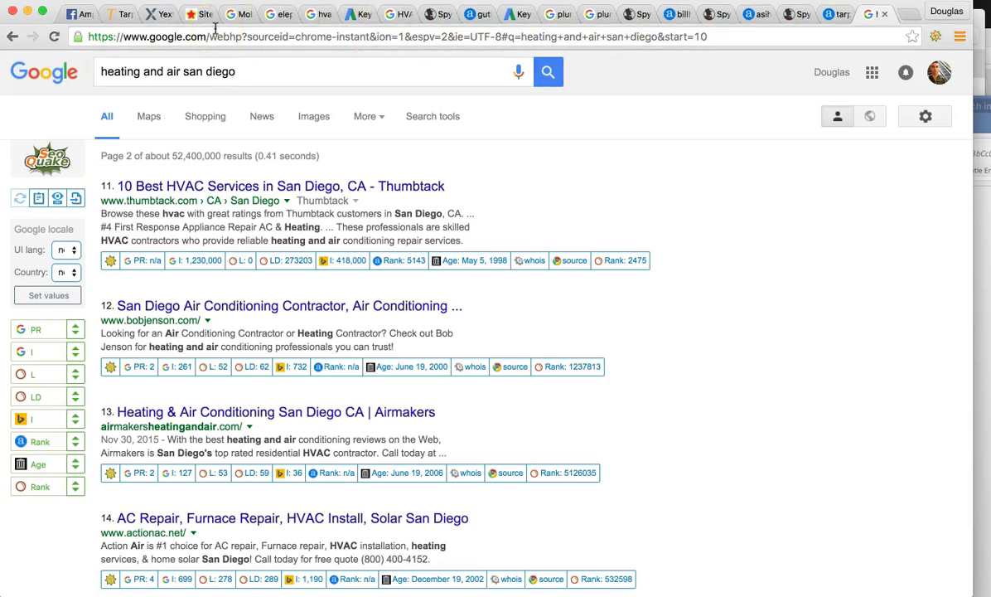
Step: Switch to the Google results for "elephant" and open the Wikipedia article on elephants
{"action": "left_click", "coordinate": [264, 15]}
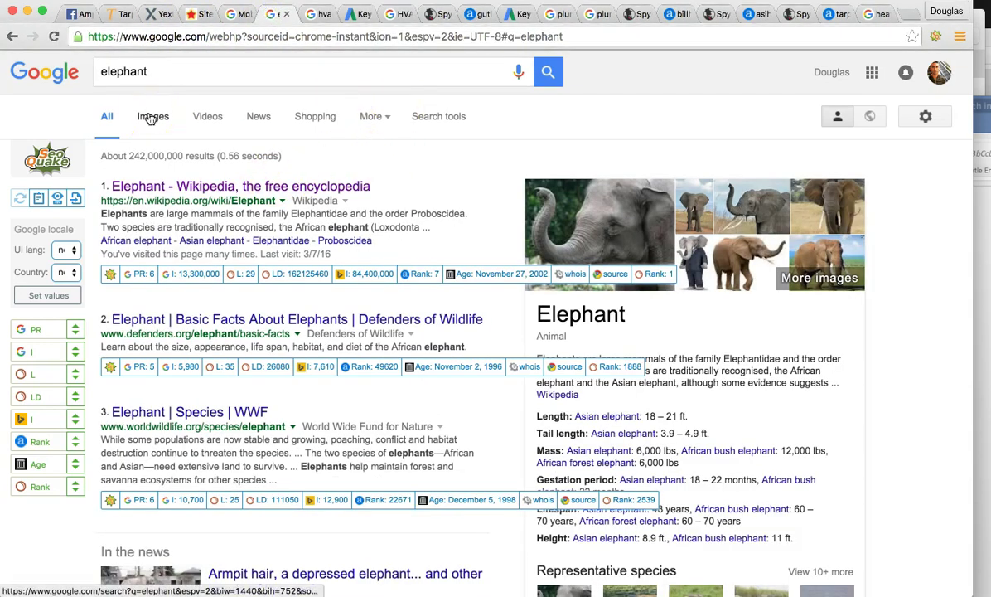
{"action": "left_click", "coordinate": [288, 191]}
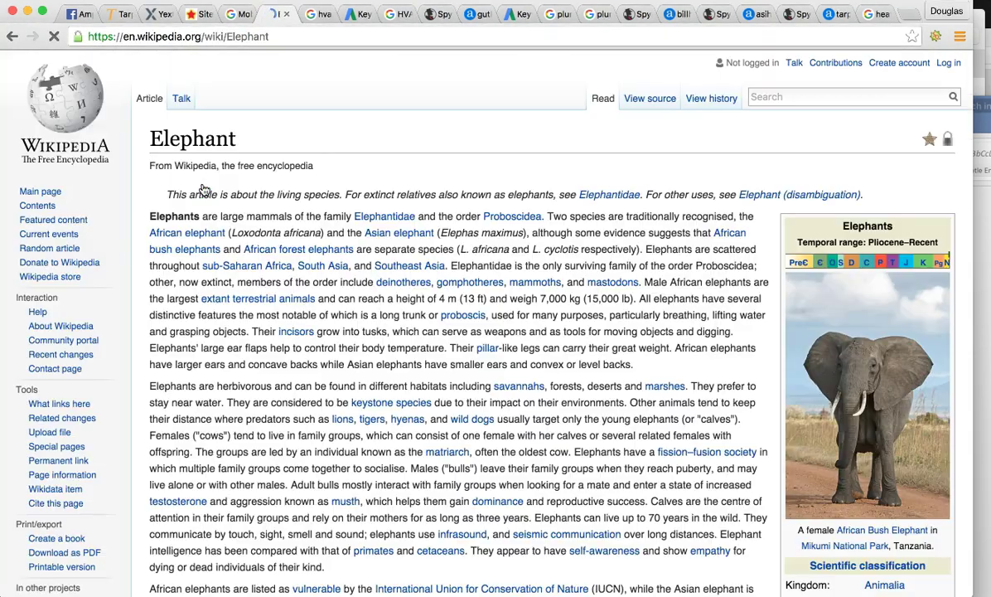
{"action": "left_click", "coordinate": [360, 283]}
Step: Examine the amount of content, images and internal links throughout the Elephant article, and return to its introduction
{"action": "scroll", "coordinate": [362, 283], "scroll_direction": "down", "scroll_amount": 1}
{"action": "scroll", "coordinate": [362, 283], "scroll_direction": "down", "scroll_amount": 4}
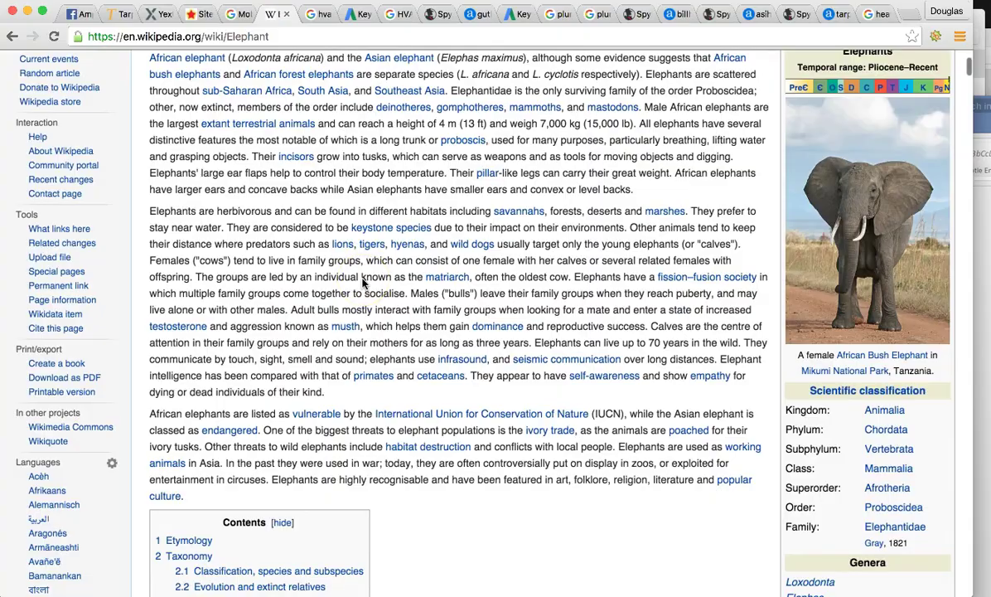
{"action": "scroll", "coordinate": [362, 284], "scroll_direction": "down", "scroll_amount": 20}
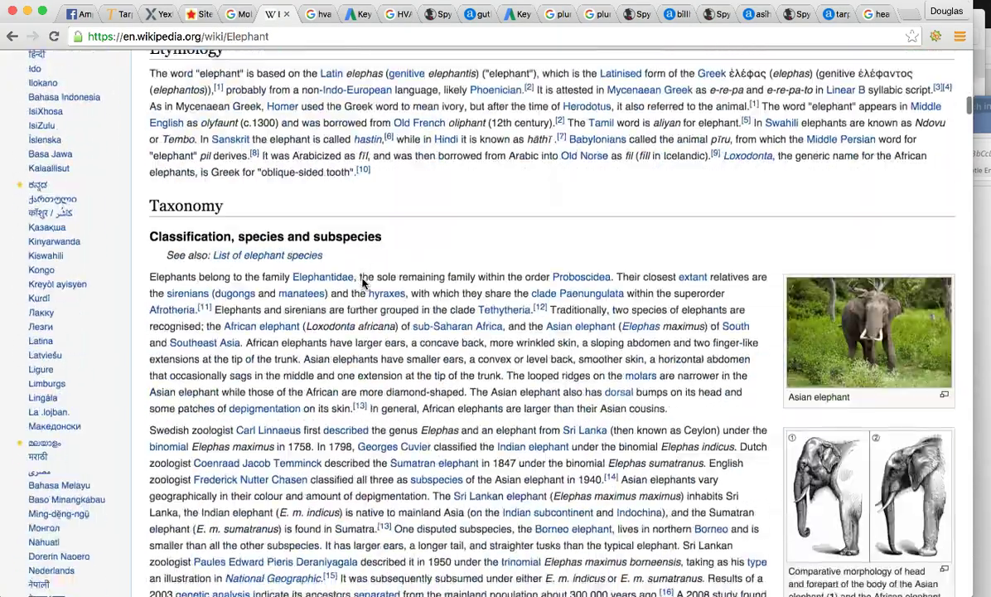
{"action": "scroll", "coordinate": [362, 283], "scroll_direction": "down", "scroll_amount": 20}
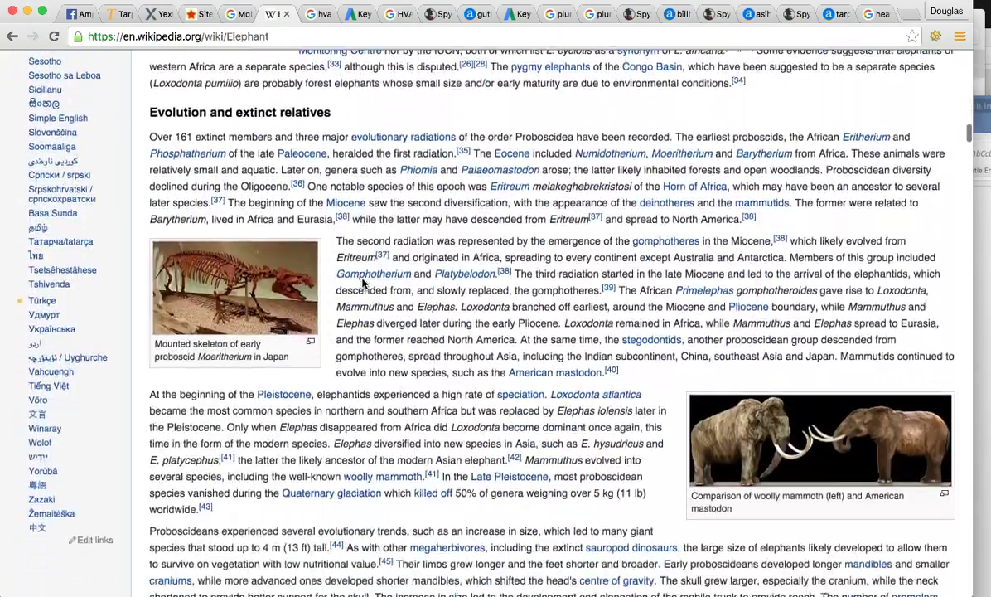
{"action": "scroll", "coordinate": [362, 283], "scroll_direction": "down", "scroll_amount": 20}
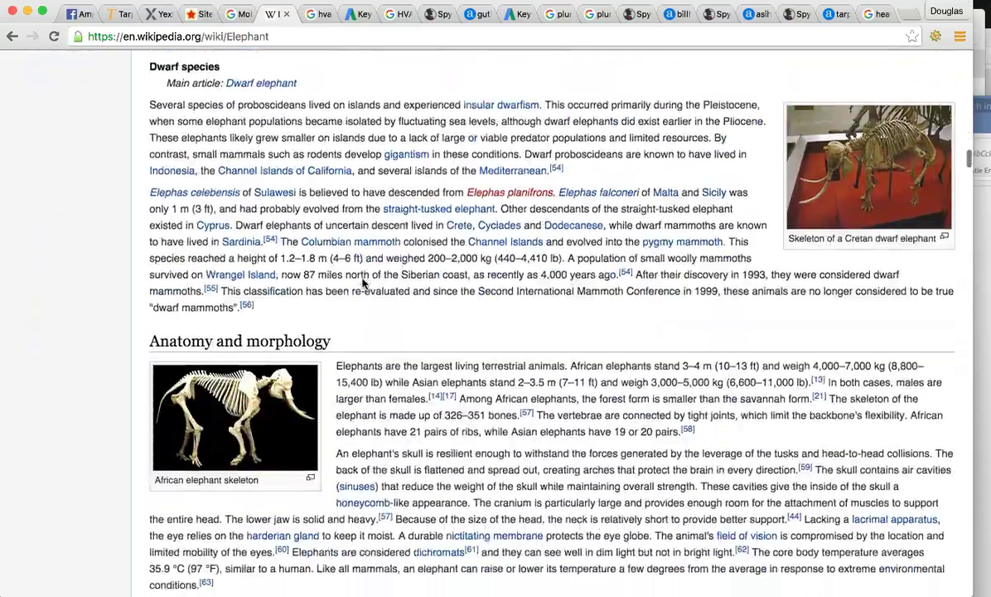
{"action": "scroll", "coordinate": [362, 283], "scroll_direction": "down", "scroll_amount": 20}
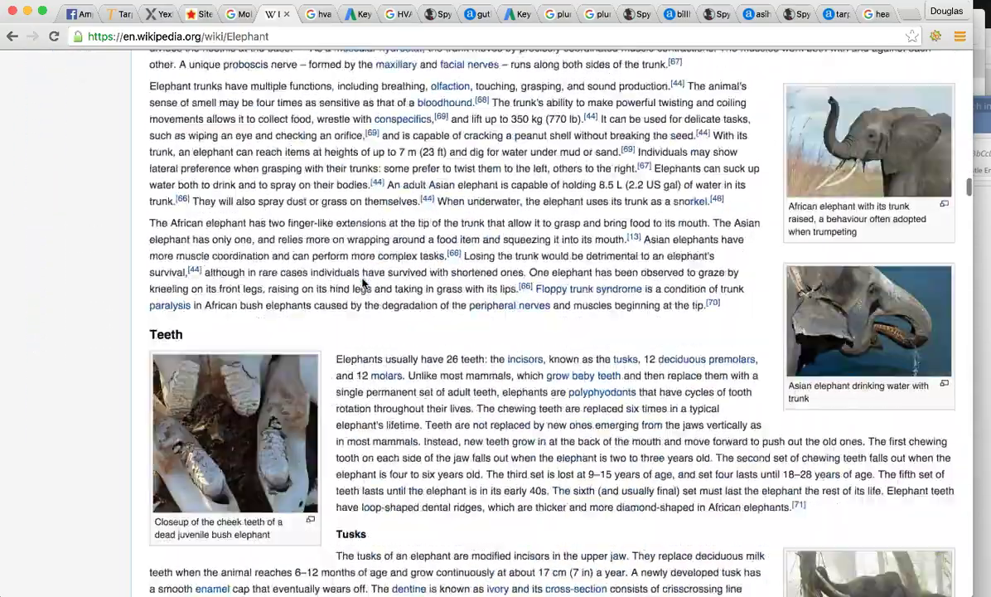
{"action": "scroll", "coordinate": [362, 284], "scroll_direction": "down", "scroll_amount": 20}
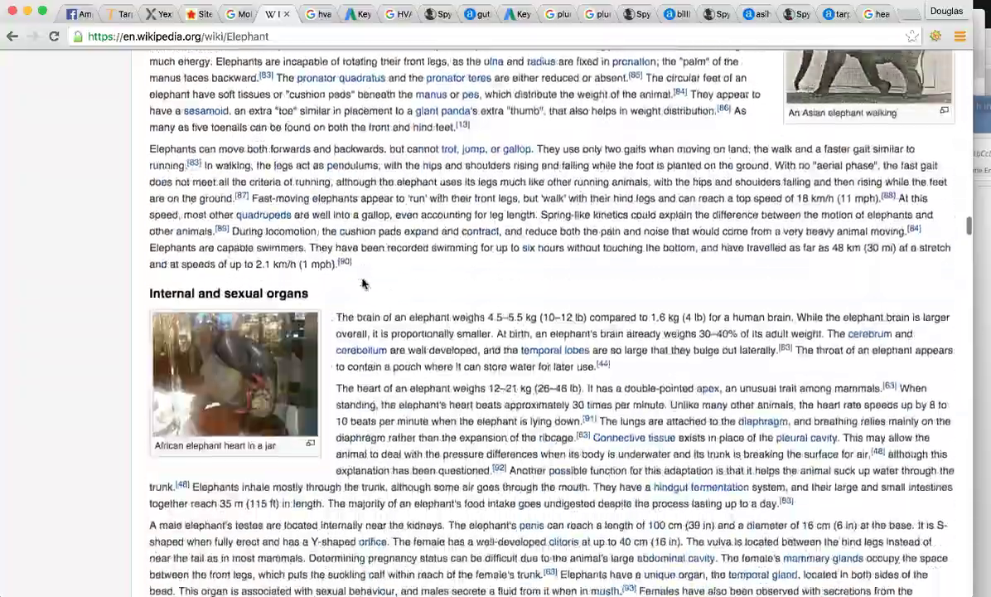
{"action": "scroll", "coordinate": [362, 284], "scroll_direction": "down", "scroll_amount": 20}
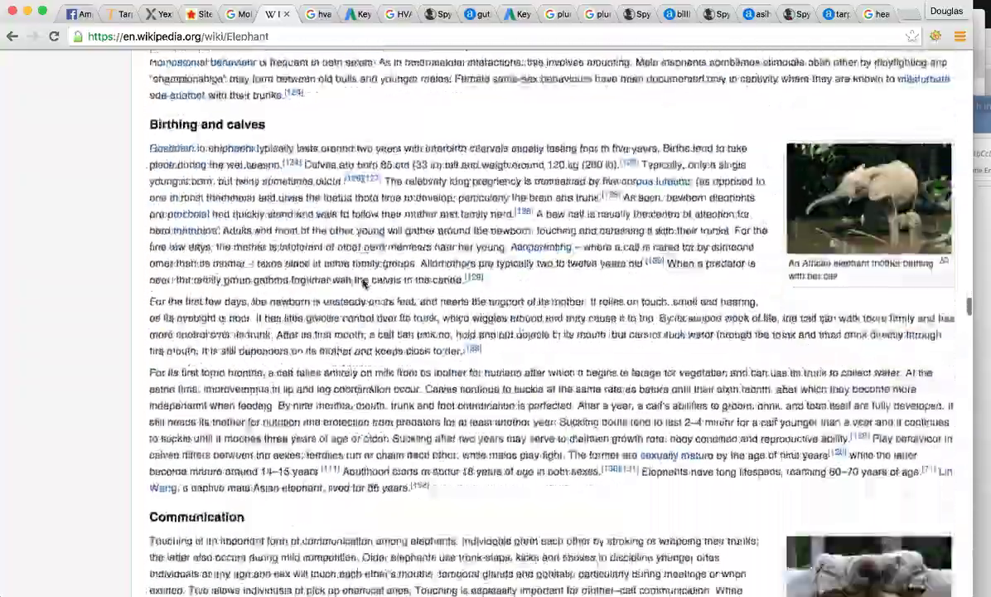
{"action": "scroll", "coordinate": [362, 284], "scroll_direction": "down", "scroll_amount": 20}
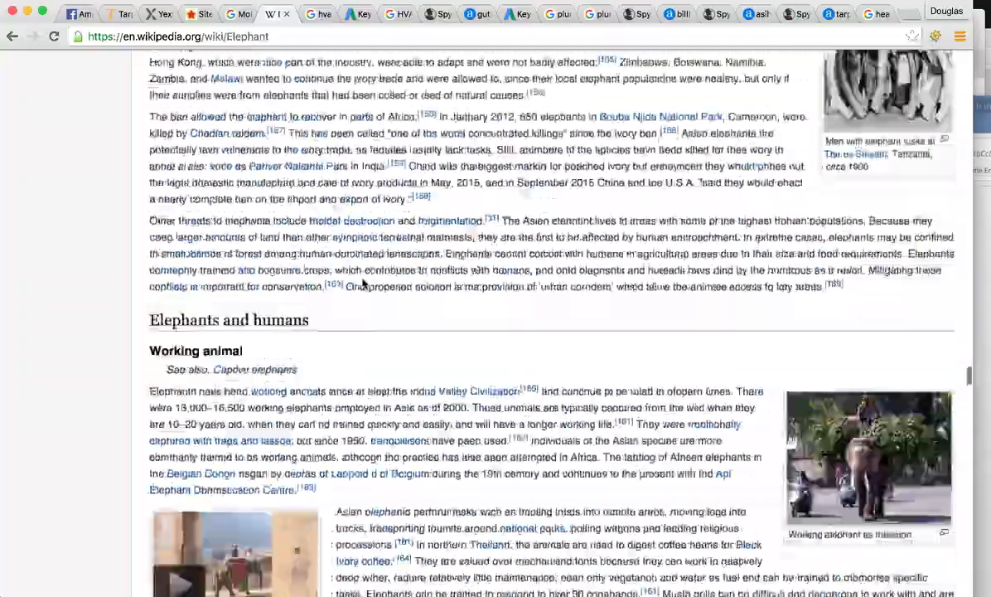
{"action": "scroll", "coordinate": [363, 283], "scroll_direction": "up", "scroll_amount": 20}
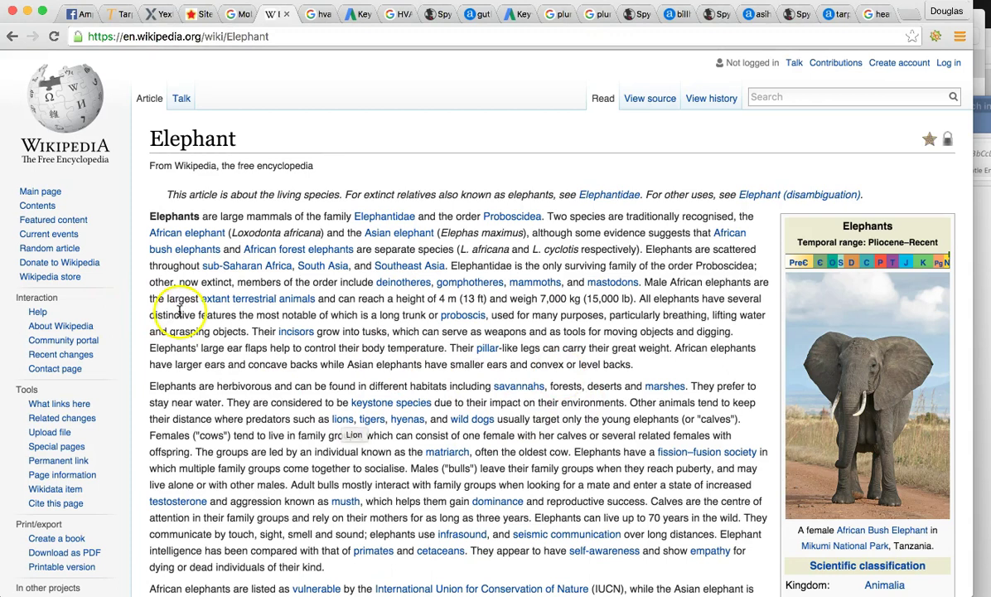
{"action": "scroll", "coordinate": [190, 306], "scroll_direction": "down", "scroll_amount": 1}
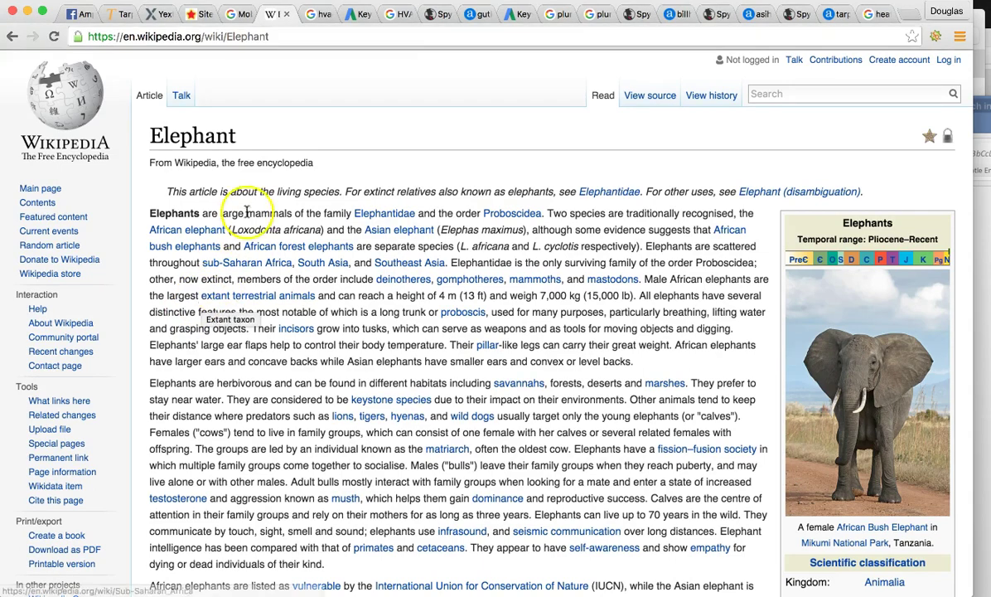
Step: Return to the second page of Google results for "heating and air san diego" and locate the Tarpy Plumbing, Heating & Air listing
{"action": "left_click", "coordinate": [893, 17]}
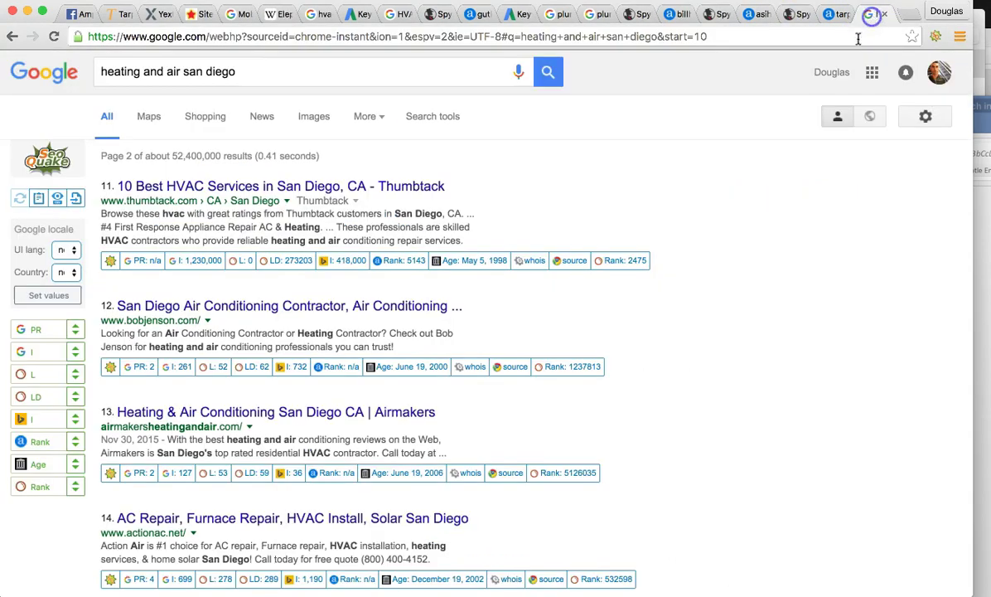
{"action": "scroll", "coordinate": [332, 315], "scroll_direction": "down", "scroll_amount": 5}
{"action": "scroll", "coordinate": [326, 288], "scroll_direction": "down", "scroll_amount": 5}
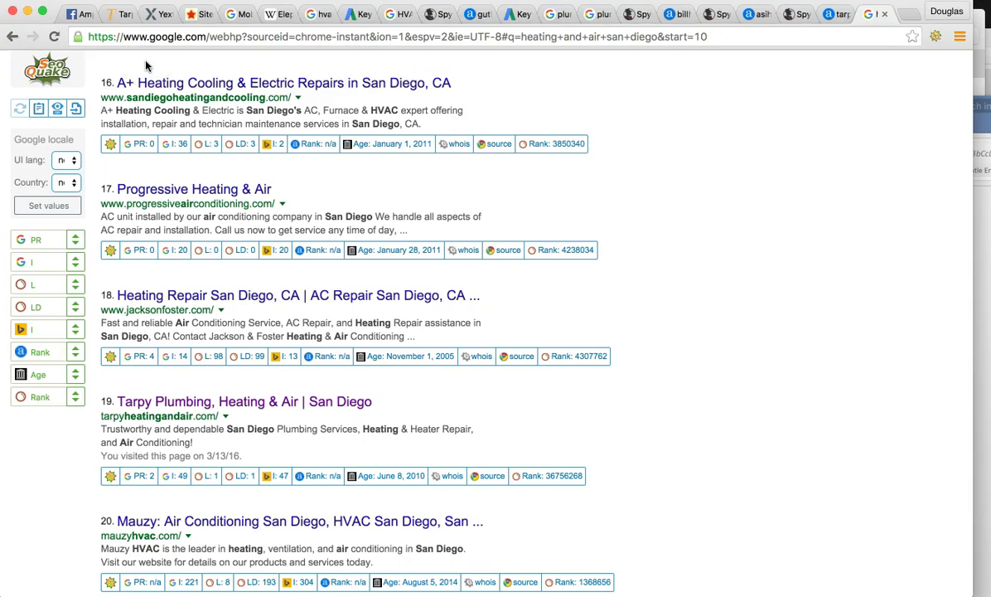
Step: Switch to the Yext PowerListings scan results for Tarpy Heating and Air and survey the whole directory list, returning to its beginning
{"action": "left_click", "coordinate": [155, 15]}
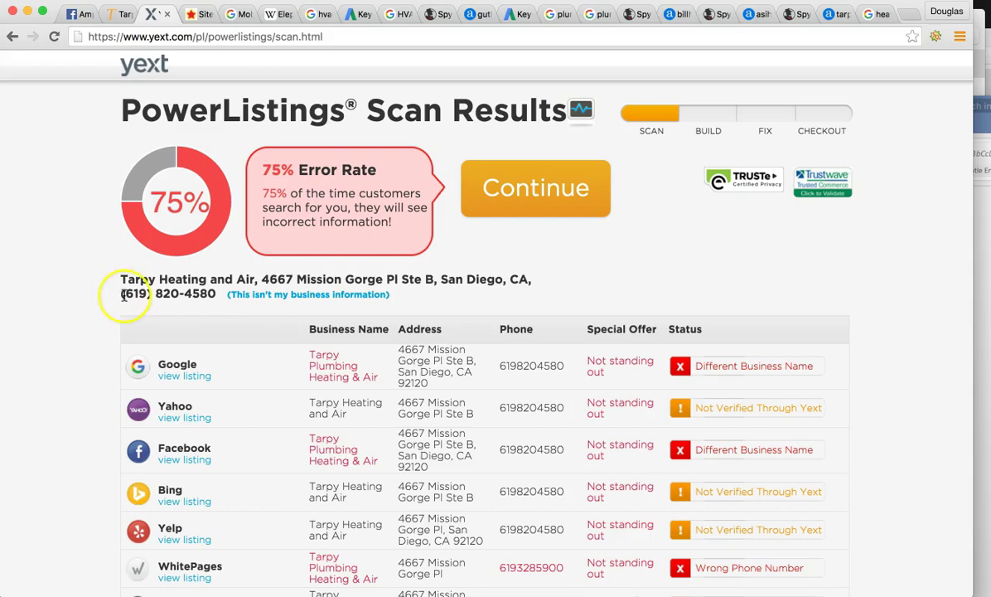
{"action": "scroll", "coordinate": [124, 295], "scroll_direction": "down", "scroll_amount": 1}
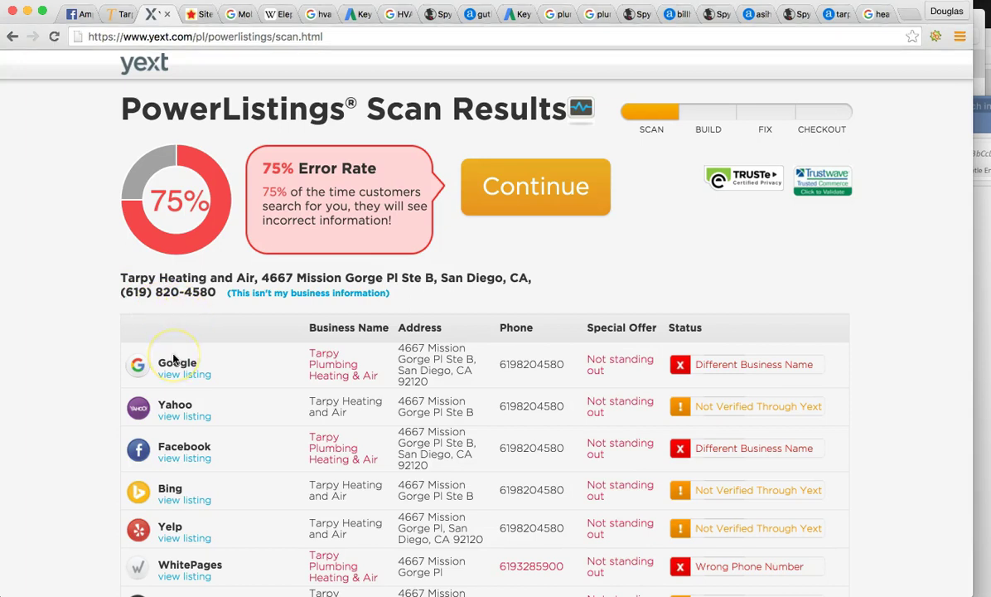
{"action": "scroll", "coordinate": [173, 358], "scroll_direction": "down", "scroll_amount": 5}
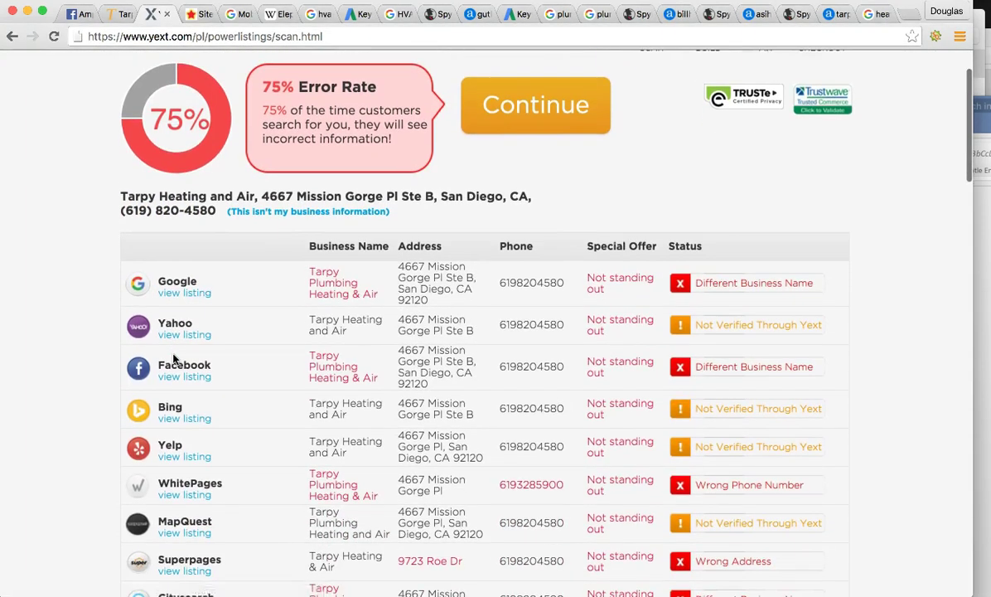
{"action": "scroll", "coordinate": [173, 358], "scroll_direction": "down", "scroll_amount": 1}
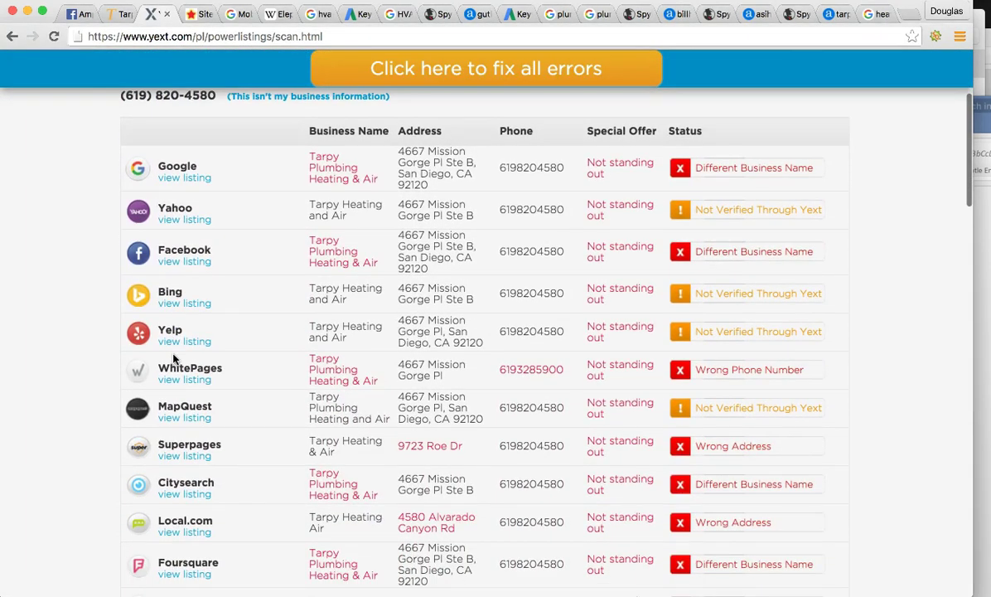
{"action": "scroll", "coordinate": [173, 358], "scroll_direction": "up", "scroll_amount": 4}
{"action": "scroll", "coordinate": [174, 358], "scroll_direction": "up", "scroll_amount": 2}
{"action": "scroll", "coordinate": [173, 358], "scroll_direction": "down", "scroll_amount": 20}
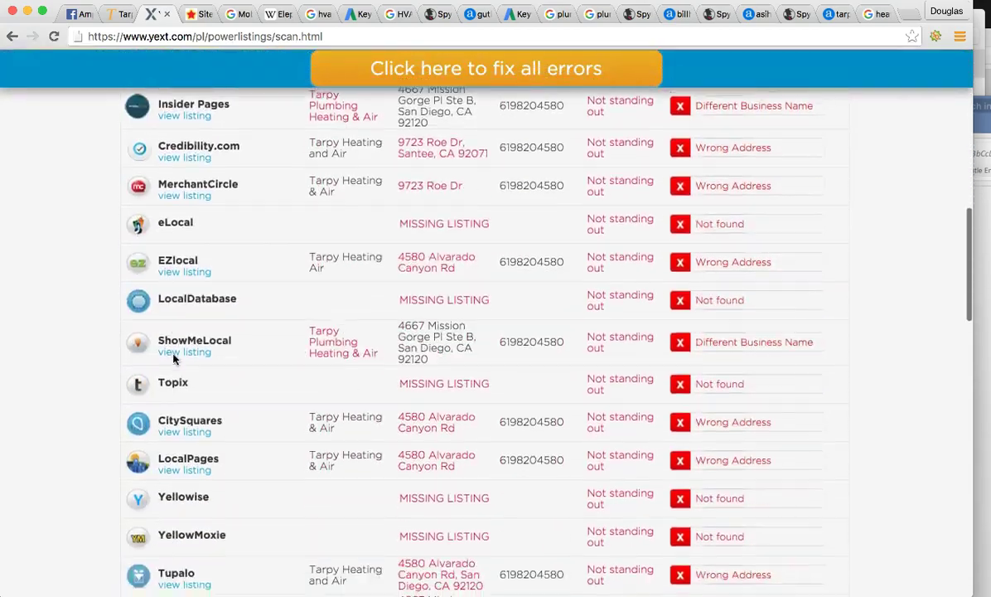
{"action": "scroll", "coordinate": [173, 358], "scroll_direction": "down", "scroll_amount": 20}
{"action": "scroll", "coordinate": [173, 357], "scroll_direction": "up", "scroll_amount": 20}
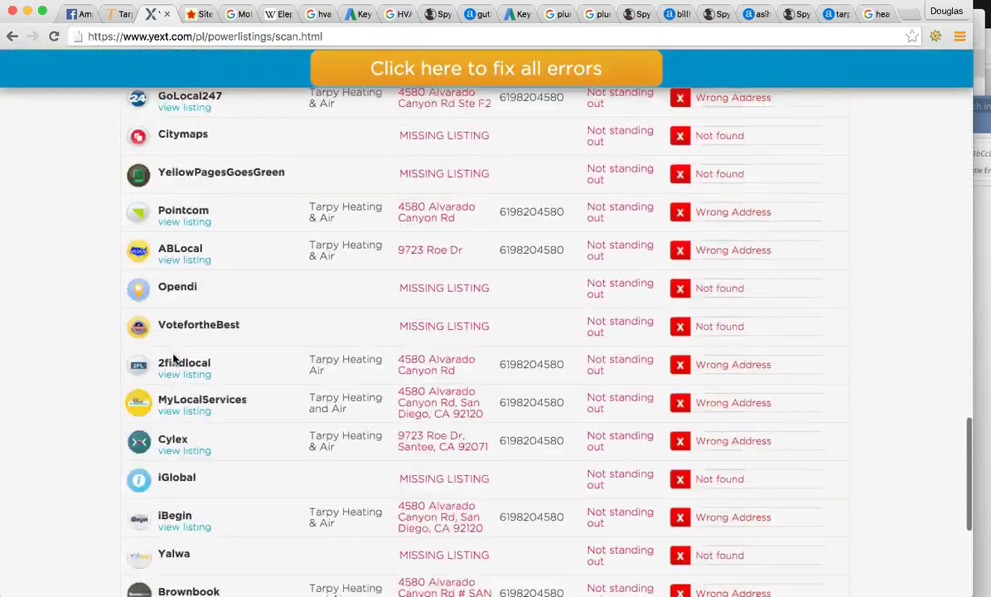
{"action": "scroll", "coordinate": [173, 358], "scroll_direction": "up", "scroll_amount": 20}
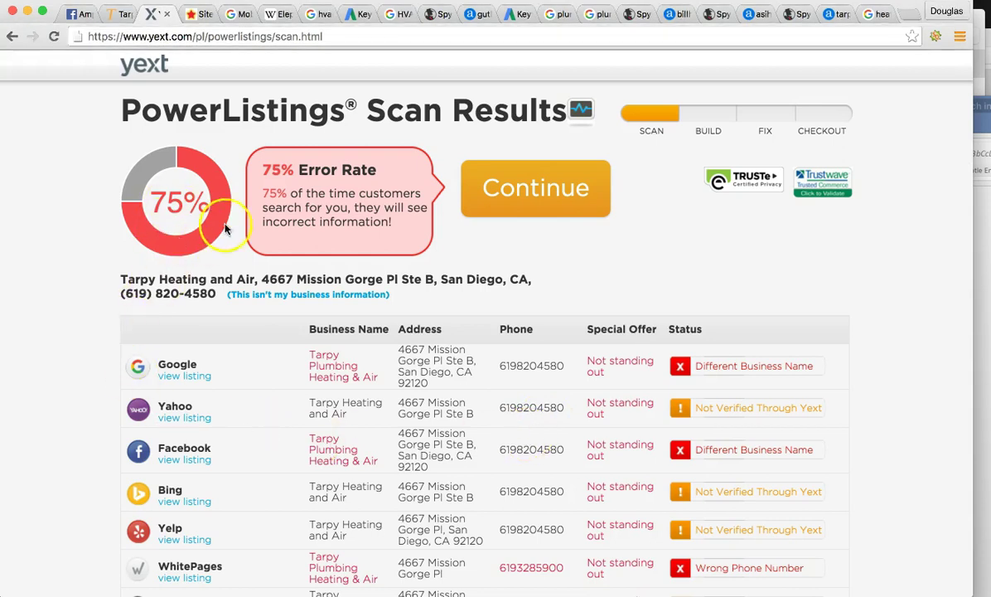
Step: Compare the business name, address and phone entries across the directories from Google through LocalDatabase in the Yext scan
{"action": "scroll", "coordinate": [366, 373], "scroll_direction": "down", "scroll_amount": 2}
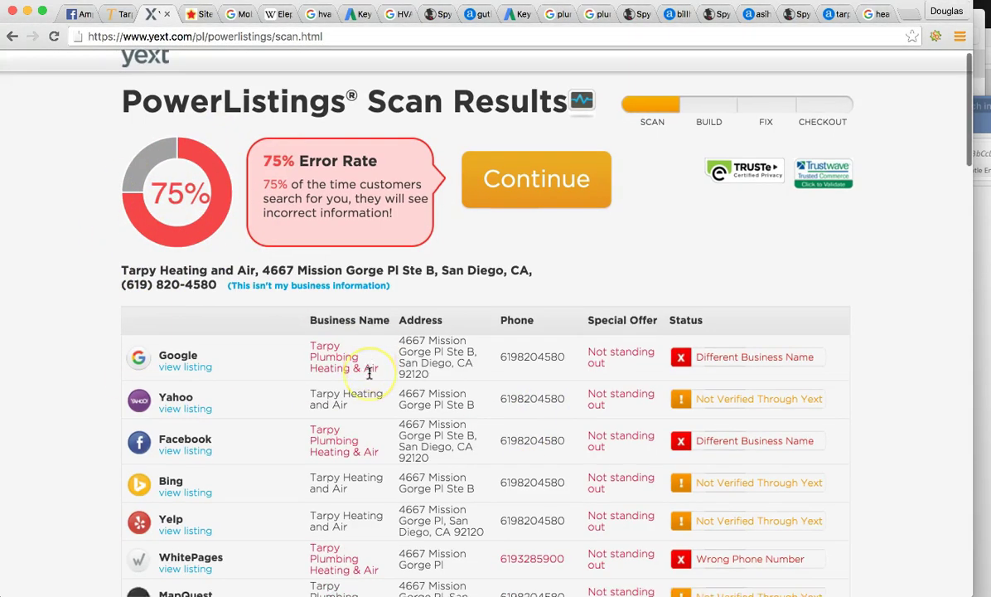
{"action": "left_click", "coordinate": [357, 273]}
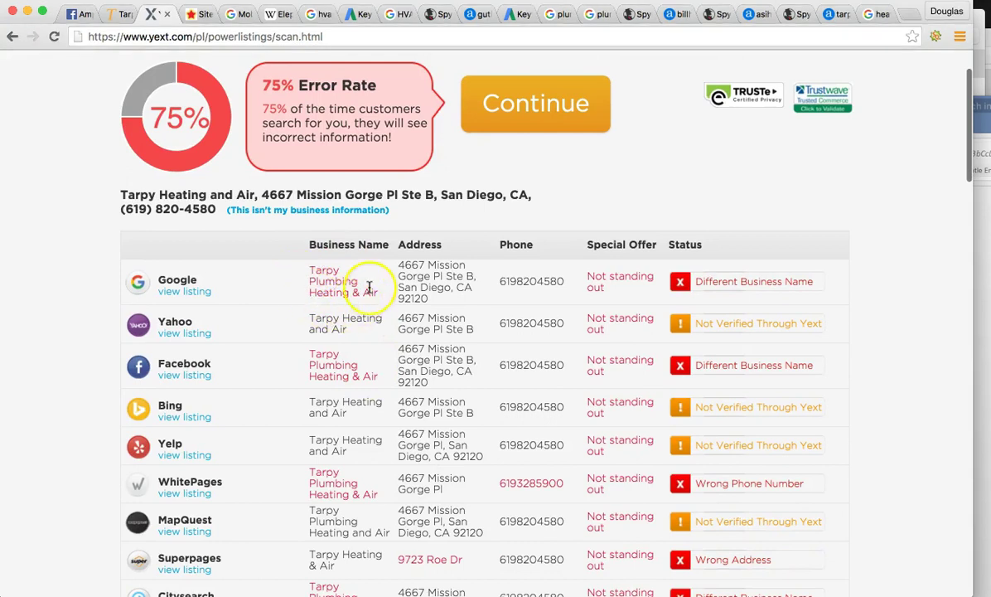
{"action": "scroll", "coordinate": [362, 280], "scroll_direction": "down", "scroll_amount": 1}
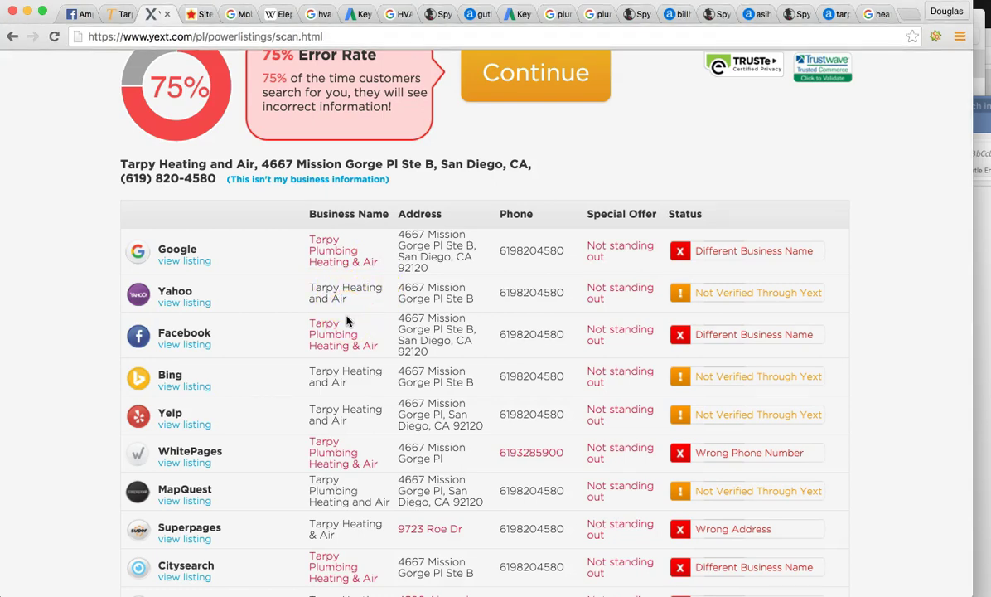
{"action": "scroll", "coordinate": [347, 320], "scroll_direction": "down", "scroll_amount": 3}
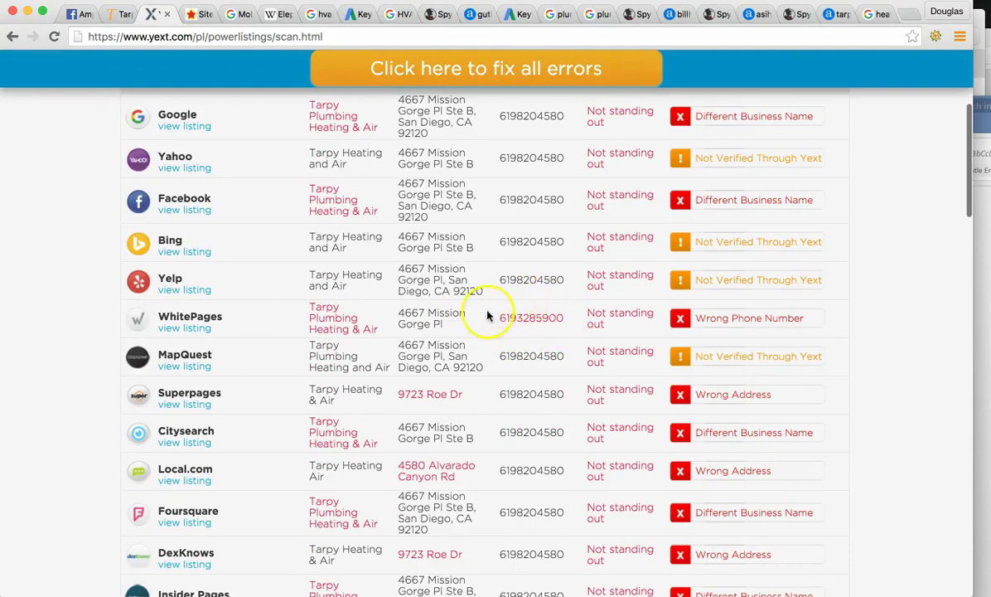
{"action": "scroll", "coordinate": [547, 443], "scroll_direction": "down", "scroll_amount": 3}
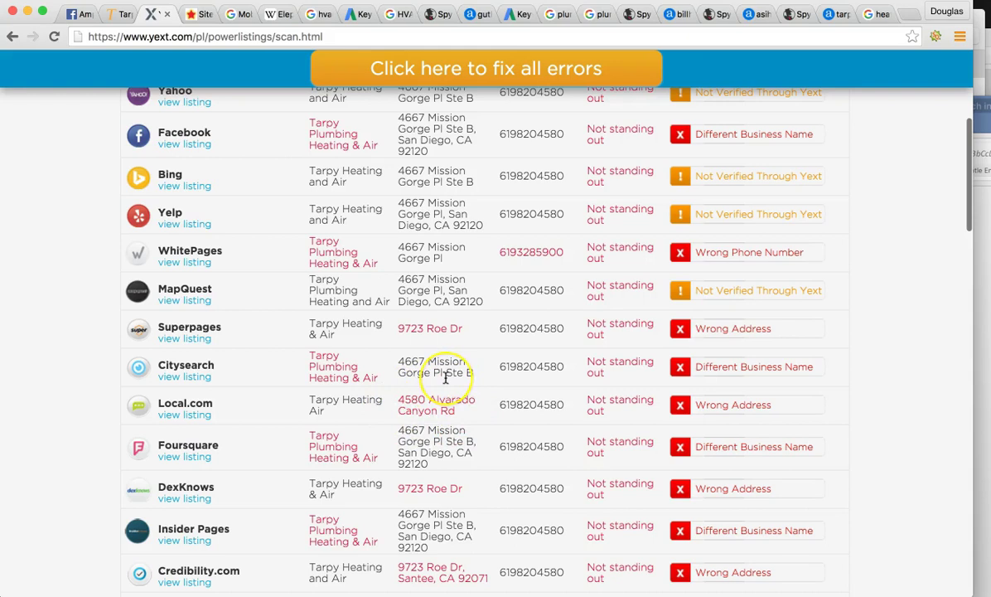
{"action": "scroll", "coordinate": [445, 377], "scroll_direction": "down", "scroll_amount": 3}
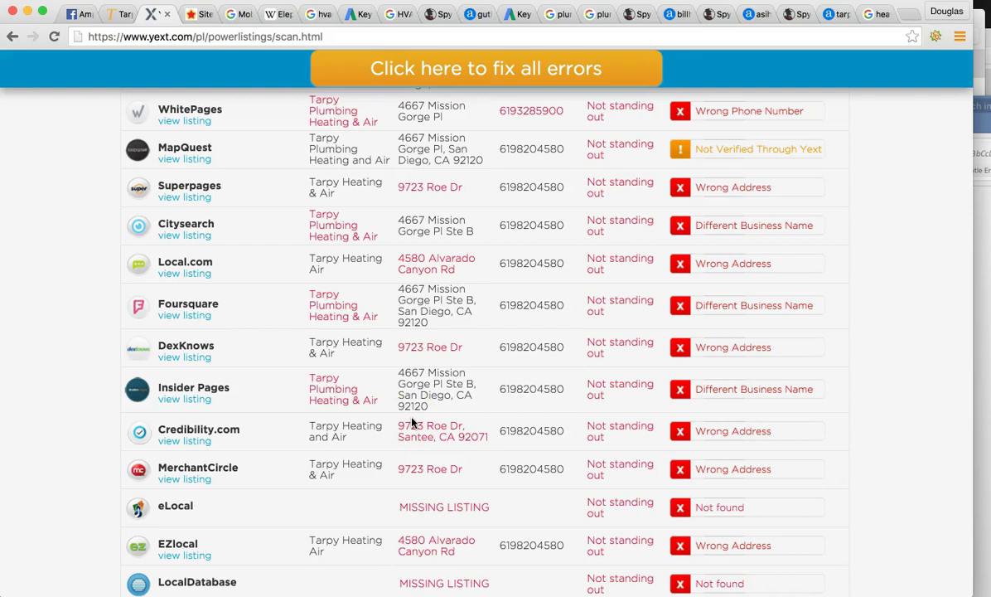
{"action": "scroll", "coordinate": [411, 423], "scroll_direction": "down", "scroll_amount": 1}
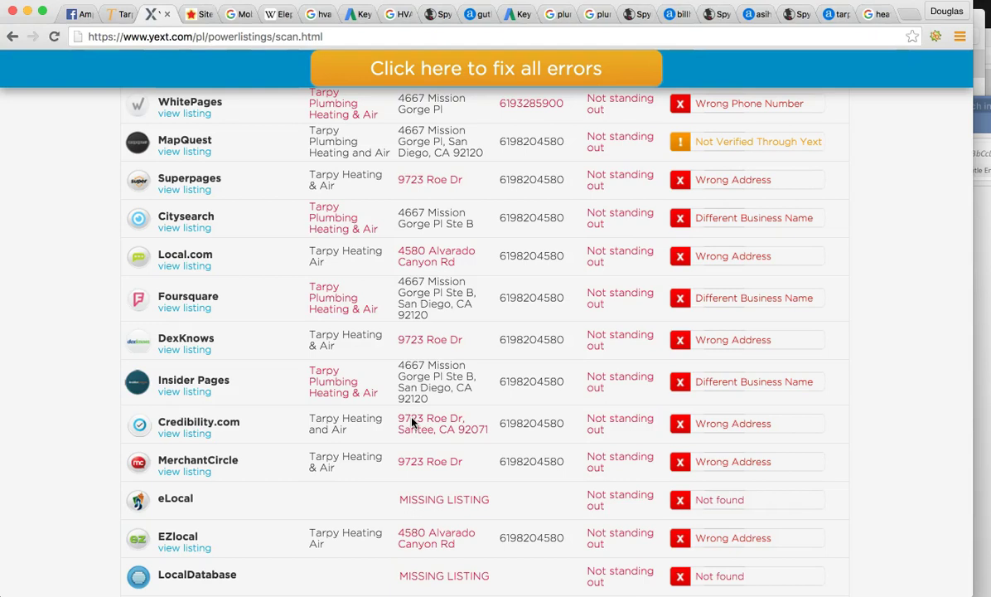
Step: Check the remaining directories in the Yext scan for missing listings and wrong addresses, and return to the error rate summary
{"action": "scroll", "coordinate": [412, 421], "scroll_direction": "down", "scroll_amount": 5}
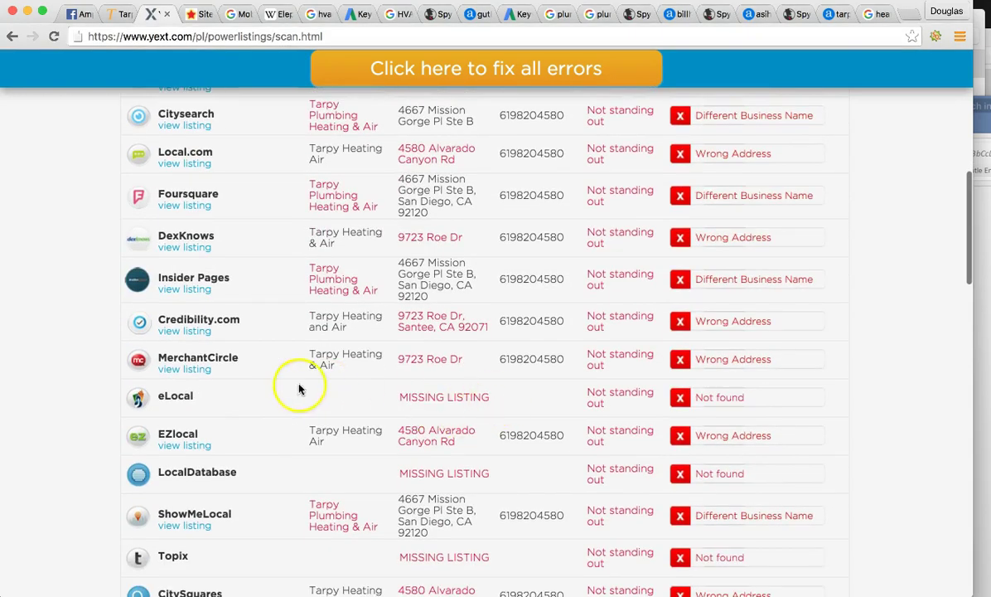
{"action": "scroll", "coordinate": [464, 396], "scroll_direction": "down", "scroll_amount": 10}
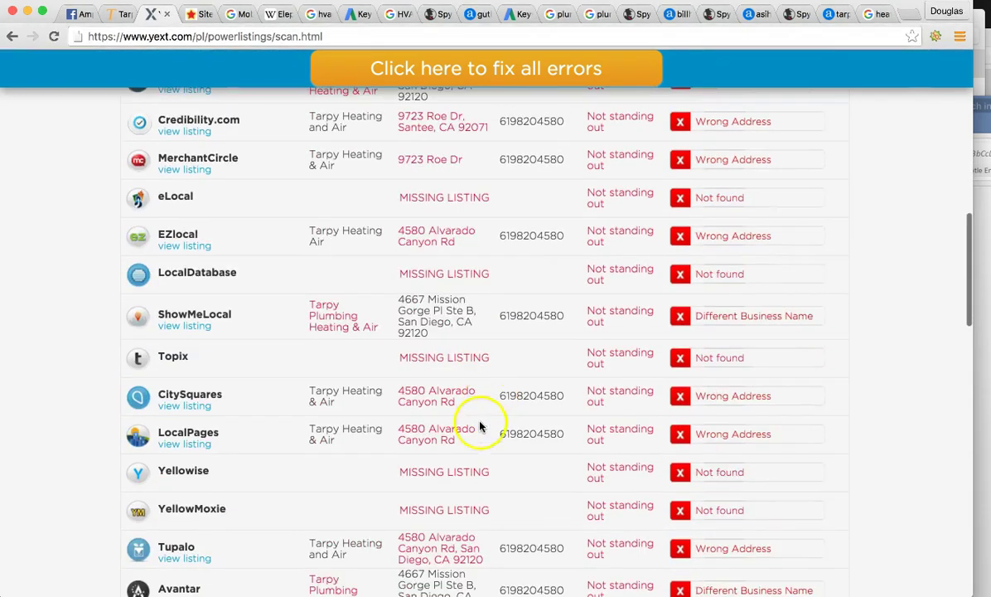
{"action": "scroll", "coordinate": [482, 464], "scroll_direction": "down", "scroll_amount": 20}
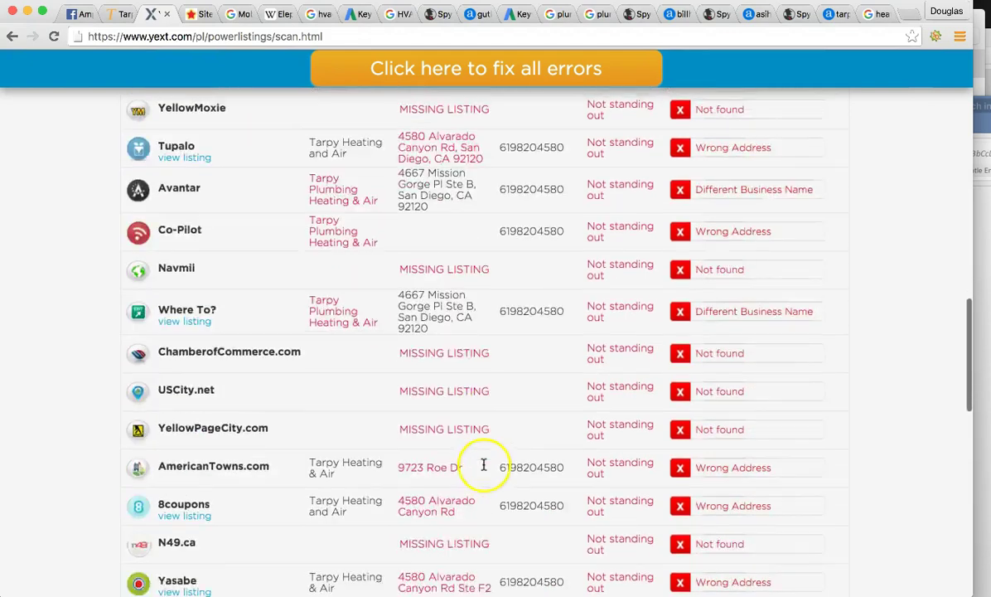
{"action": "scroll", "coordinate": [484, 464], "scroll_direction": "down", "scroll_amount": 17}
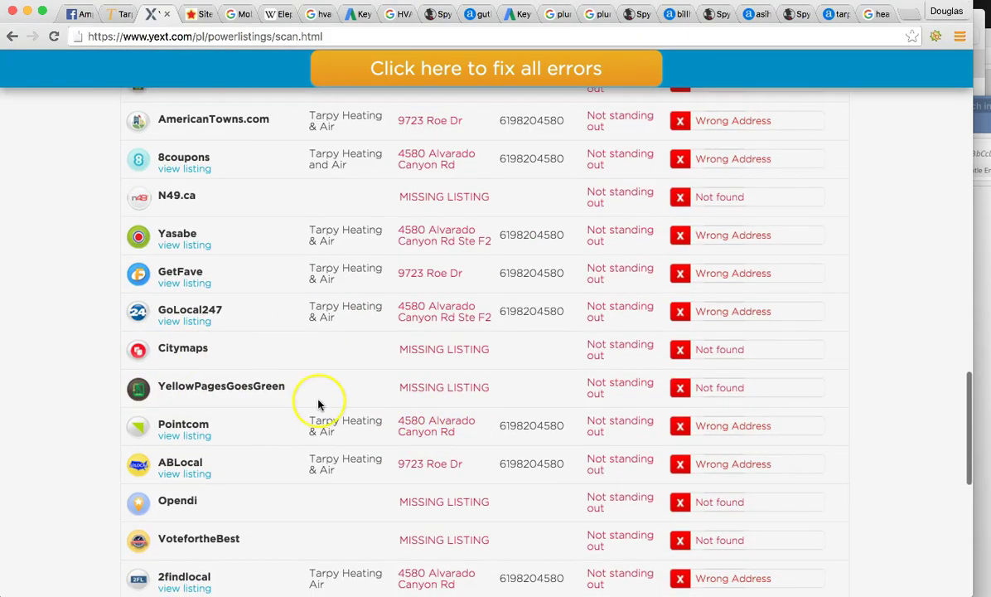
{"action": "scroll", "coordinate": [318, 405], "scroll_direction": "down", "scroll_amount": 7}
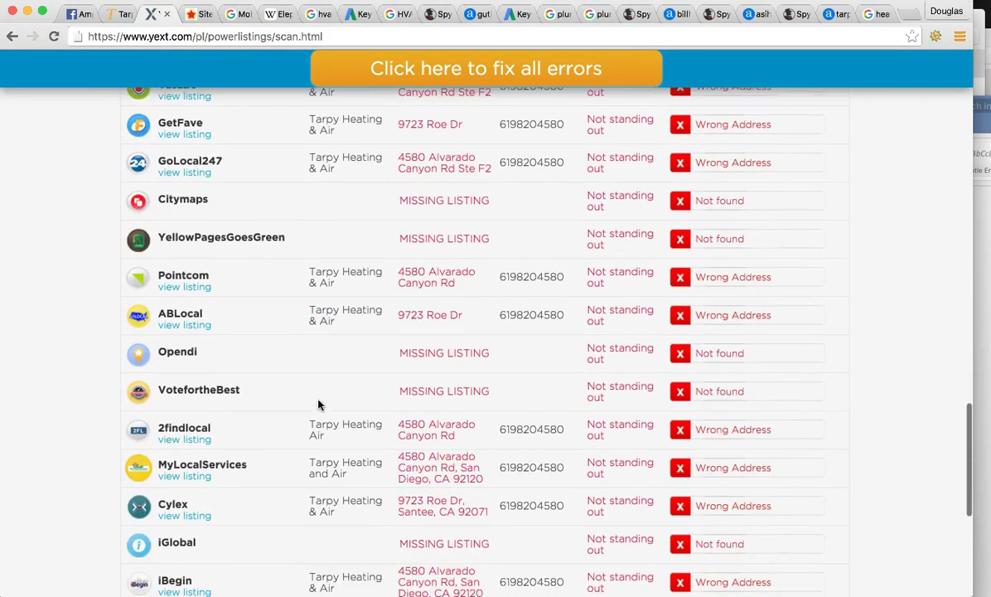
{"action": "scroll", "coordinate": [318, 405], "scroll_direction": "down", "scroll_amount": 9}
{"action": "scroll", "coordinate": [318, 404], "scroll_direction": "up", "scroll_amount": 20}
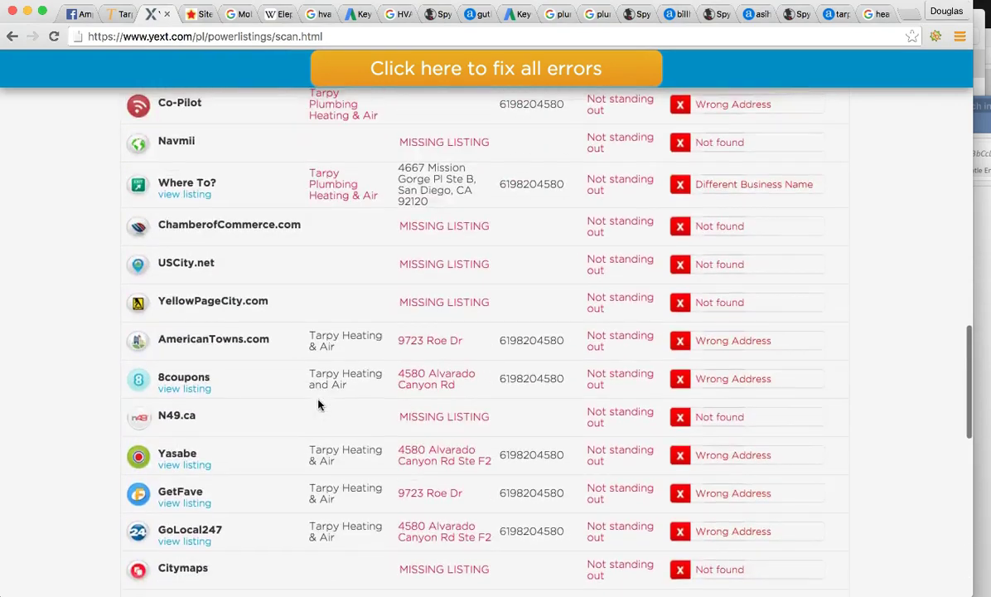
{"action": "scroll", "coordinate": [318, 404], "scroll_direction": "up", "scroll_amount": 20}
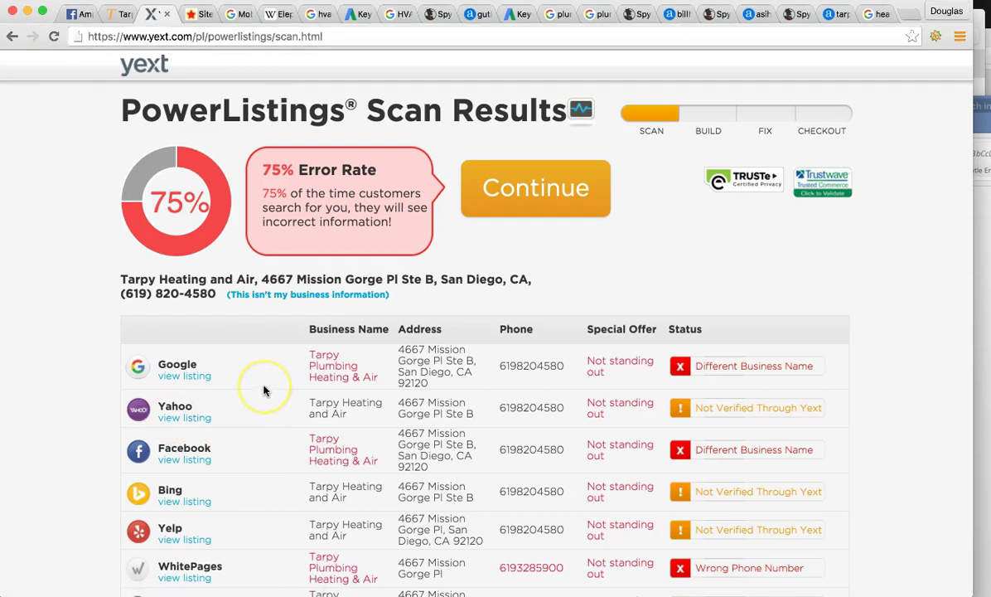
{"action": "left_click", "coordinate": [299, 389]}
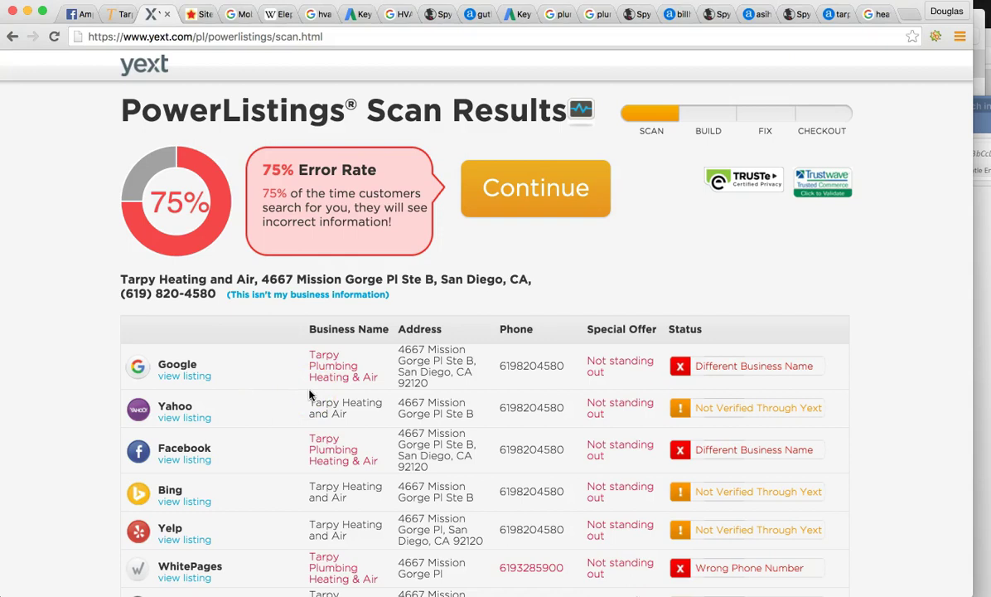
{"action": "scroll", "coordinate": [309, 395], "scroll_direction": "down", "scroll_amount": 2}
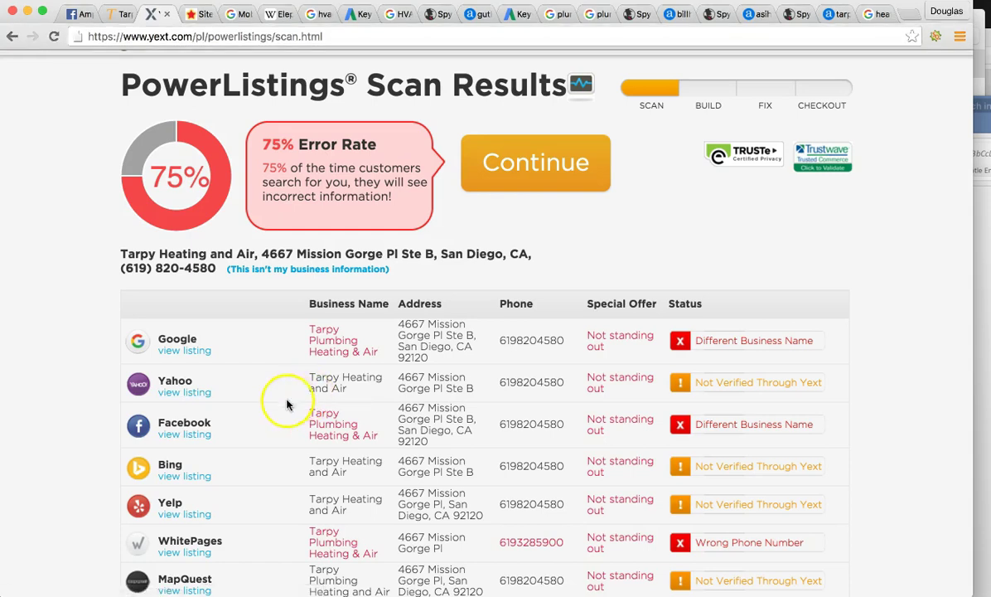
{"action": "scroll", "coordinate": [284, 399], "scroll_direction": "down", "scroll_amount": 2}
{"action": "scroll", "coordinate": [284, 399], "scroll_direction": "up", "scroll_amount": 3}
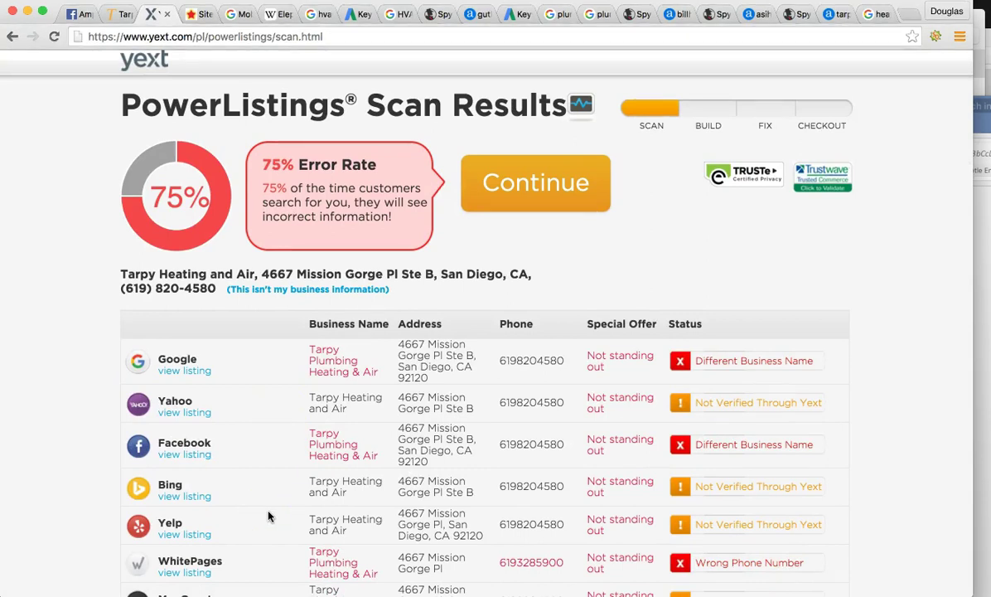
Step: Switch to the Majestic Site Explorer report for tarpyheatingandair.com and examine its Trust Flow, Citation Flow, external backlinks and referring domains
{"action": "left_click", "coordinate": [202, 19]}
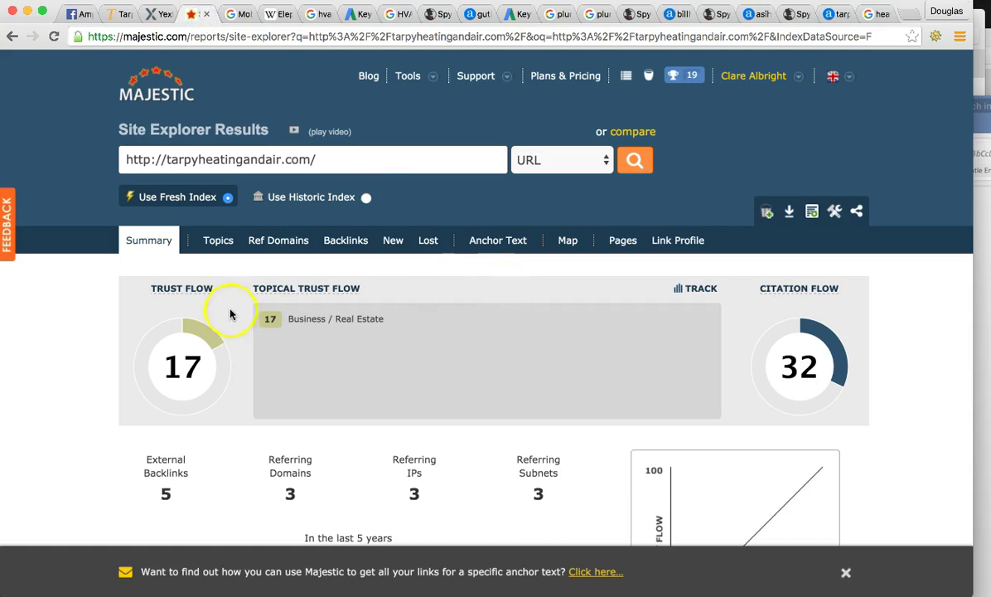
{"action": "mouse_move", "coordinate": [254, 289]}
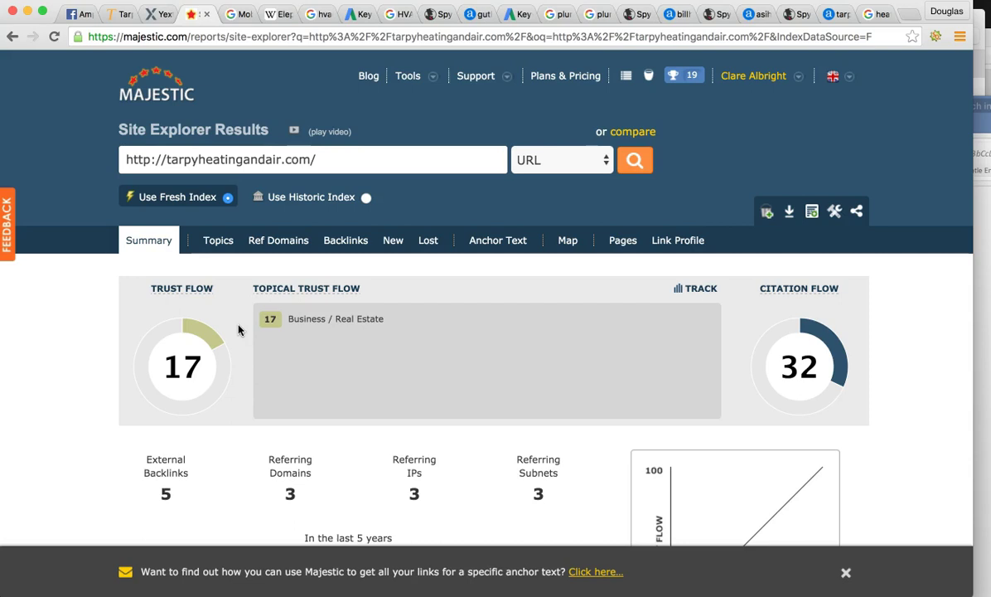
{"action": "scroll", "coordinate": [239, 330], "scroll_direction": "down", "scroll_amount": 2}
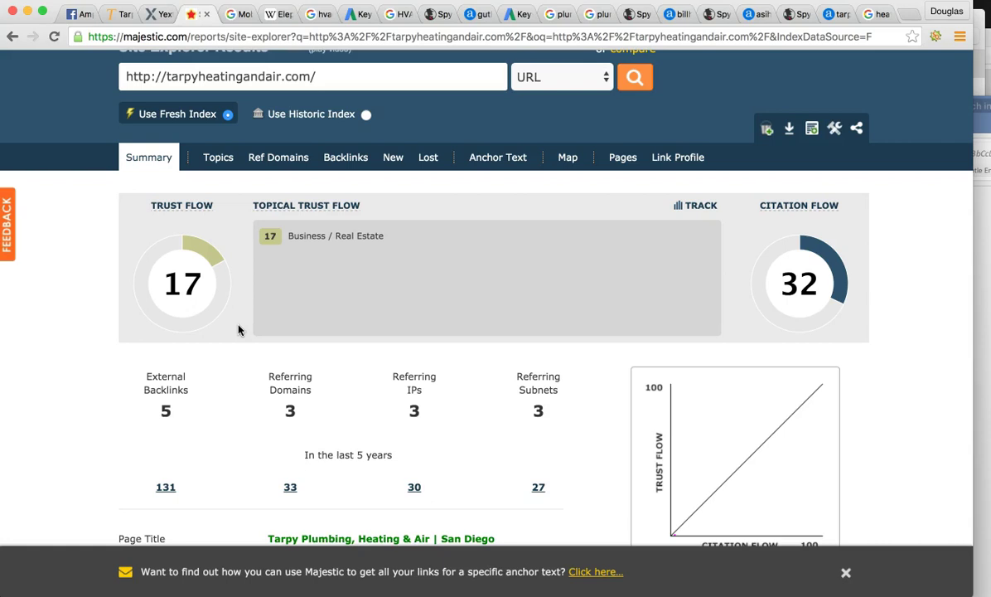
{"action": "left_click", "coordinate": [239, 343]}
{"action": "left_click", "coordinate": [288, 403]}
{"action": "scroll", "coordinate": [289, 402], "scroll_direction": "down", "scroll_amount": 1}
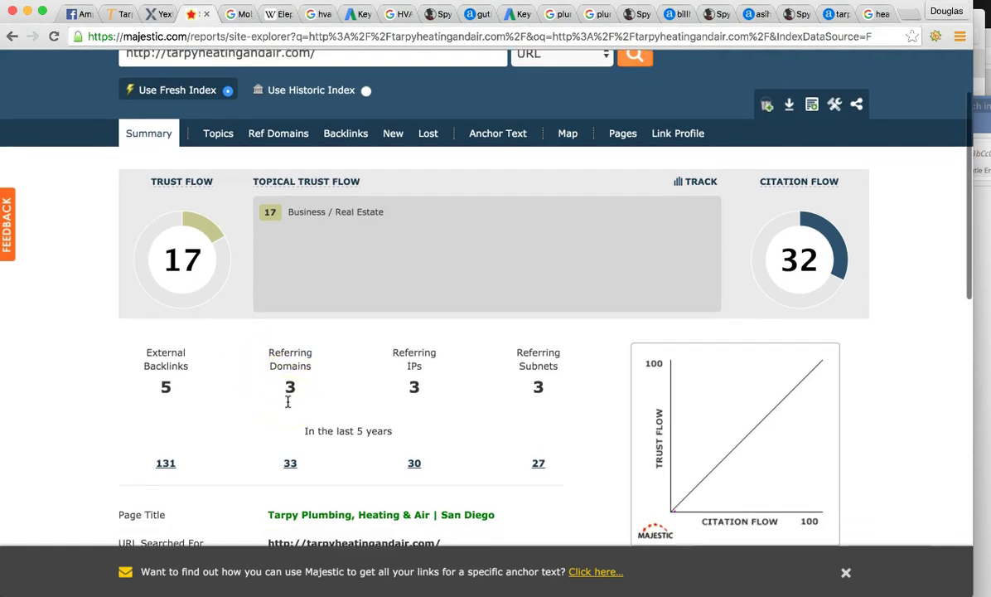
{"action": "left_click", "coordinate": [288, 401]}
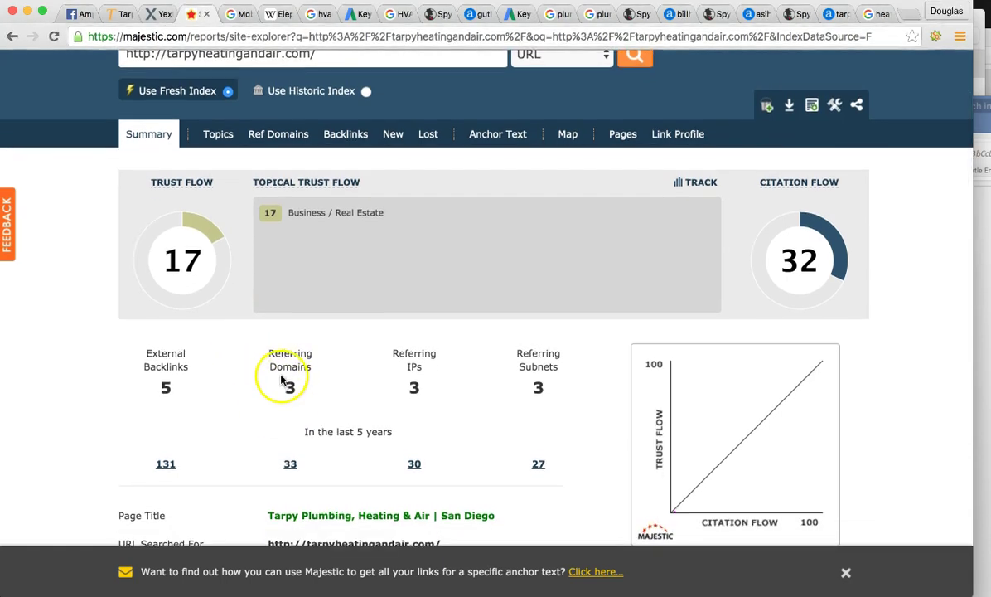
{"action": "scroll", "coordinate": [272, 376], "scroll_direction": "up", "scroll_amount": 1}
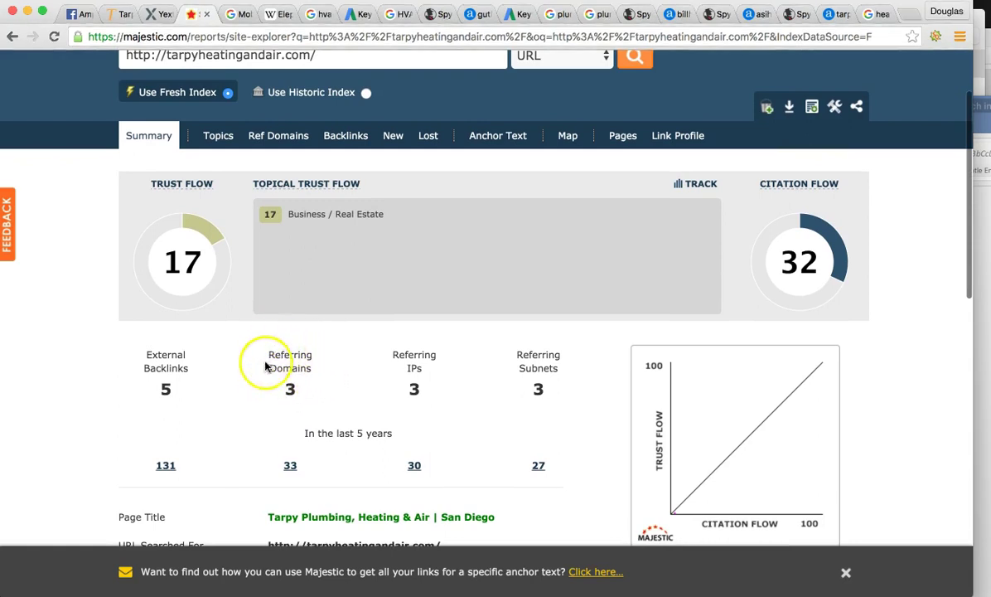
{"action": "scroll", "coordinate": [292, 382], "scroll_direction": "up", "scroll_amount": 1}
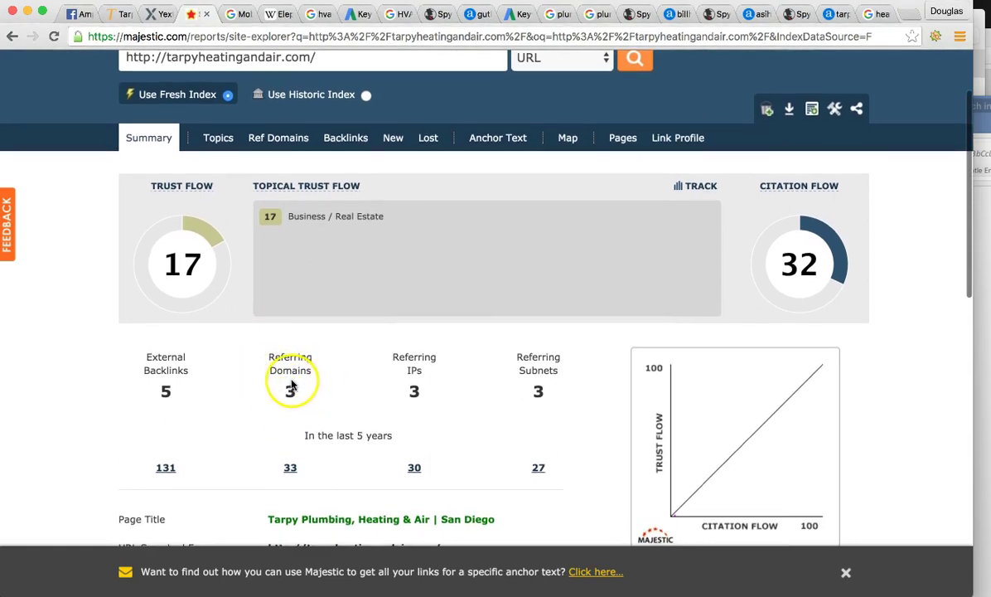
{"action": "scroll", "coordinate": [176, 370], "scroll_direction": "down", "scroll_amount": 1}
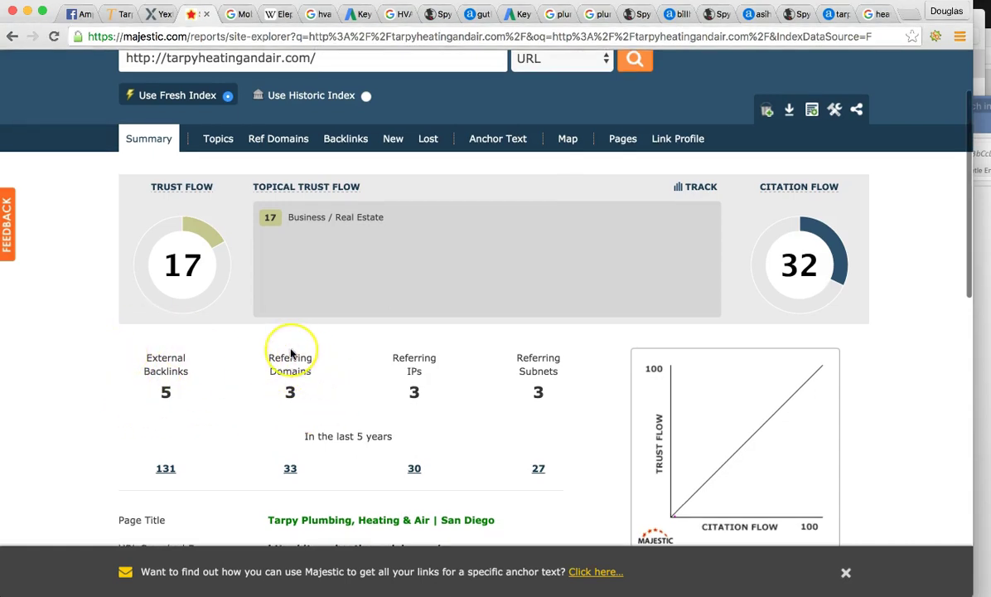
{"action": "scroll", "coordinate": [282, 348], "scroll_direction": "up", "scroll_amount": 1}
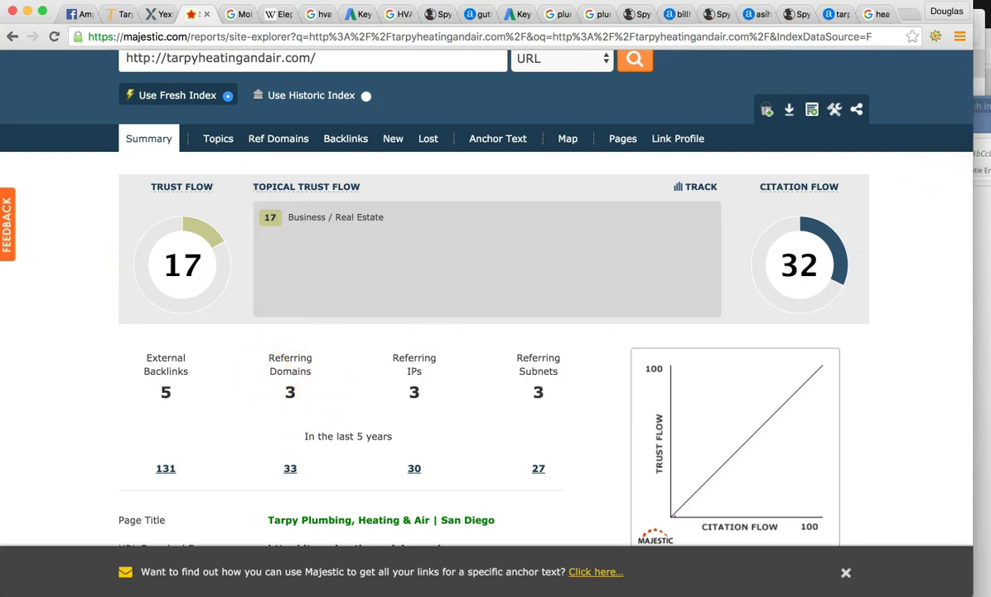
Step: Switch to the Preview image "Backlinks Trust Flow (TF) Quality Meter.png", study its links-per-website-type chart, and return to the Majestic report
{"action": "key", "text": "super+Tab"}
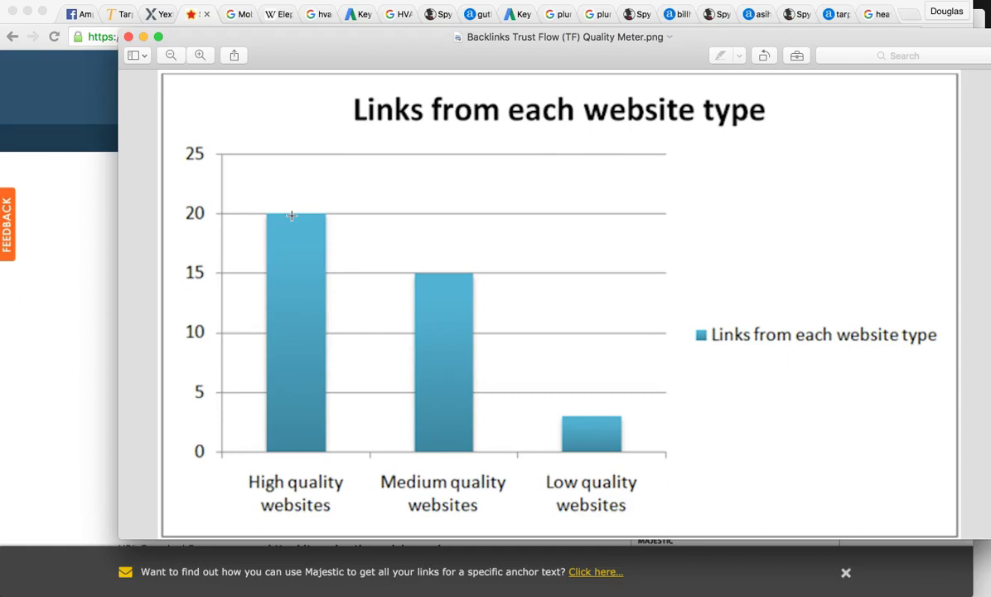
{"action": "left_click", "coordinate": [391, 383]}
{"action": "left_click", "coordinate": [283, 192]}
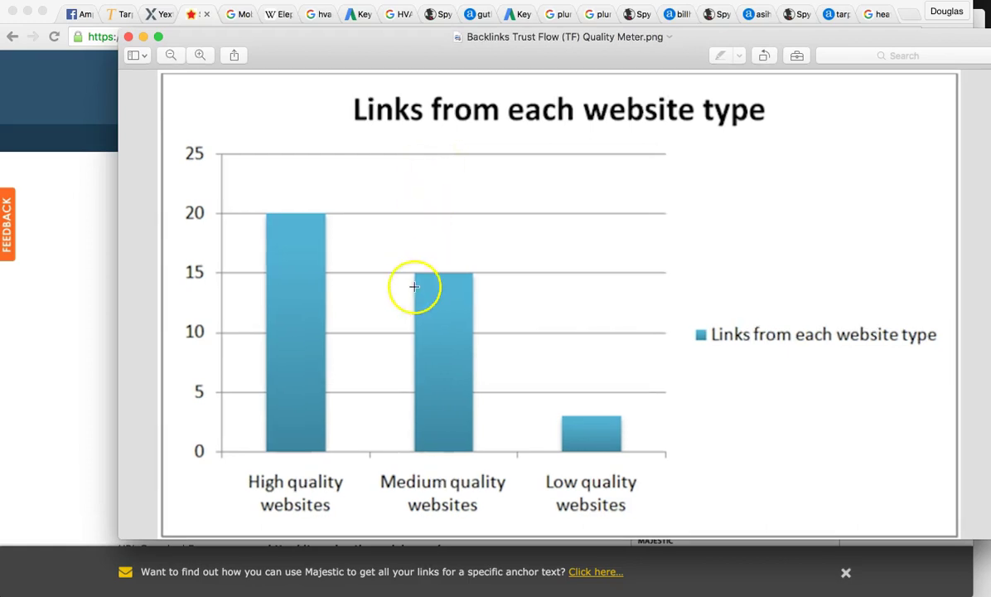
{"action": "left_click", "coordinate": [100, 367]}
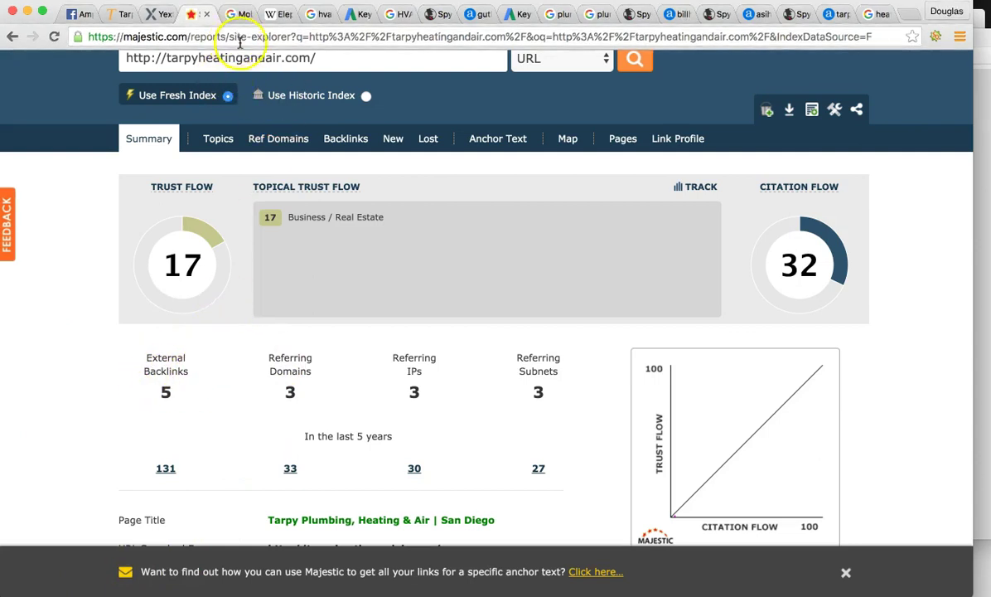
Step: Rerun the Google search for "heating and air san diego" from its first page and examine the local map listings and top organic results
{"action": "left_click", "coordinate": [876, 15]}
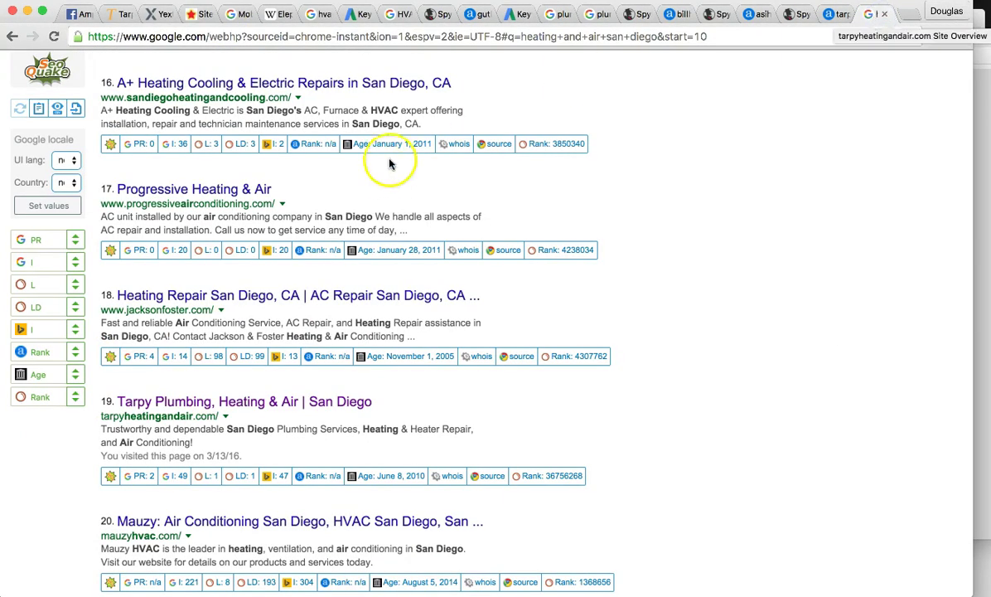
{"action": "scroll", "coordinate": [387, 159], "scroll_direction": "up", "scroll_amount": 3}
{"action": "scroll", "coordinate": [414, 159], "scroll_direction": "down", "scroll_amount": 2}
{"action": "scroll", "coordinate": [448, 160], "scroll_direction": "up", "scroll_amount": 8}
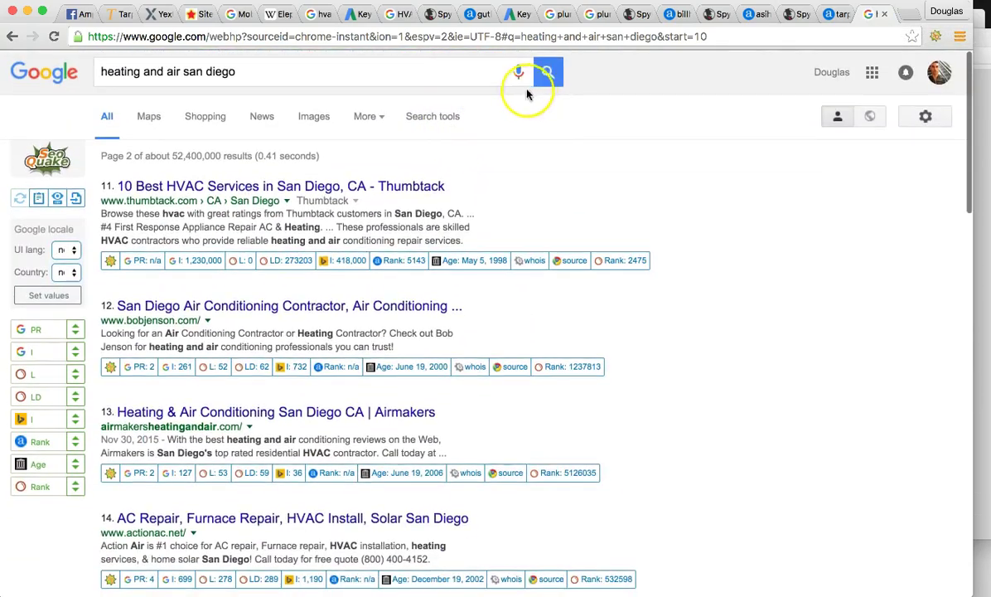
{"action": "left_click", "coordinate": [543, 69]}
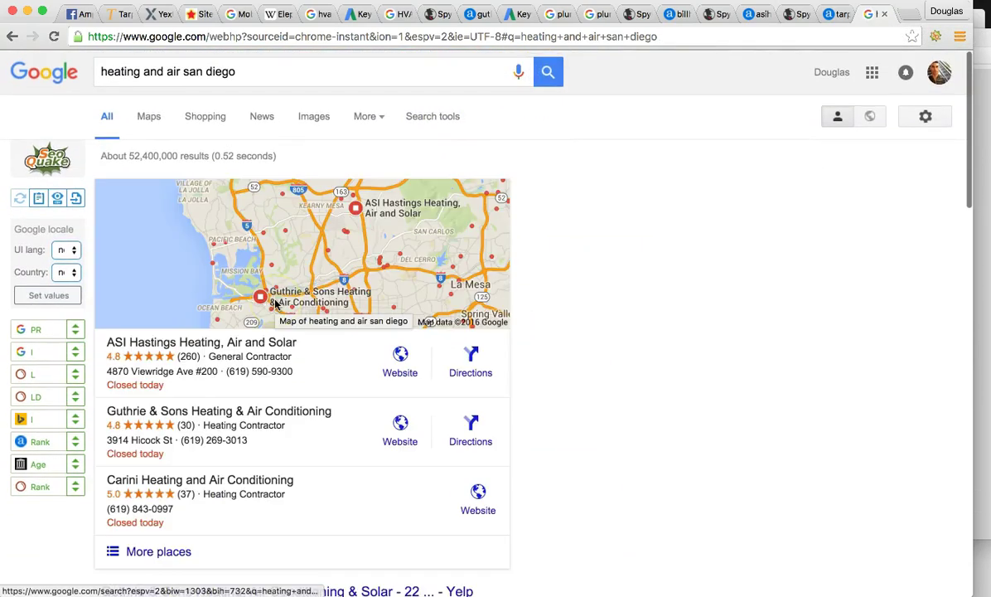
{"action": "scroll", "coordinate": [338, 307], "scroll_direction": "down", "scroll_amount": 4}
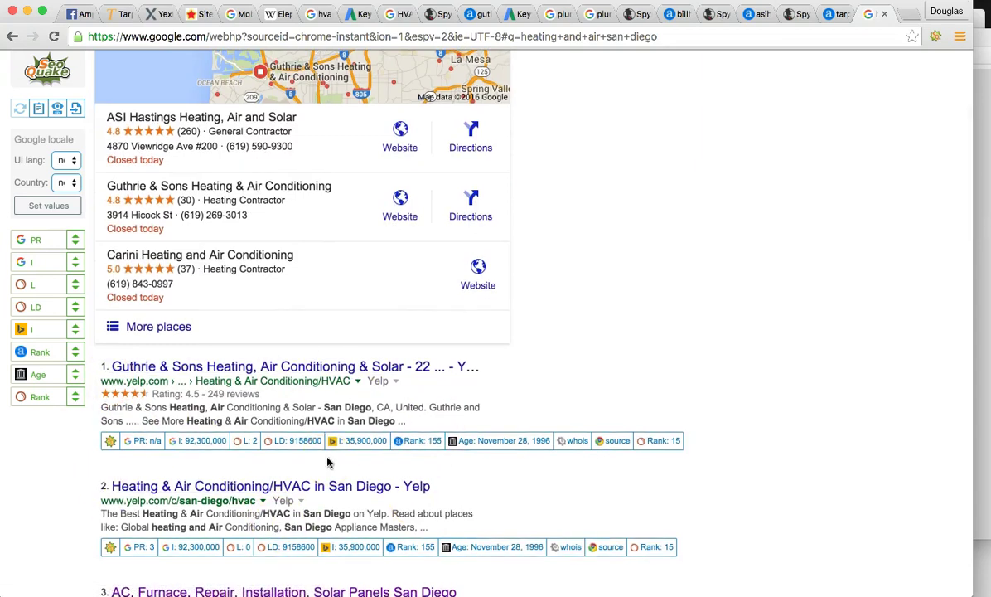
{"action": "scroll", "coordinate": [327, 461], "scroll_direction": "up", "scroll_amount": 2}
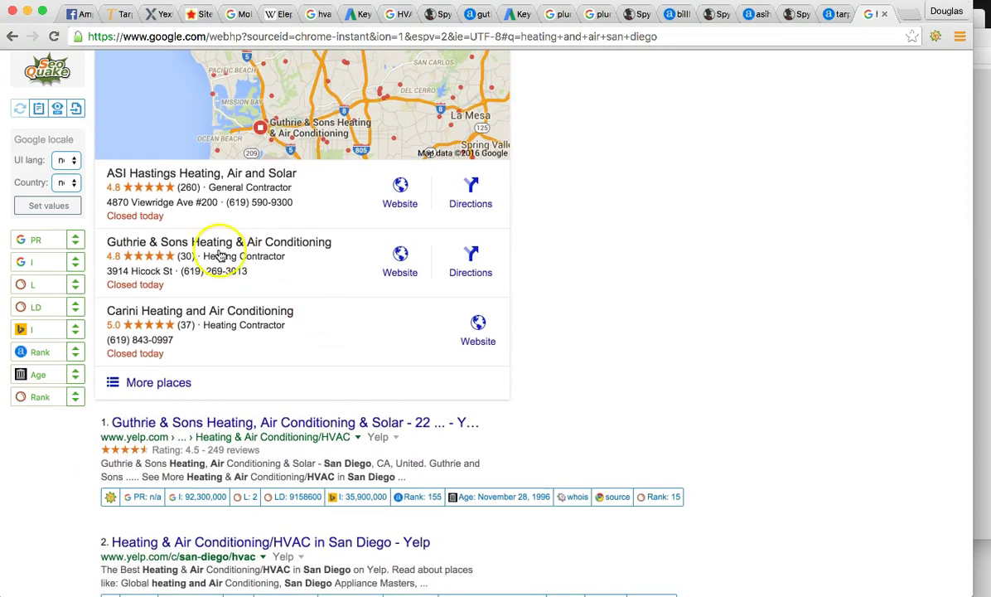
{"action": "scroll", "coordinate": [222, 196], "scroll_direction": "up", "scroll_amount": 3}
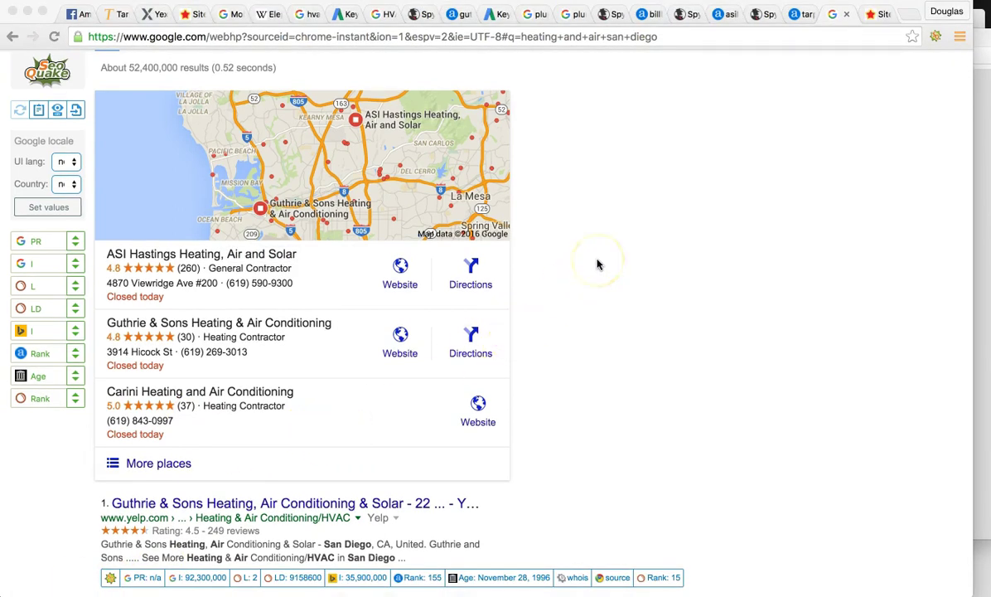
Step: Examine the Majestic report for competitor asiheatingandair.com, covering Trust Flow, Citation Flow, external backlinks and referring domains
{"action": "left_click", "coordinate": [864, 15]}
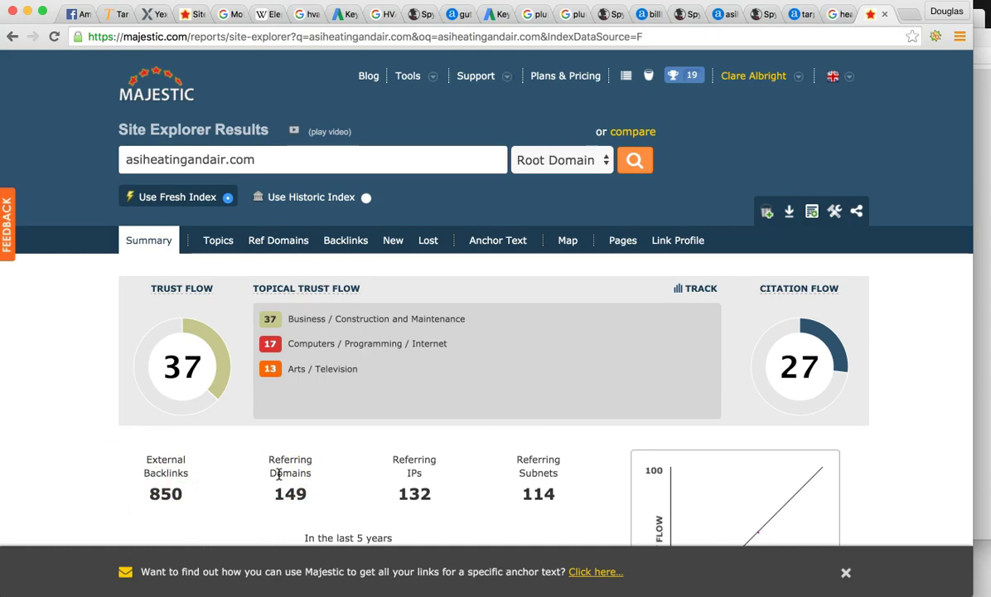
{"action": "scroll", "coordinate": [279, 473], "scroll_direction": "down", "scroll_amount": 2}
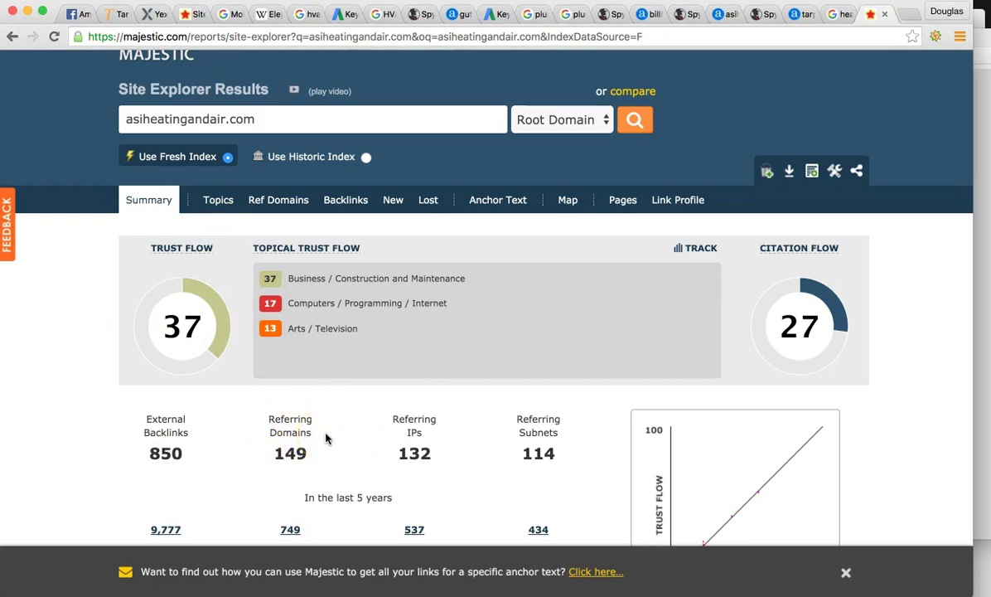
{"action": "left_click", "coordinate": [376, 459]}
{"action": "scroll", "coordinate": [377, 462], "scroll_direction": "down", "scroll_amount": 2}
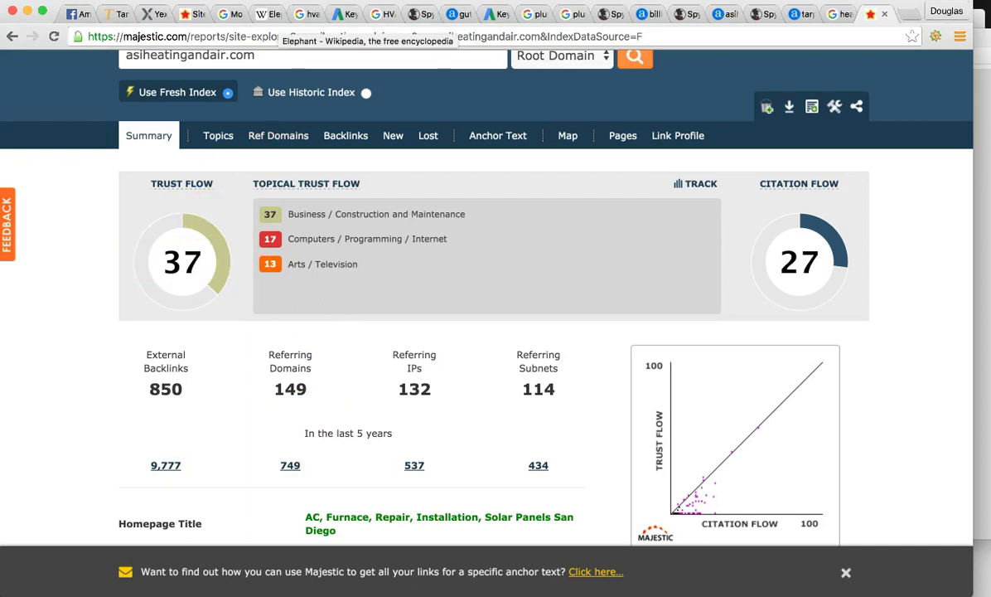
Step: Review the Google Mobile-Friendly Test result for tarpyheatingandair.com, including the phone preview of the page
{"action": "left_click", "coordinate": [230, 16]}
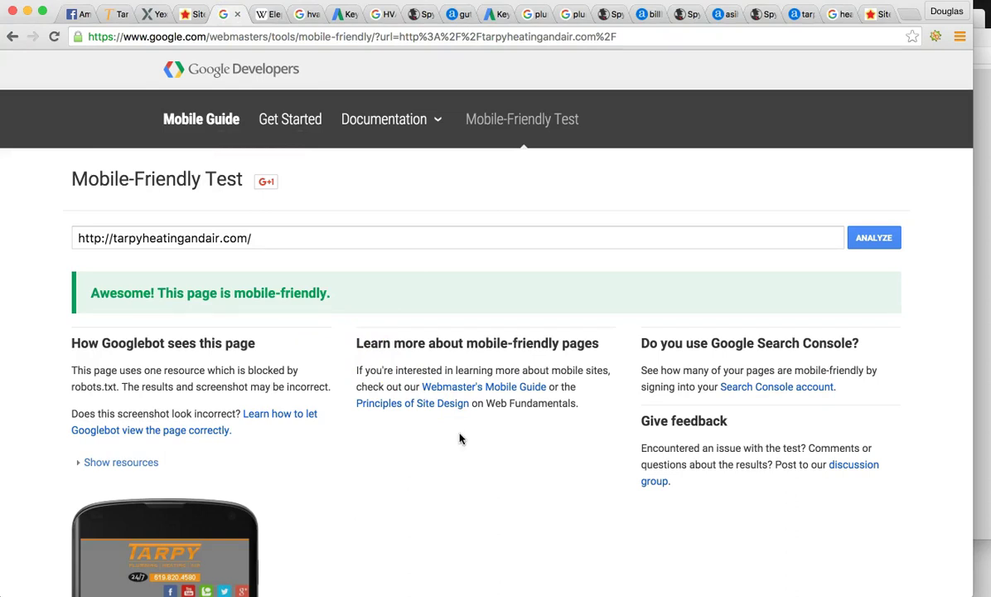
{"action": "scroll", "coordinate": [461, 438], "scroll_direction": "down", "scroll_amount": 3}
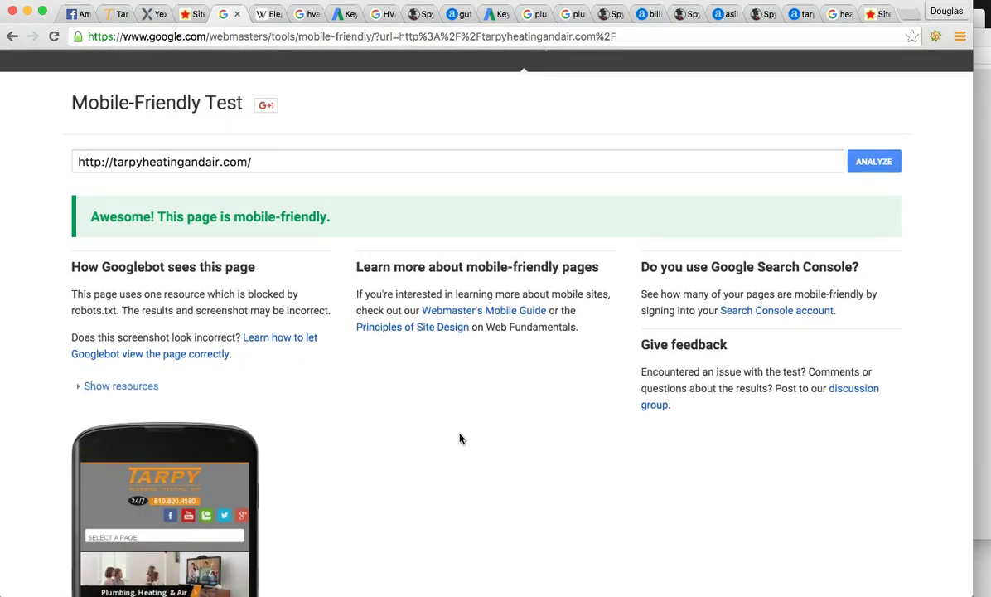
{"action": "scroll", "coordinate": [460, 439], "scroll_direction": "down", "scroll_amount": 2}
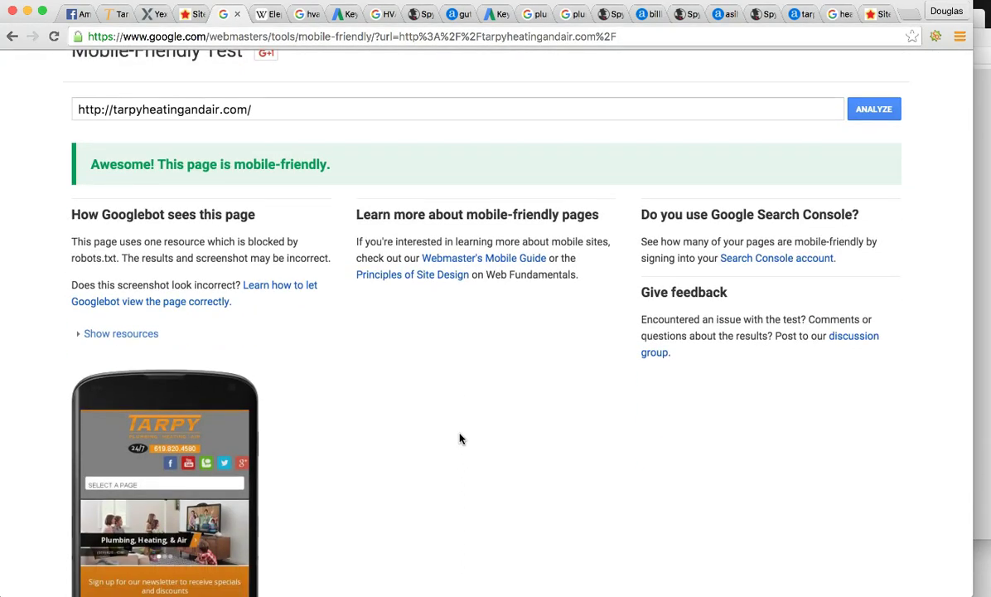
{"action": "scroll", "coordinate": [461, 439], "scroll_direction": "down", "scroll_amount": 1}
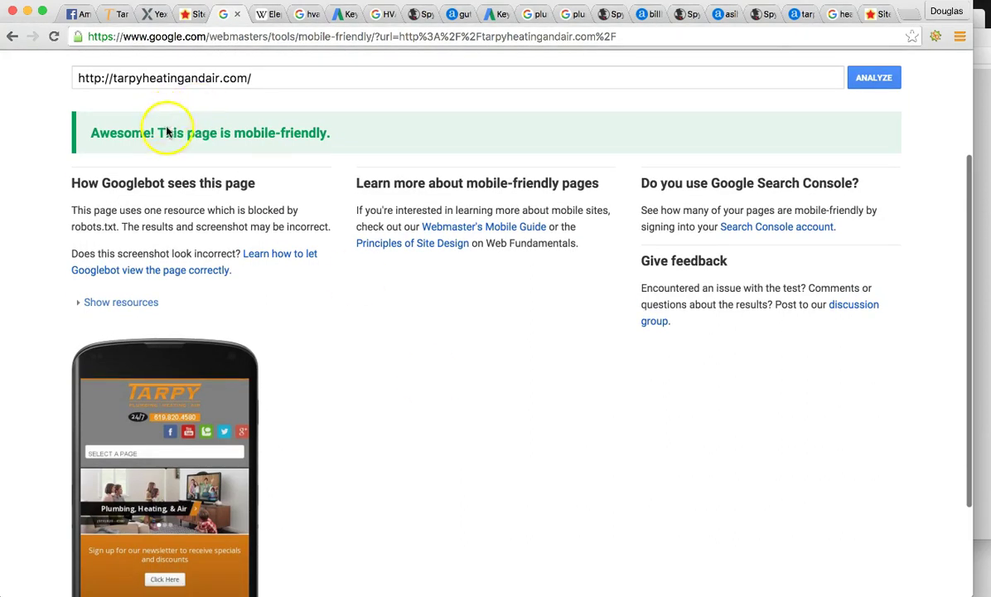
{"action": "scroll", "coordinate": [299, 388], "scroll_direction": "down", "scroll_amount": 2}
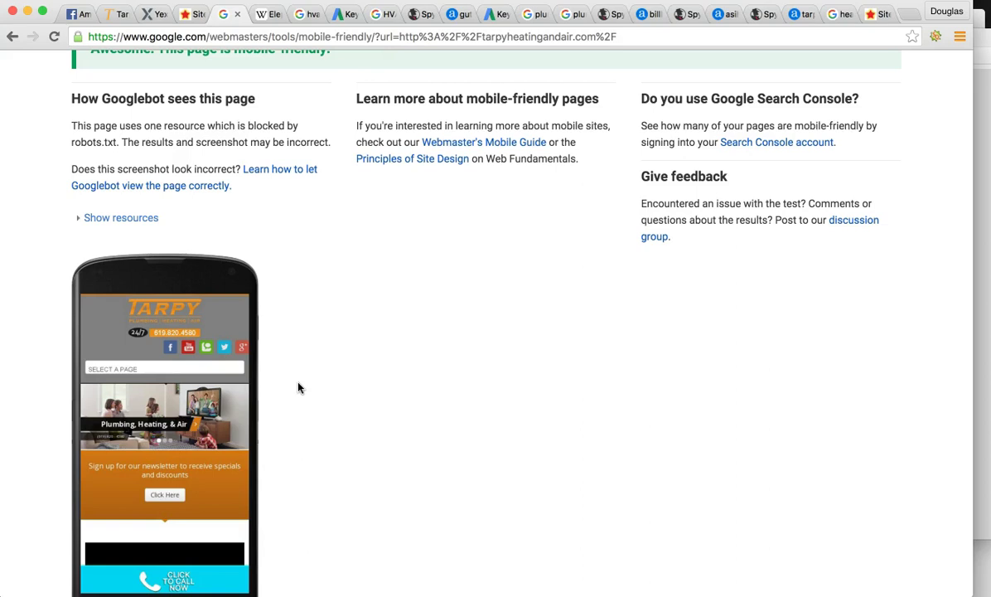
{"action": "scroll", "coordinate": [299, 386], "scroll_direction": "down", "scroll_amount": 1}
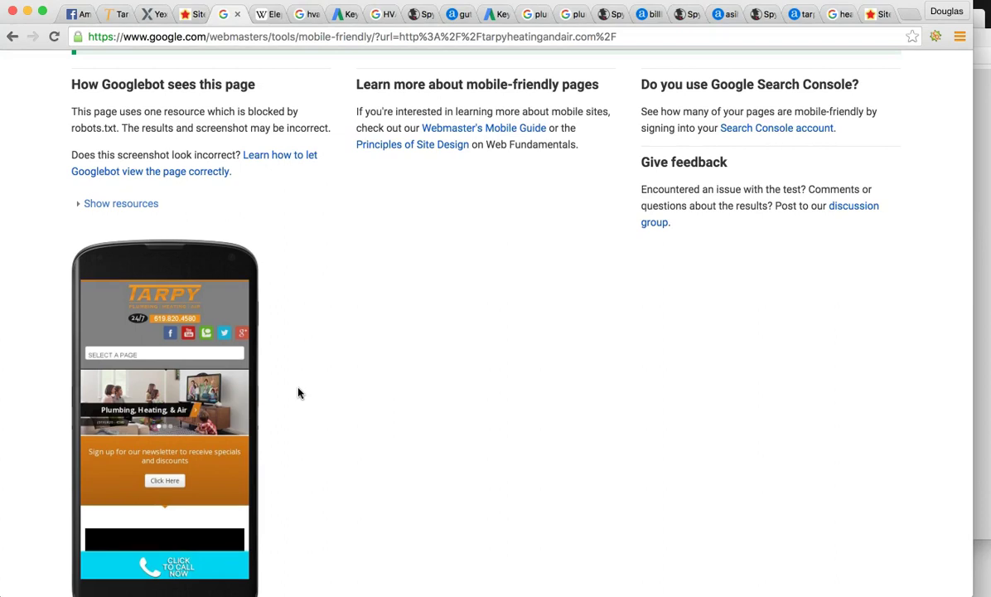
{"action": "scroll", "coordinate": [299, 393], "scroll_direction": "up", "scroll_amount": 5}
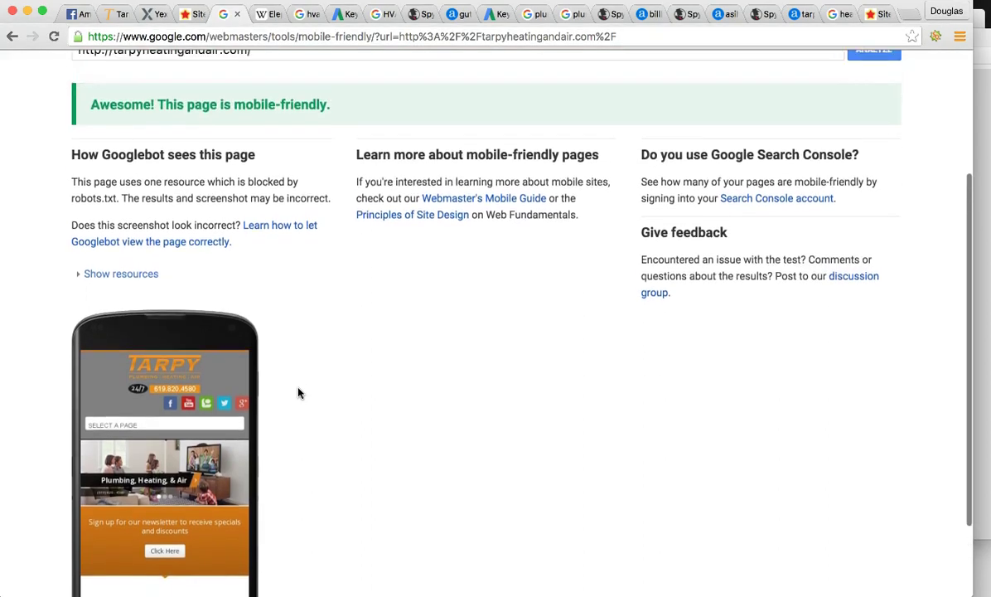
{"action": "left_click", "coordinate": [349, 288]}
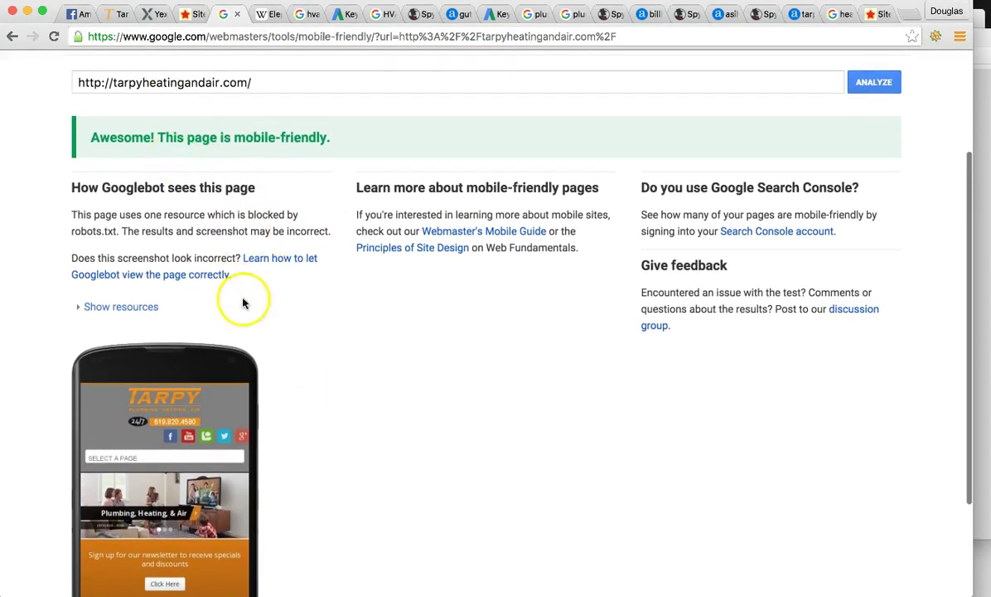
Step: Switch to the tarpyheatingandair.com homepage to view the live desktop site
{"action": "left_click", "coordinate": [115, 14]}
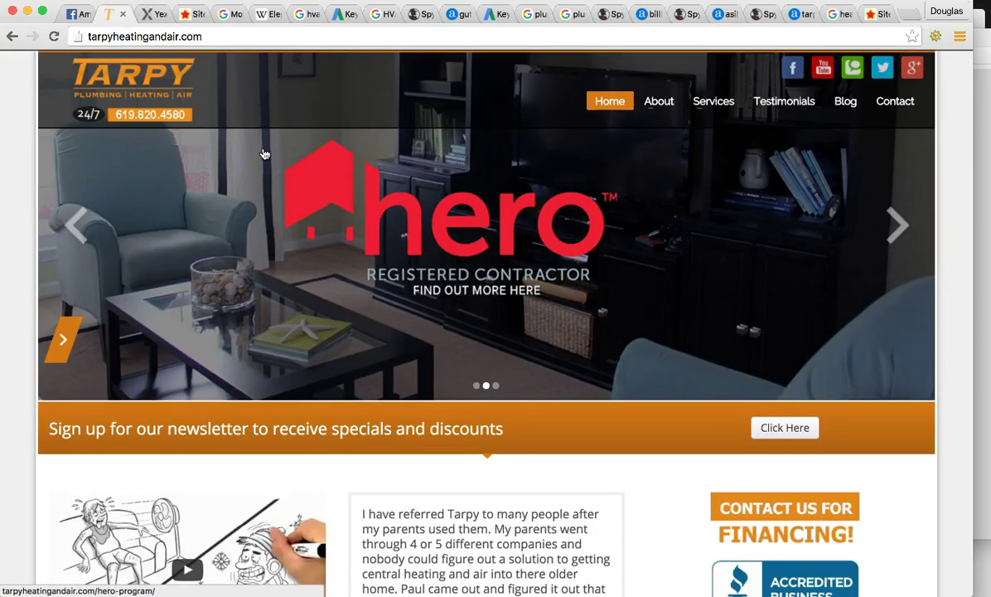